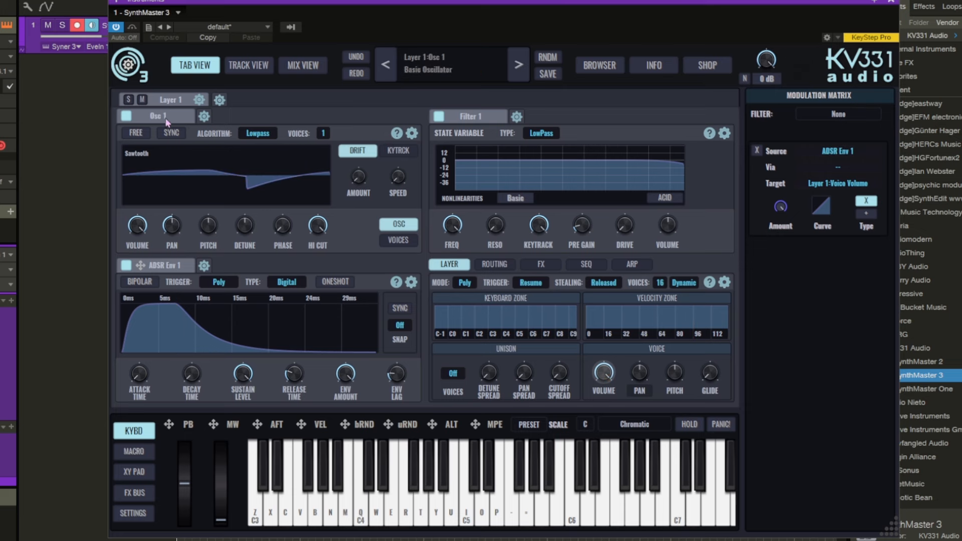
- Replace Layer 1's first oscillator with a Vector Osc
{"action": "left_click", "coordinate": [411, 133]}
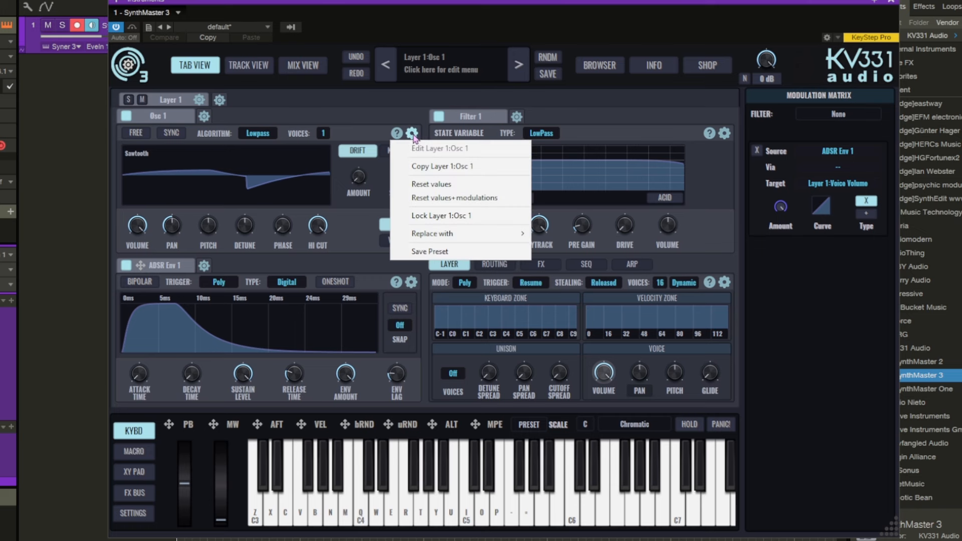
{"action": "mouse_move", "coordinate": [432, 239]}
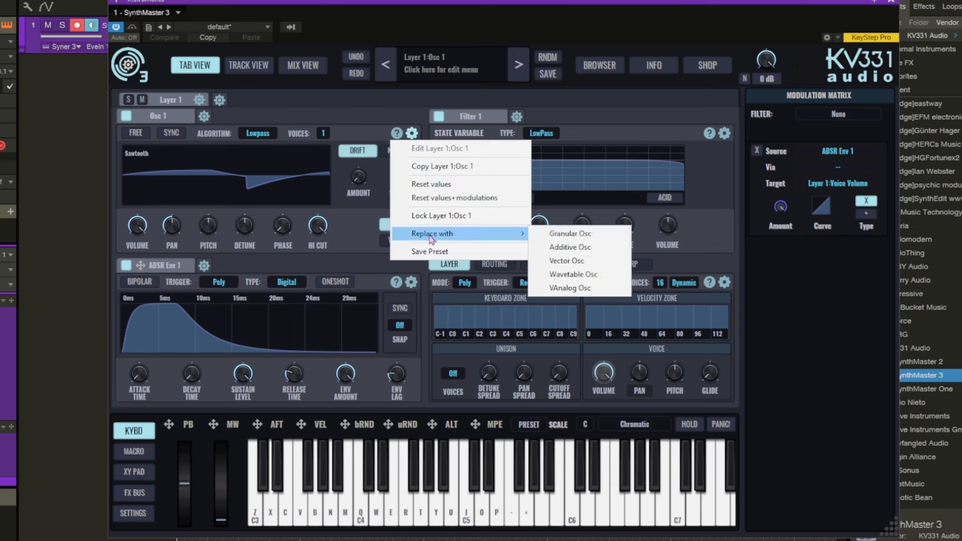
{"action": "left_click", "coordinate": [576, 260]}
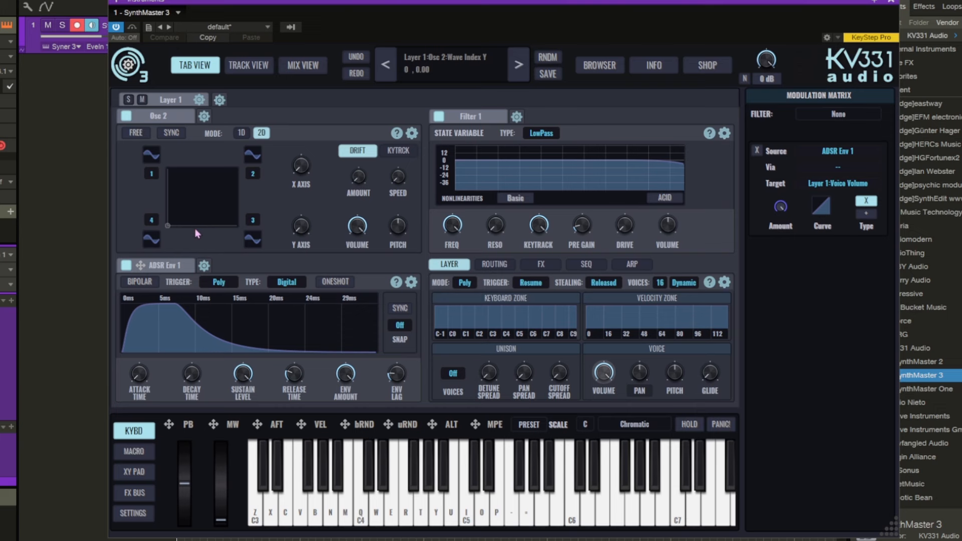
- Nudge the vector point slightly on the 2D pad and return it to the wave 4 corner
{"action": "mouse_move", "coordinate": [167, 224]}
{"action": "left_mouse_down"}
{"action": "mouse_move", "coordinate": [169, 176]}
{"action": "mouse_move", "coordinate": [219, 178]}
{"action": "mouse_move", "coordinate": [226, 199]}
{"action": "mouse_move", "coordinate": [172, 225]}
{"action": "left_mouse_up"}
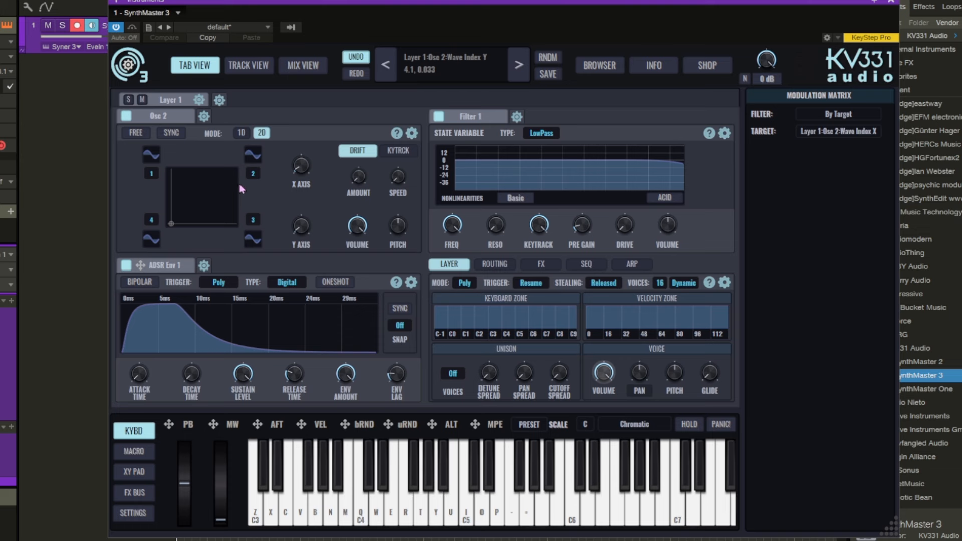
{"action": "left_click", "coordinate": [151, 236]}
{"action": "left_click", "coordinate": [154, 234]}
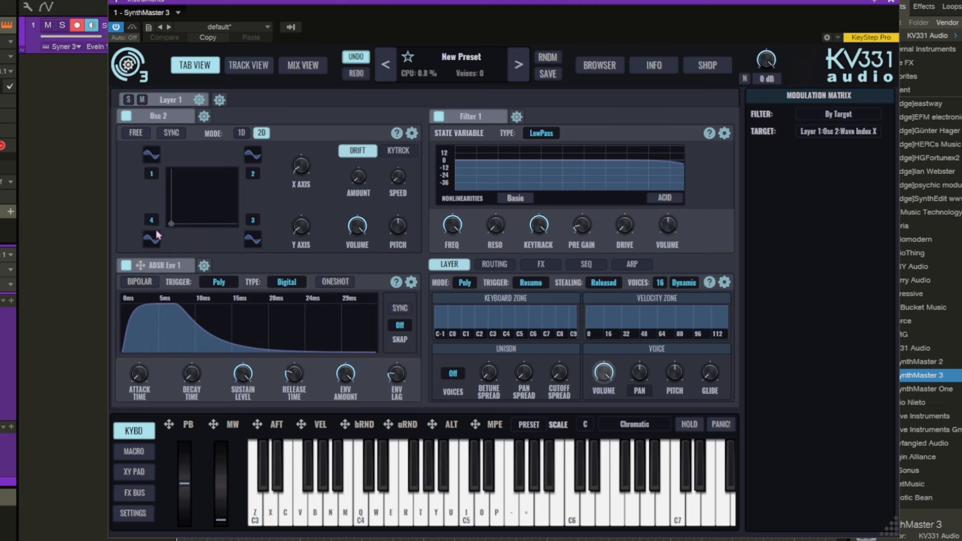
{"action": "left_click_drag", "start_coordinate": [168, 222], "coordinate": [135, 240]}
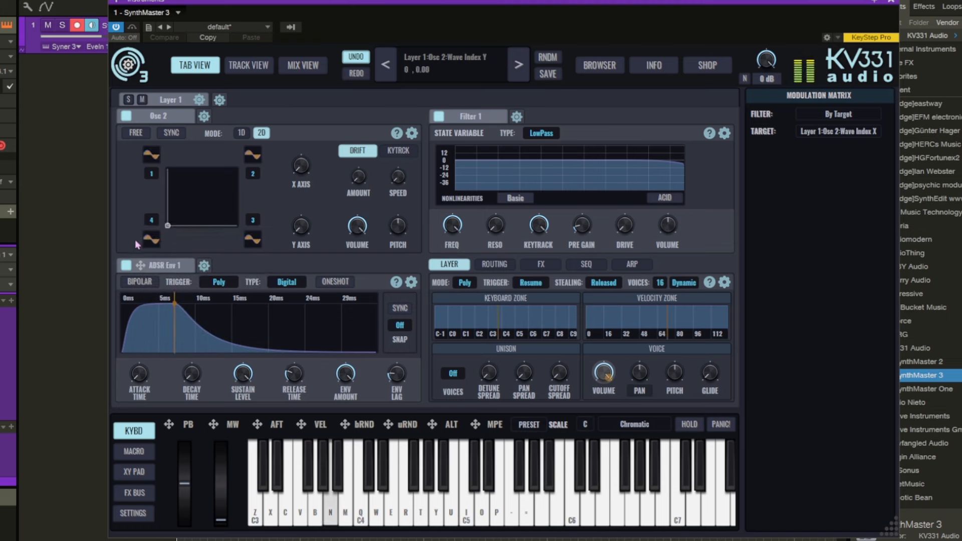
- Check the corner waveforms of the vector oscillator and choose Sine for wave 3
{"action": "left_click", "coordinate": [151, 156]}
{"action": "left_click", "coordinate": [169, 157]}
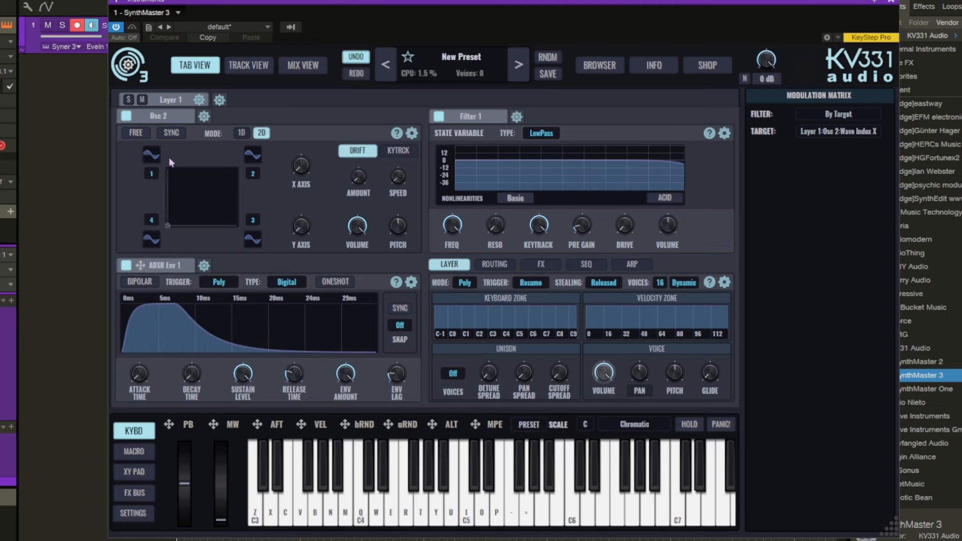
{"action": "left_click", "coordinate": [248, 156]}
{"action": "left_click", "coordinate": [243, 163]}
{"action": "left_click", "coordinate": [252, 238]}
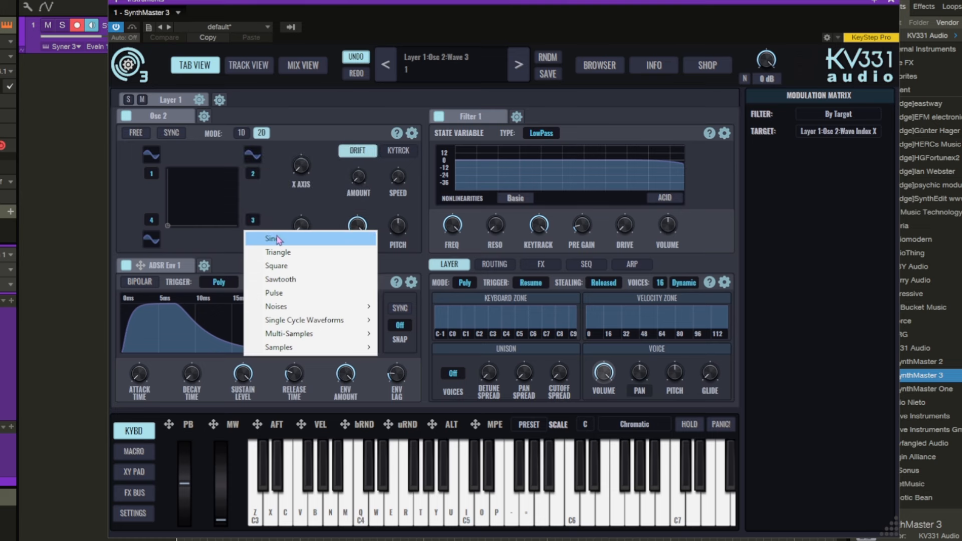
{"action": "left_click", "coordinate": [277, 240]}
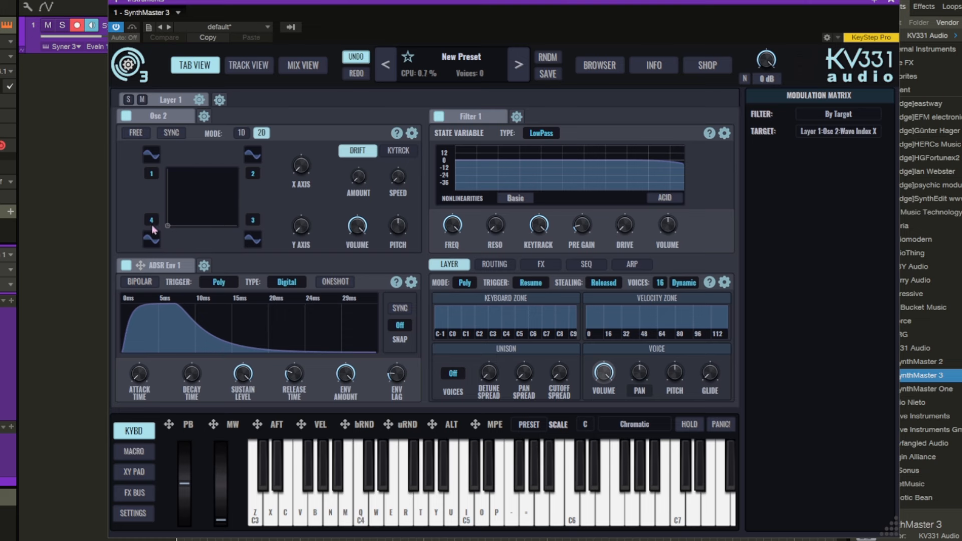
- Move the vector point near the pad's centre and set wave 2's harmonic number to 7 semitones
{"action": "left_click_drag", "start_coordinate": [167, 227], "coordinate": [205, 192]}
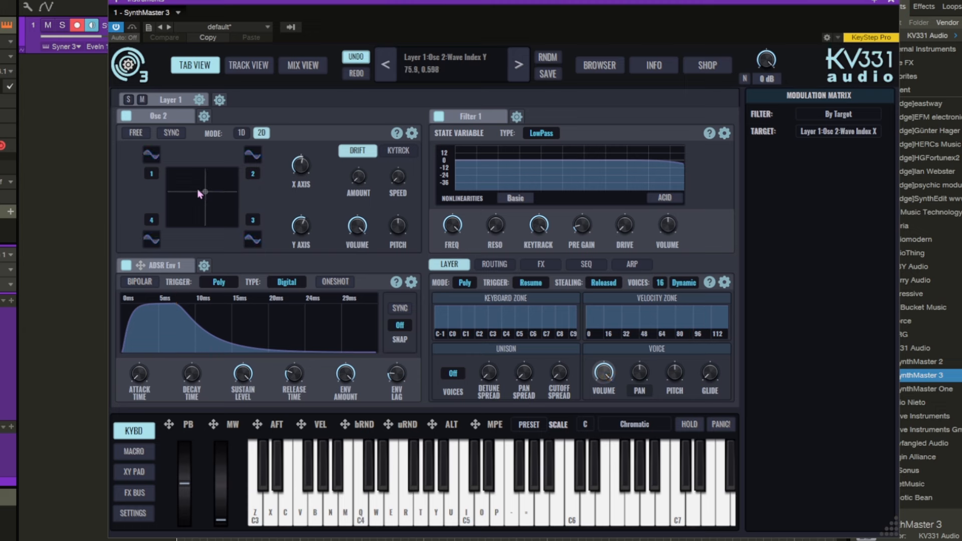
{"action": "right_click", "coordinate": [254, 174]}
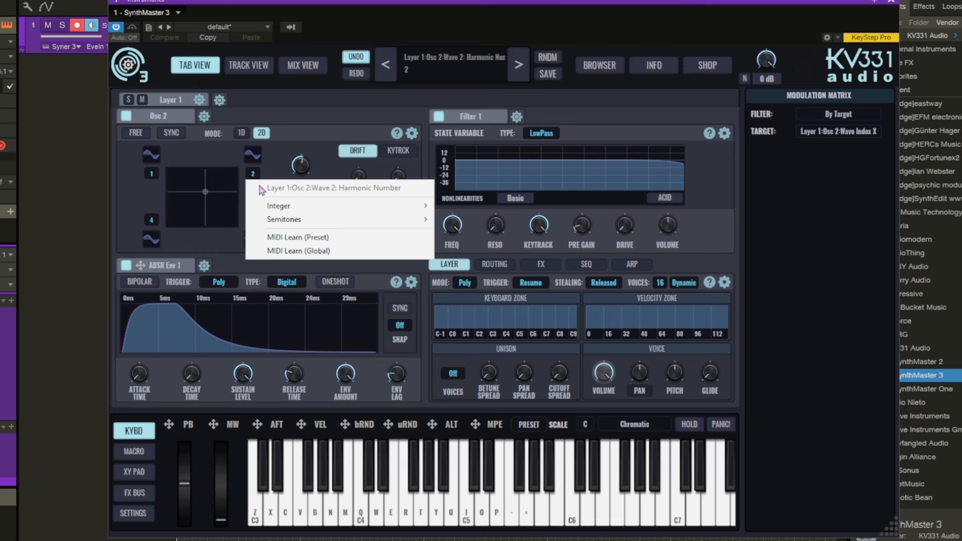
{"action": "mouse_move", "coordinate": [287, 220]}
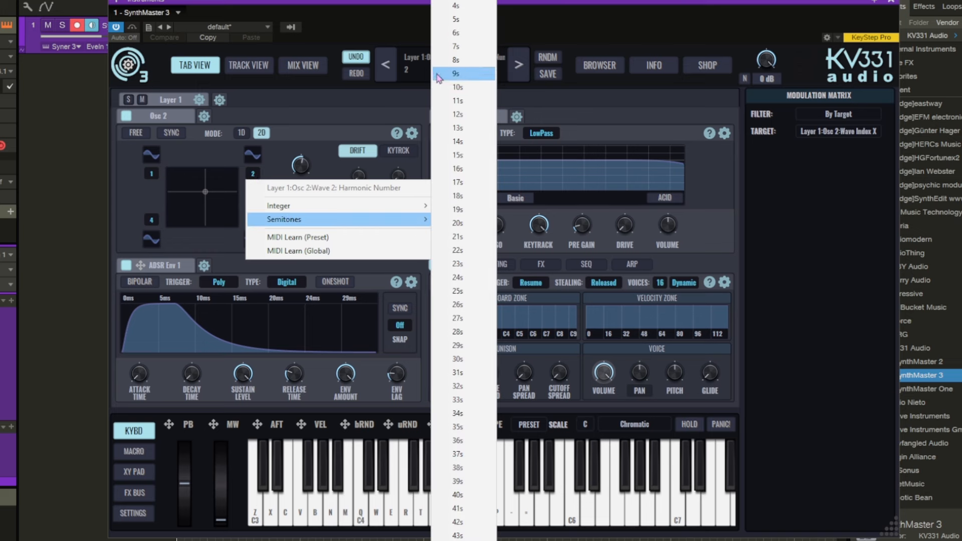
{"action": "left_click", "coordinate": [464, 47]}
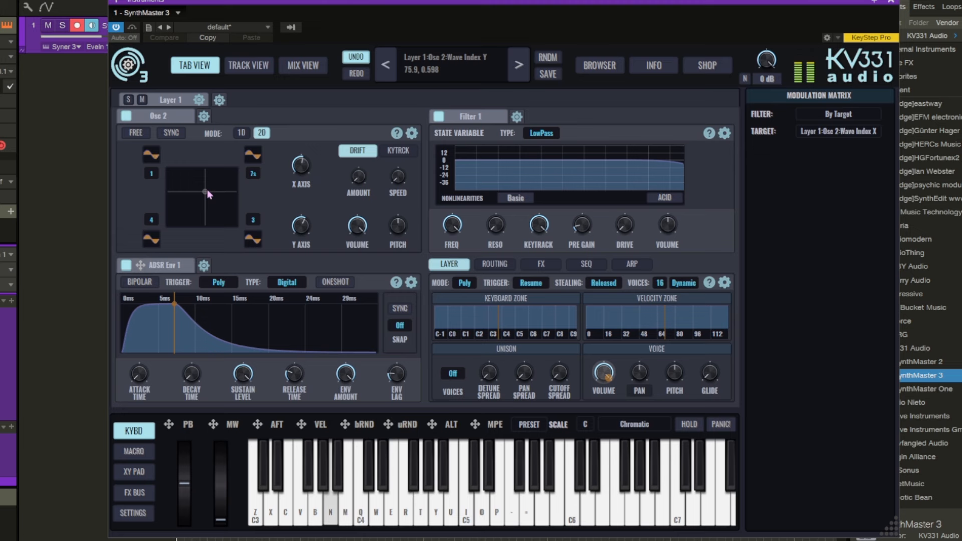
- Set wave 2's harmonic number to integer 3 and move the vector point to the wave 2 corner
{"action": "mouse_move", "coordinate": [208, 191]}
{"action": "left_mouse_down"}
{"action": "mouse_move", "coordinate": [233, 178]}
{"action": "mouse_move", "coordinate": [197, 185]}
{"action": "mouse_move", "coordinate": [211, 208]}
{"action": "mouse_move", "coordinate": [192, 188]}
{"action": "left_mouse_up"}
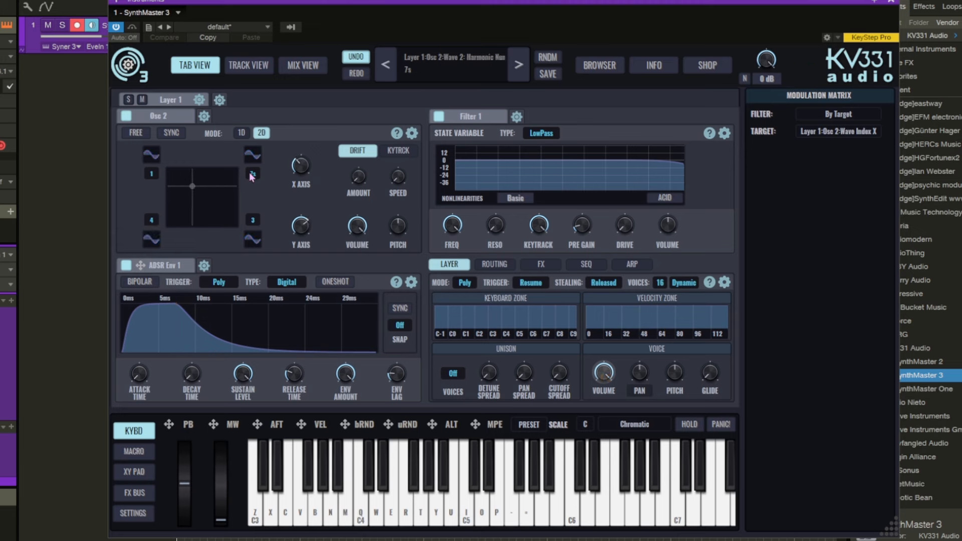
{"action": "right_click", "coordinate": [251, 172]}
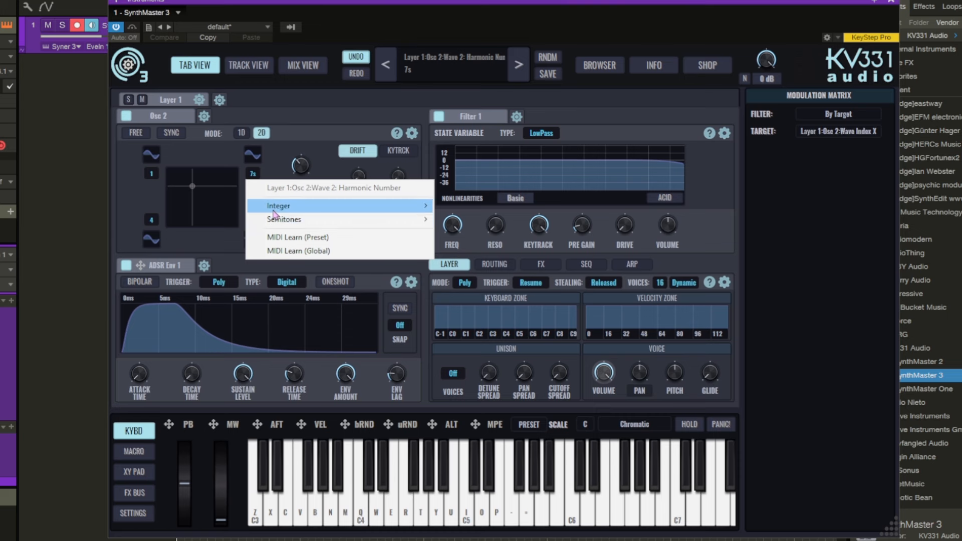
{"action": "mouse_move", "coordinate": [285, 211]}
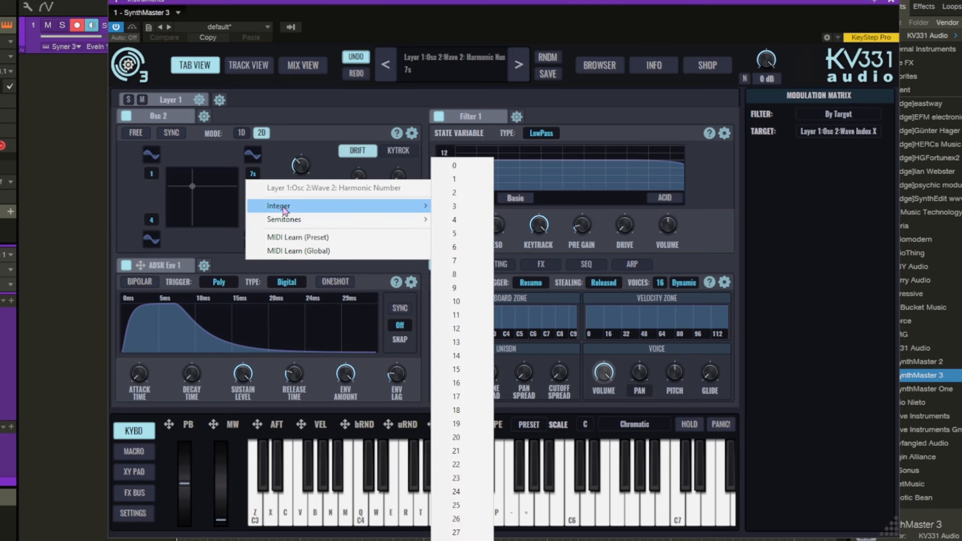
{"action": "left_click", "coordinate": [456, 207]}
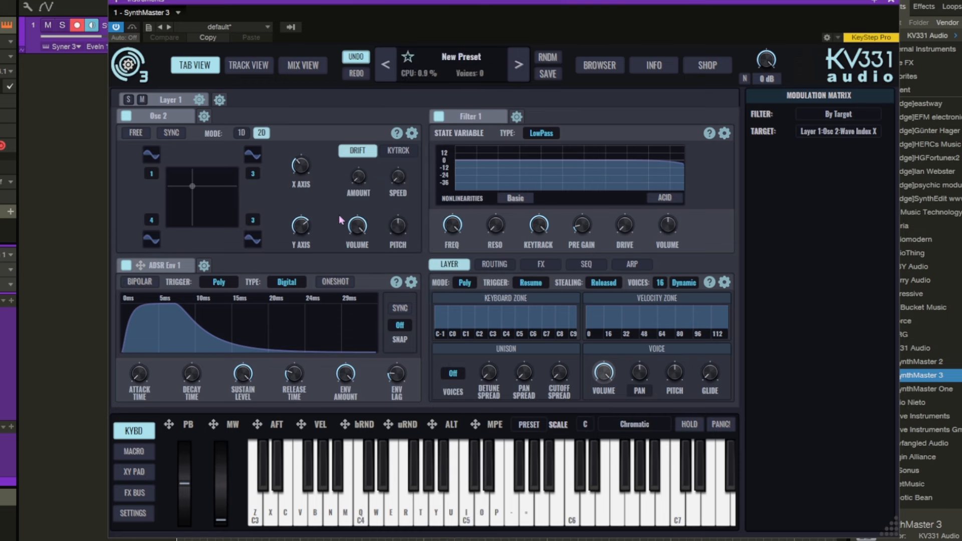
{"action": "right_click", "coordinate": [251, 174]}
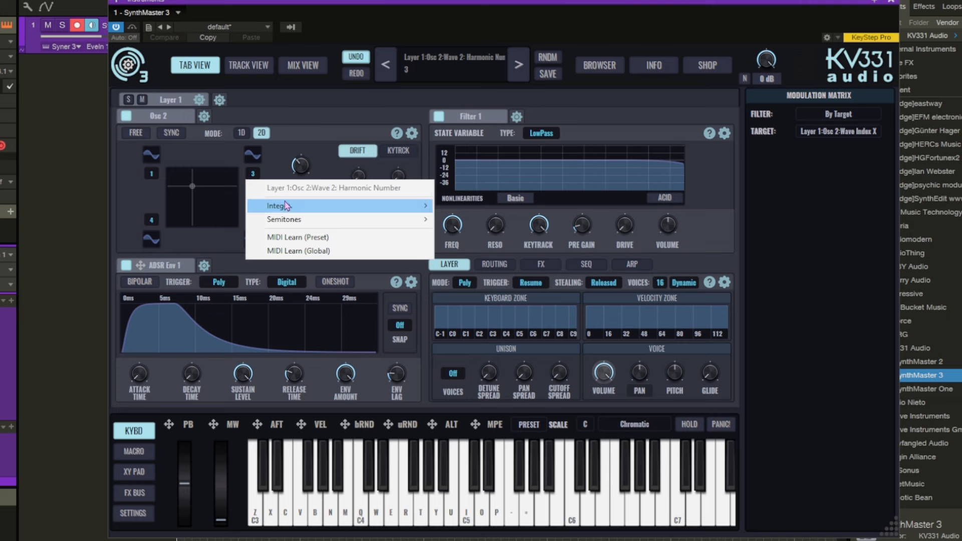
{"action": "left_click", "coordinate": [210, 207]}
{"action": "left_click_drag", "start_coordinate": [209, 207], "coordinate": [244, 170]}
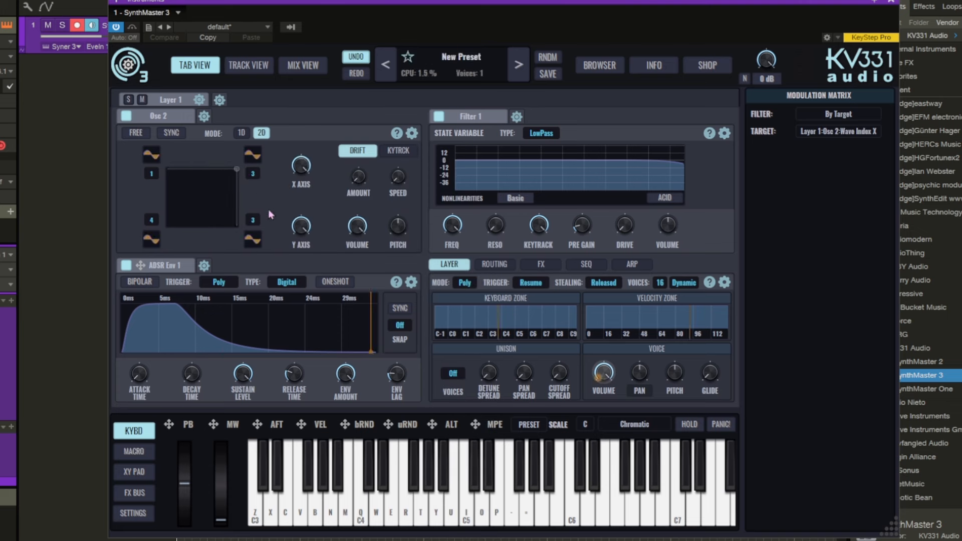
- Set wave 2's harmonic number to integer 2 and place the vector point slightly below the pad's centre, toward wave 4
{"action": "right_click", "coordinate": [254, 175]}
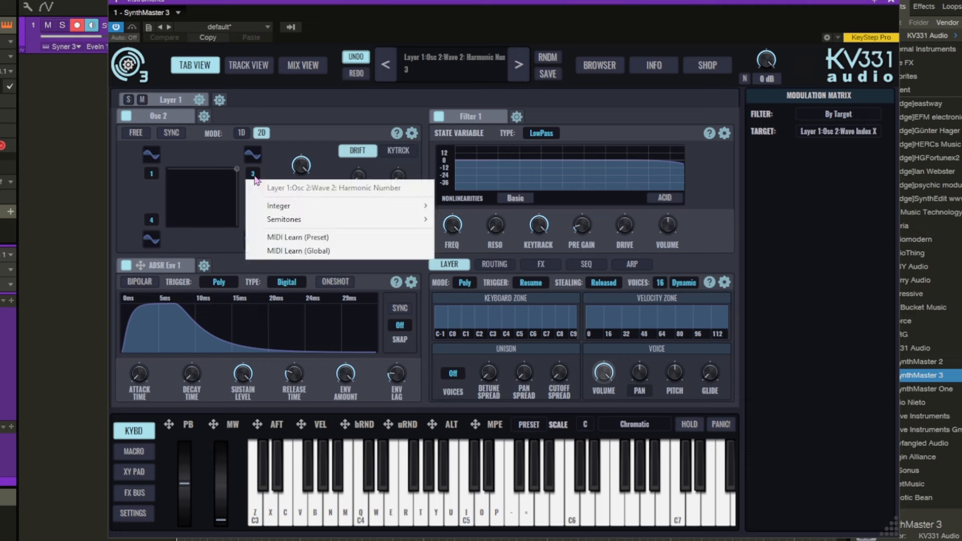
{"action": "mouse_move", "coordinate": [279, 209]}
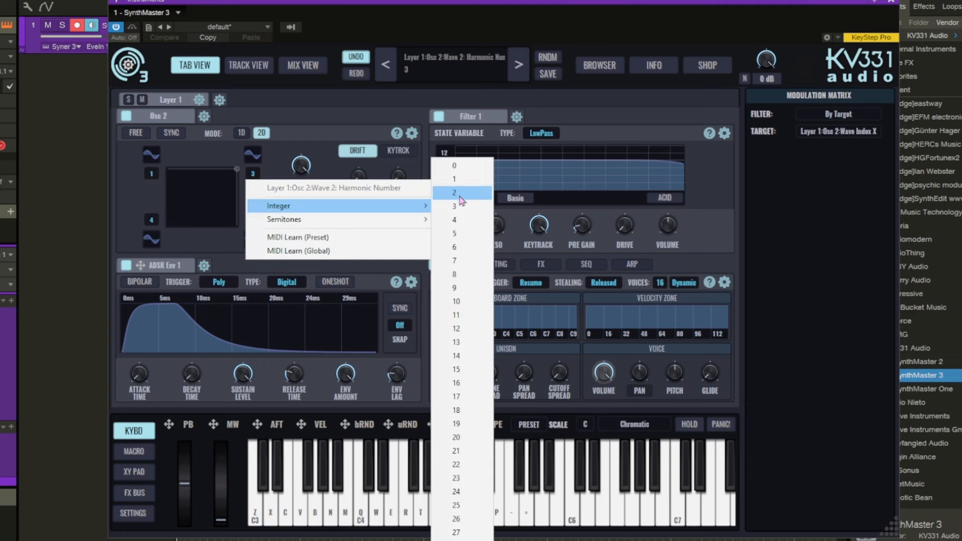
{"action": "left_click", "coordinate": [455, 193]}
{"action": "left_click_drag", "start_coordinate": [237, 169], "coordinate": [201, 231]}
{"action": "left_click_drag", "start_coordinate": [168, 181], "coordinate": [194, 211]}
- Set the type of ADSR Env 1 to Profat and play a test note
{"action": "left_click_drag", "start_coordinate": [150, 273], "coordinate": [604, 373]}
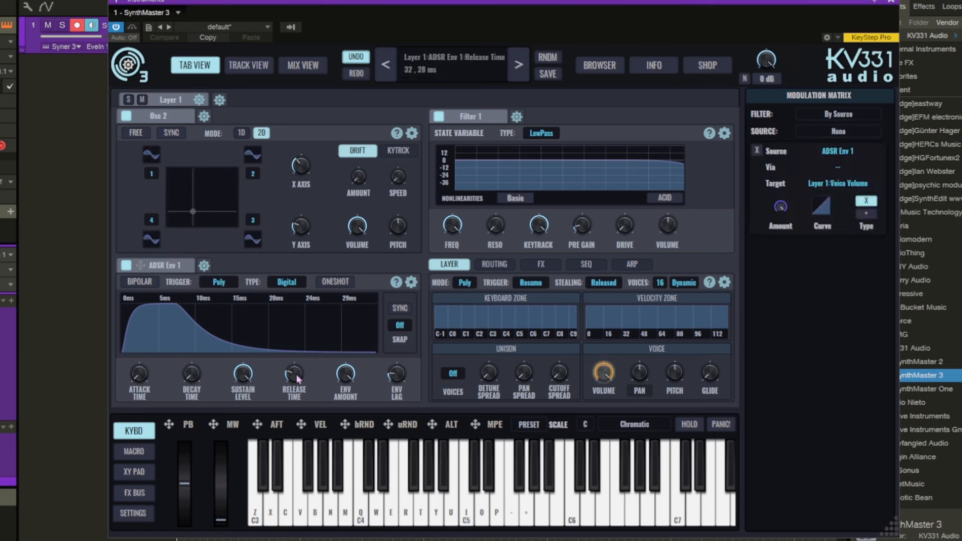
{"action": "left_click", "coordinate": [276, 283]}
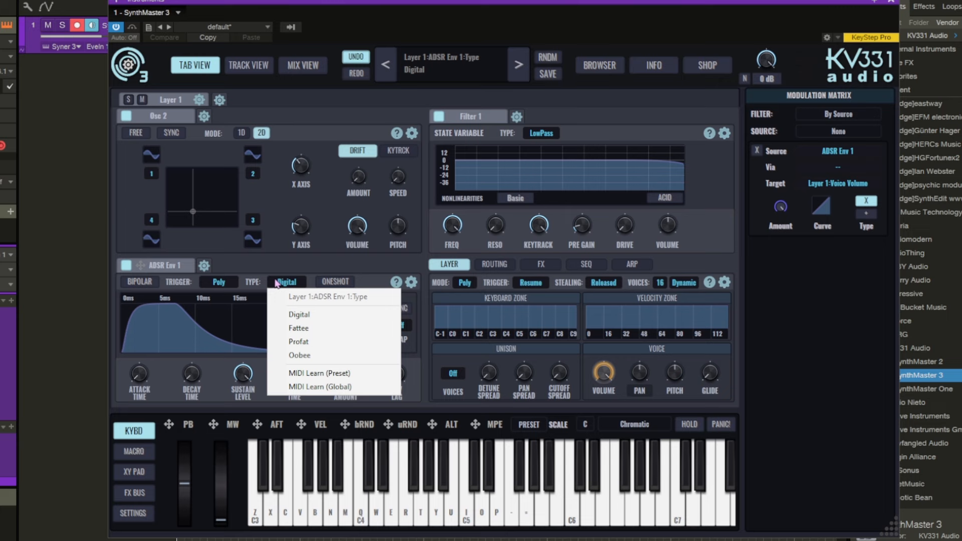
{"action": "left_click", "coordinate": [293, 343]}
{"action": "key", "text": "n"}
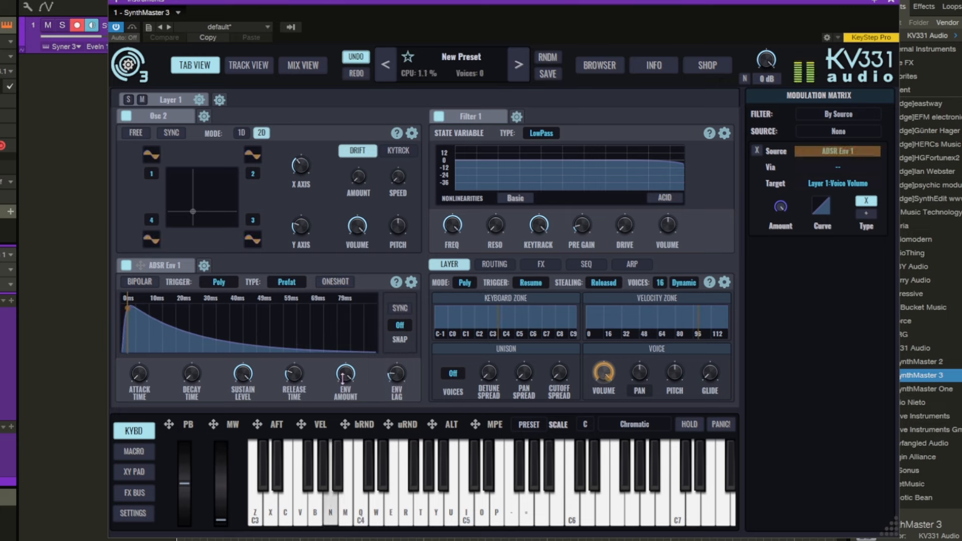
- Lengthen the release time of ADSR Env 1 to a few seconds and audition it with test notes
{"action": "left_click_drag", "start_coordinate": [294, 375], "coordinate": [294, 332]}
{"action": "key", "text": "n"}
{"action": "key", "text": "n"}
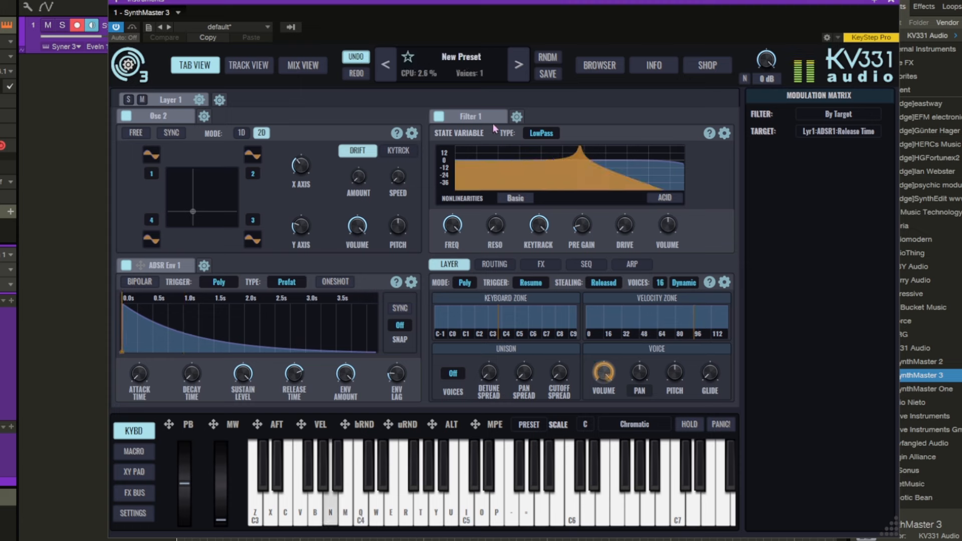
- Replace Filter 1 with a VAnalog Filter
{"action": "left_click", "coordinate": [724, 134]}
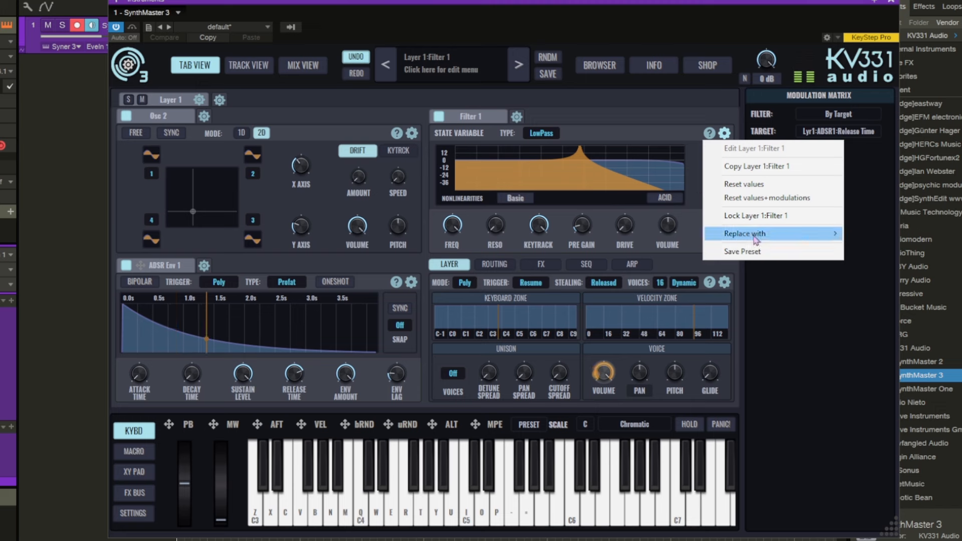
{"action": "mouse_move", "coordinate": [755, 235]}
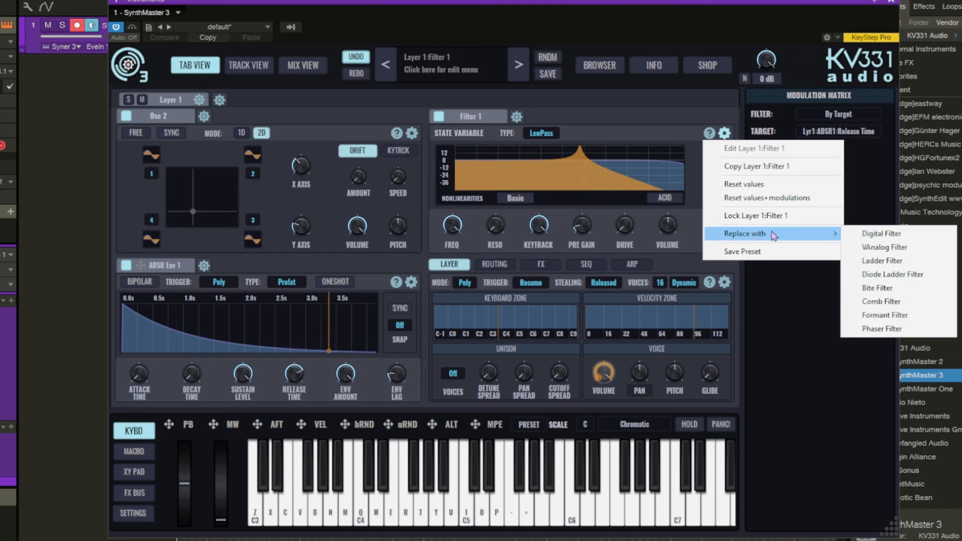
{"action": "left_click", "coordinate": [881, 249]}
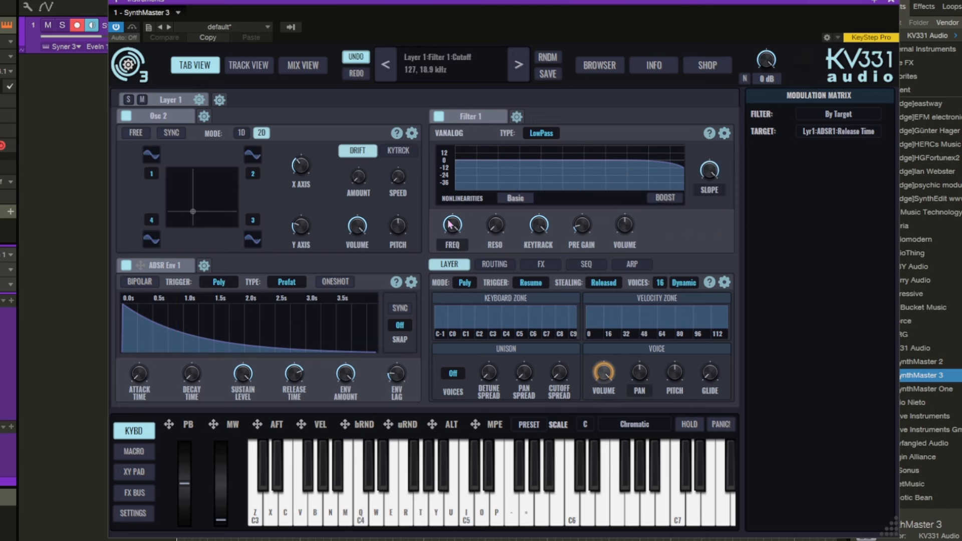
- Lower Filter 1's cutoff to a moderately high frequency and move the vector point close to the wave 4 corner
{"action": "left_click_drag", "start_coordinate": [454, 223], "coordinate": [458, 268]}
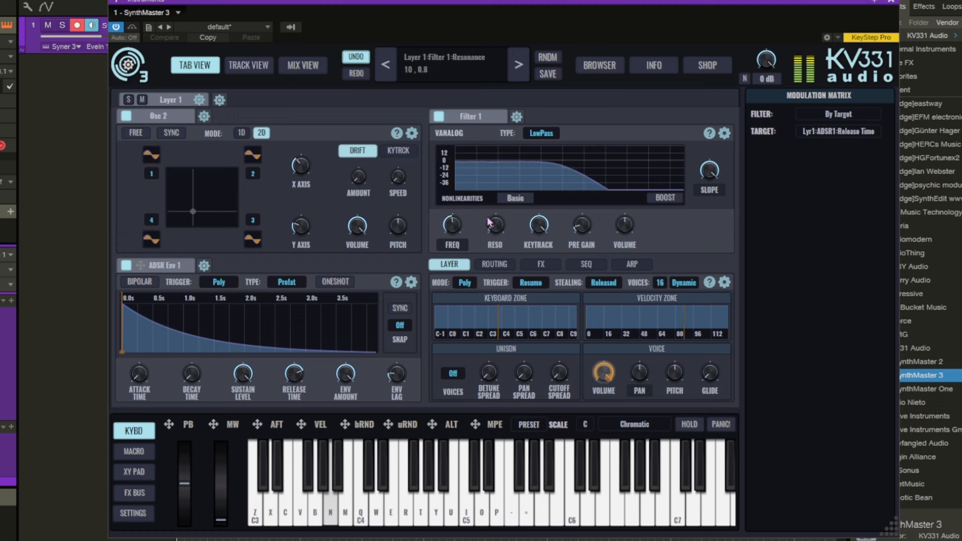
{"action": "left_click_drag", "start_coordinate": [491, 226], "coordinate": [449, 203]}
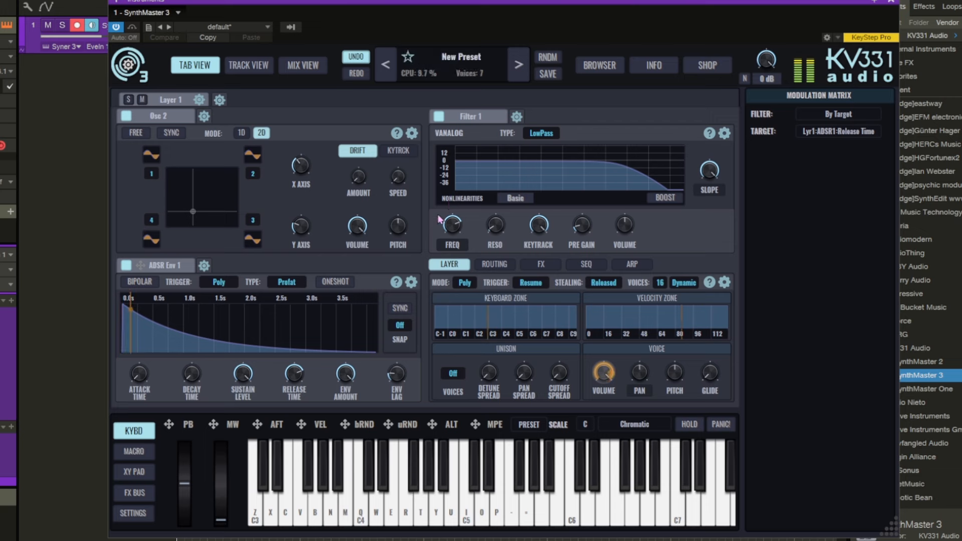
{"action": "mouse_move", "coordinate": [192, 211]}
{"action": "left_mouse_down"}
{"action": "mouse_move", "coordinate": [206, 174]}
{"action": "mouse_move", "coordinate": [234, 184]}
{"action": "mouse_move", "coordinate": [235, 210]}
{"action": "mouse_move", "coordinate": [176, 221]}
{"action": "left_mouse_up"}
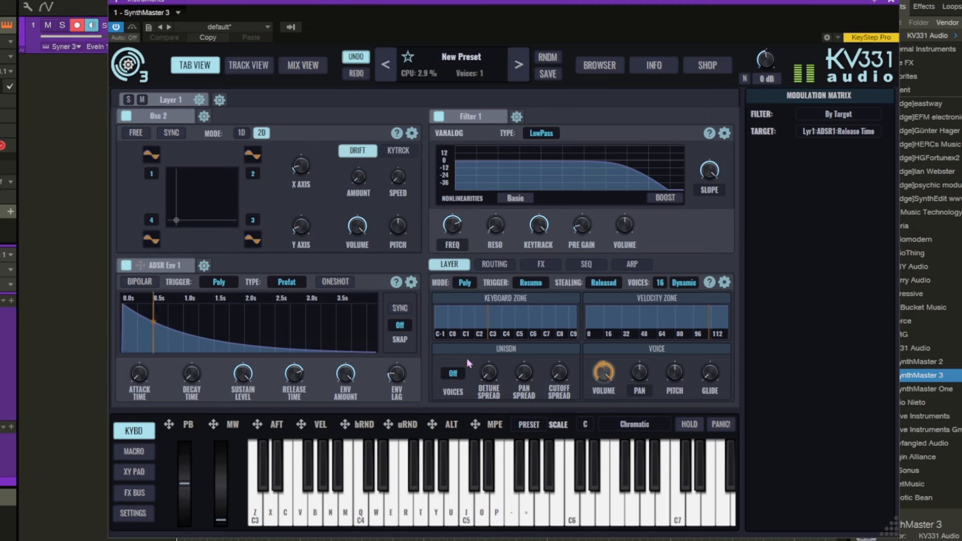
- Set Layer 1's unison to 4 voices and raise the pan spread to about 92
{"action": "left_click", "coordinate": [455, 375]}
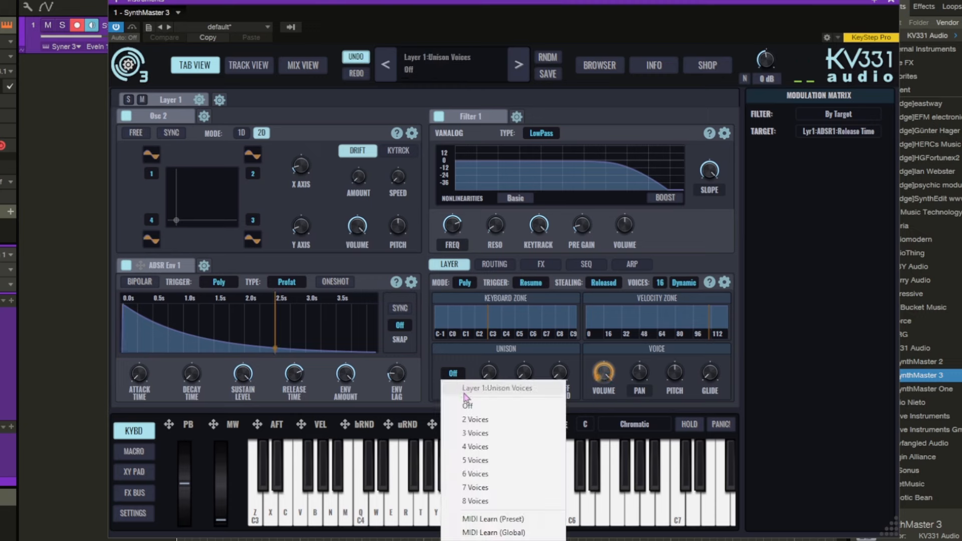
{"action": "left_click", "coordinate": [480, 427]}
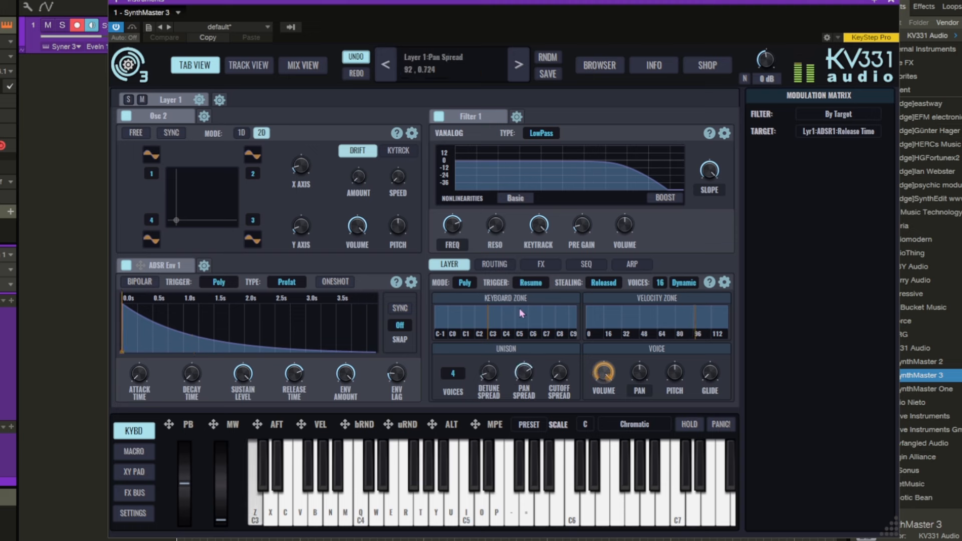
{"action": "left_click_drag", "start_coordinate": [523, 367], "coordinate": [487, 364]}
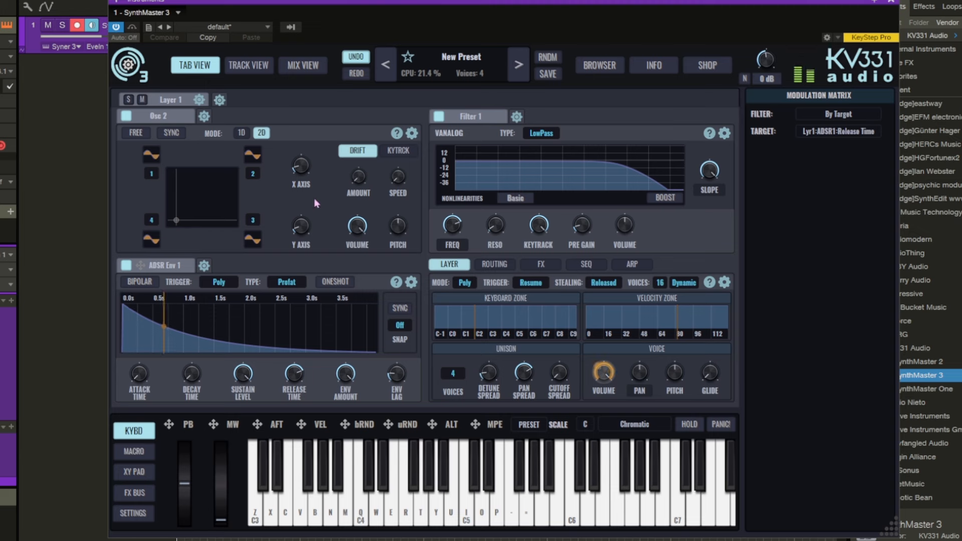
- Move the vector point near the pad's centre and raise the oscillator's drift amount
{"action": "left_click_drag", "start_coordinate": [174, 221], "coordinate": [209, 199]}
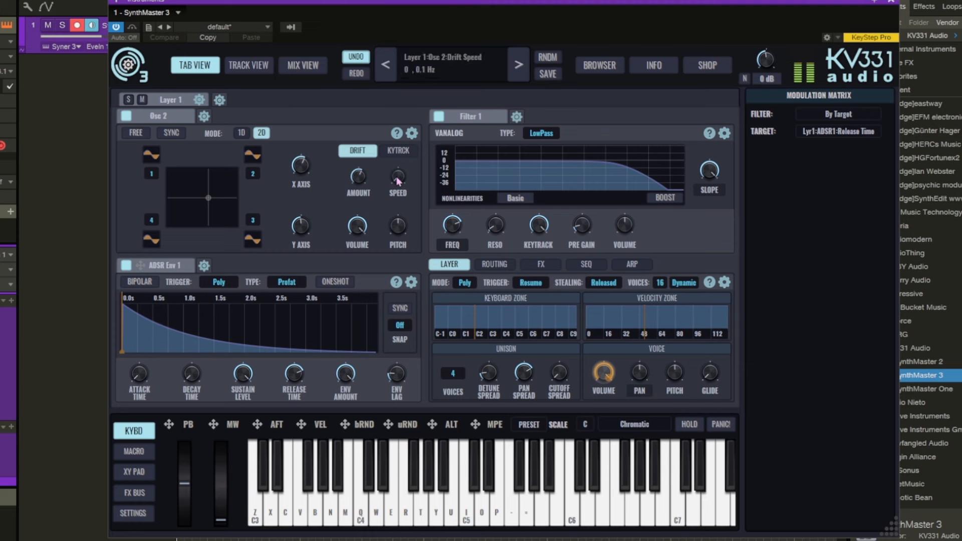
- Move Osc 2's vector point up and left of centre, and finally onto the wave 4 corner at 0, 0.00
{"action": "left_click_drag", "start_coordinate": [400, 96], "coordinate": [410, 179]}
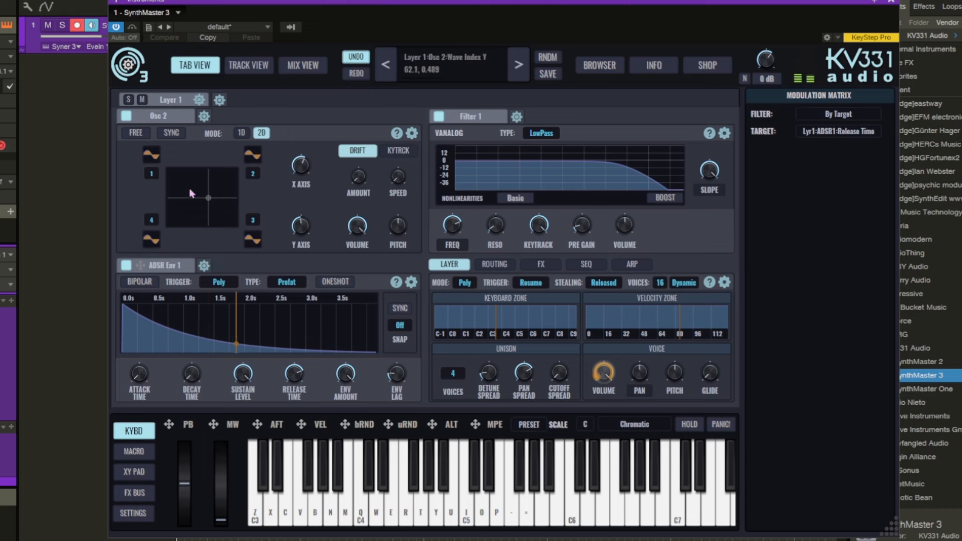
{"action": "mouse_move", "coordinate": [210, 199]}
{"action": "left_mouse_down"}
{"action": "mouse_move", "coordinate": [194, 191]}
{"action": "mouse_move", "coordinate": [201, 170]}
{"action": "mouse_move", "coordinate": [202, 189]}
{"action": "left_mouse_up"}
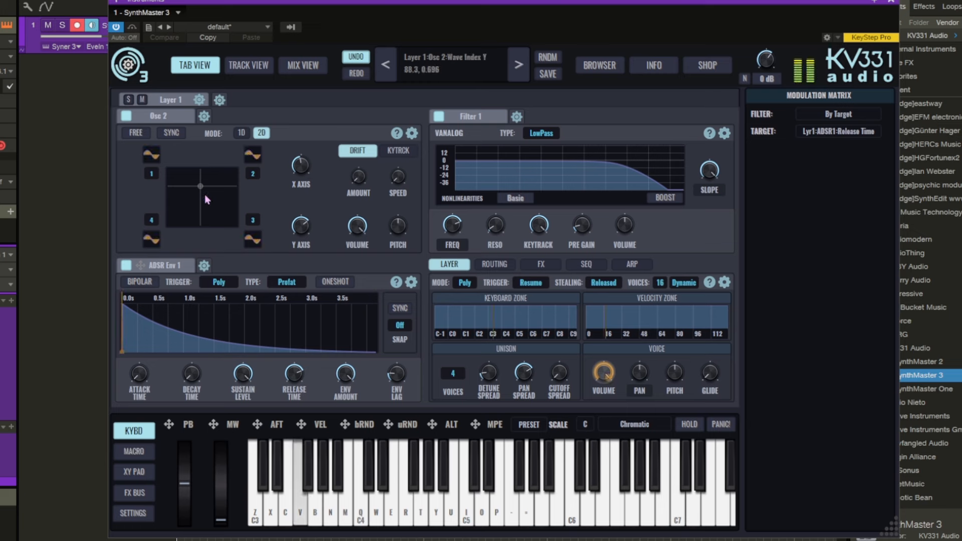
{"action": "left_click_drag", "start_coordinate": [200, 188], "coordinate": [168, 225]}
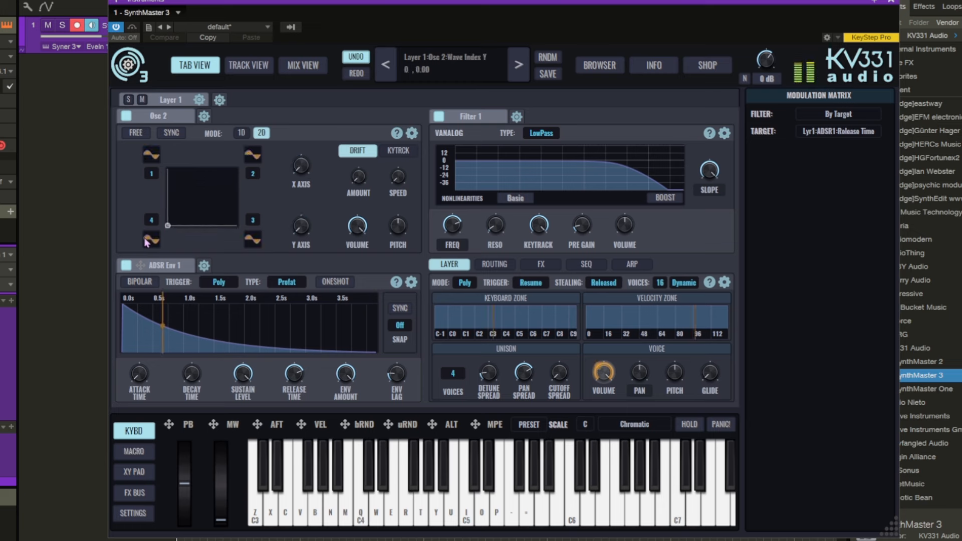
- Add two LFOs to Layer 1 alongside the ADSR envelope
{"action": "left_click", "coordinate": [204, 266]}
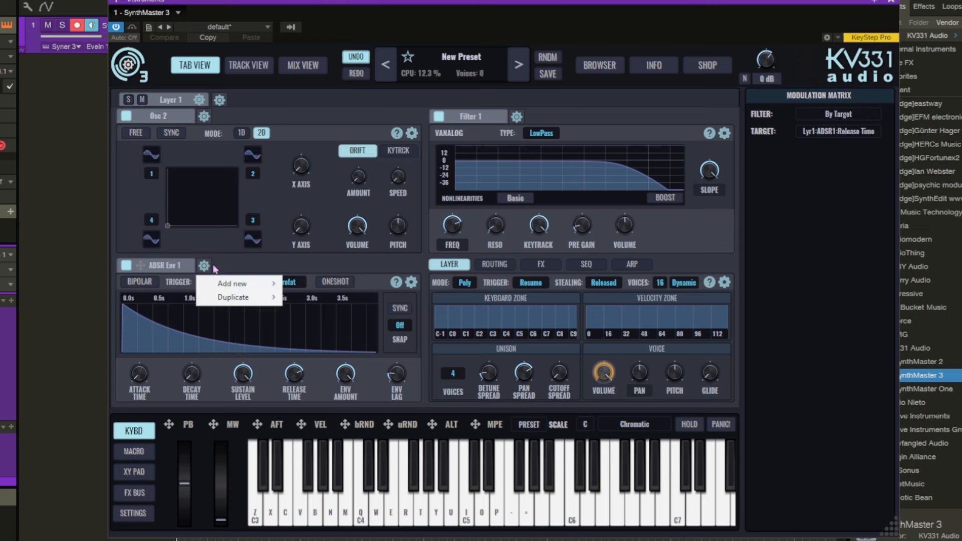
{"action": "mouse_move", "coordinate": [235, 286]}
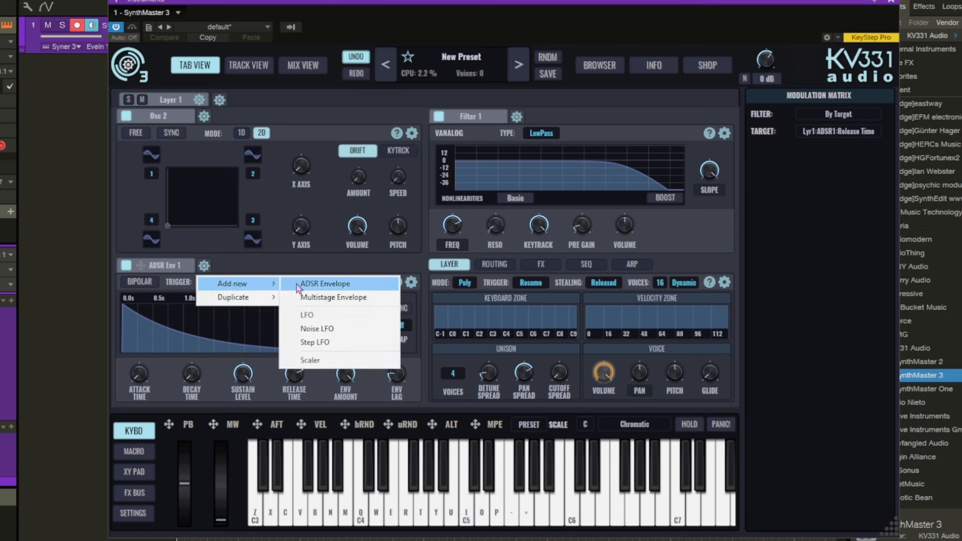
{"action": "left_click", "coordinate": [328, 317]}
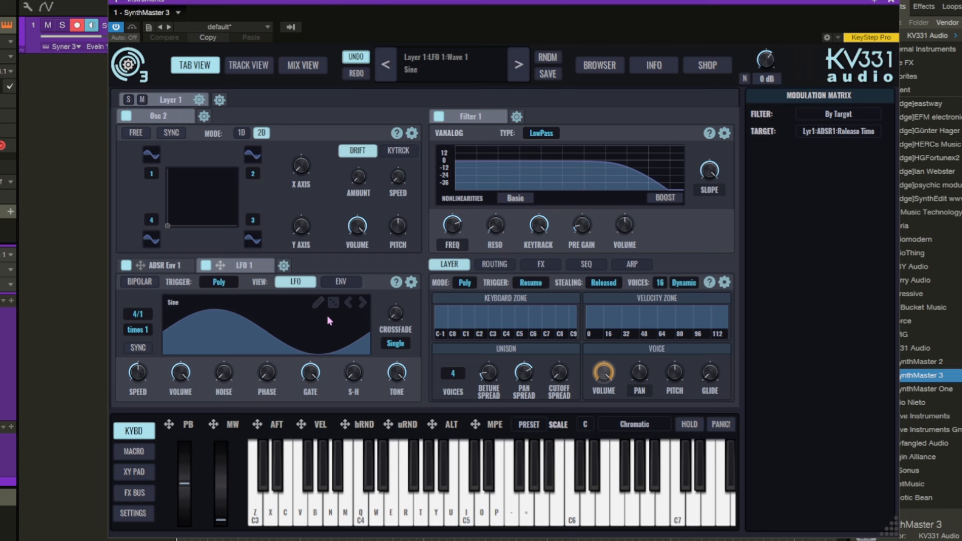
{"action": "left_click", "coordinate": [284, 266]}
{"action": "mouse_move", "coordinate": [311, 280]}
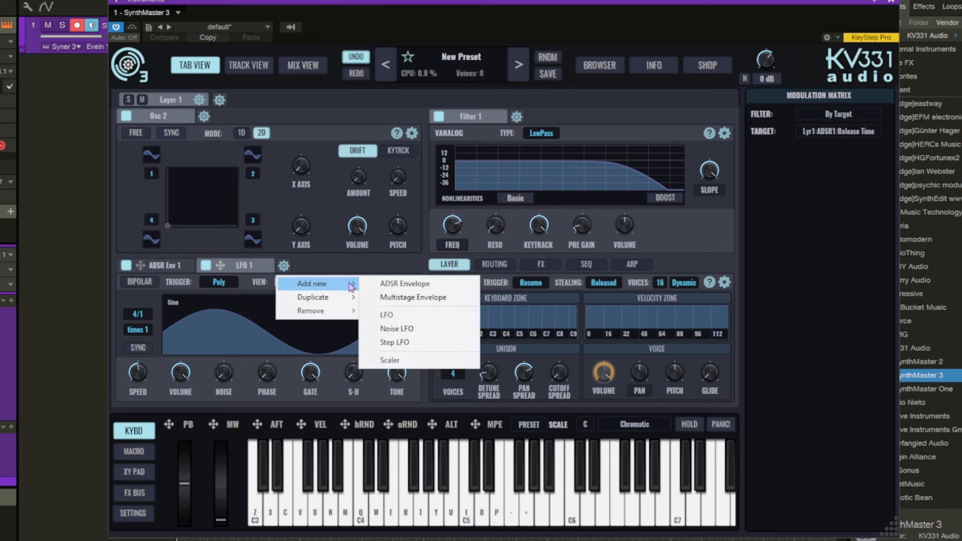
{"action": "left_click", "coordinate": [397, 311]}
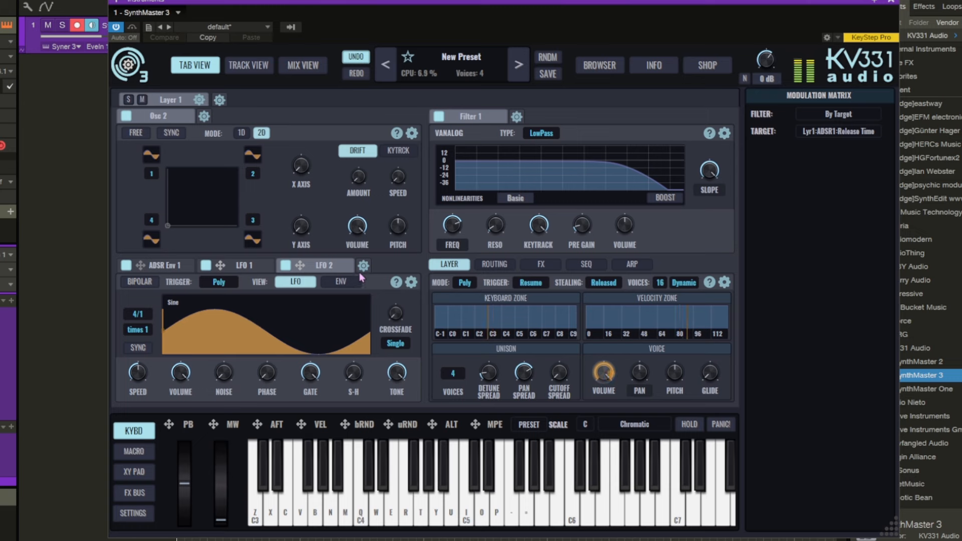
- Assign LFO 1 as a modulation source for Osc 2's X axis and play a note to test it
{"action": "left_click", "coordinate": [245, 267]}
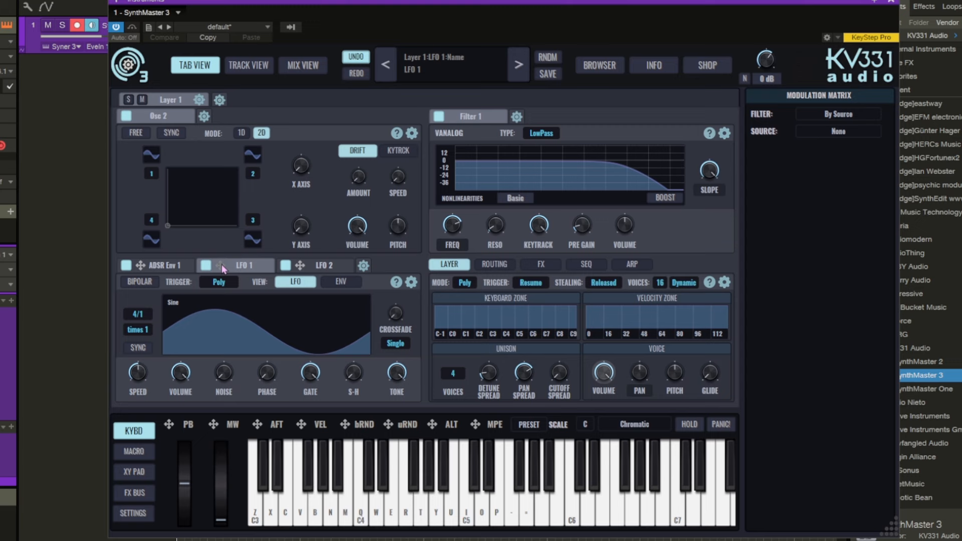
{"action": "left_click_drag", "start_coordinate": [221, 265], "coordinate": [222, 257]}
{"action": "left_click_drag", "start_coordinate": [301, 172], "coordinate": [305, 169]}
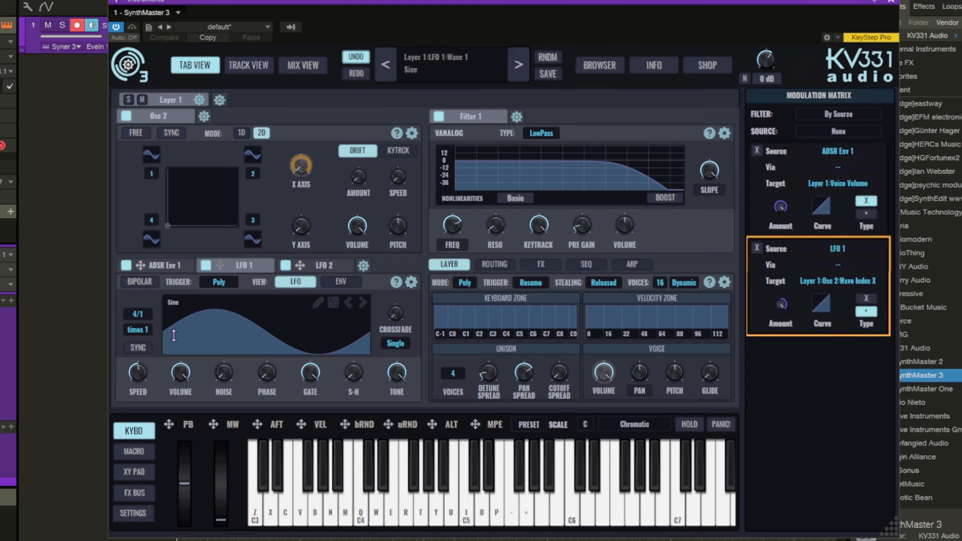
{"action": "key", "text": "z"}
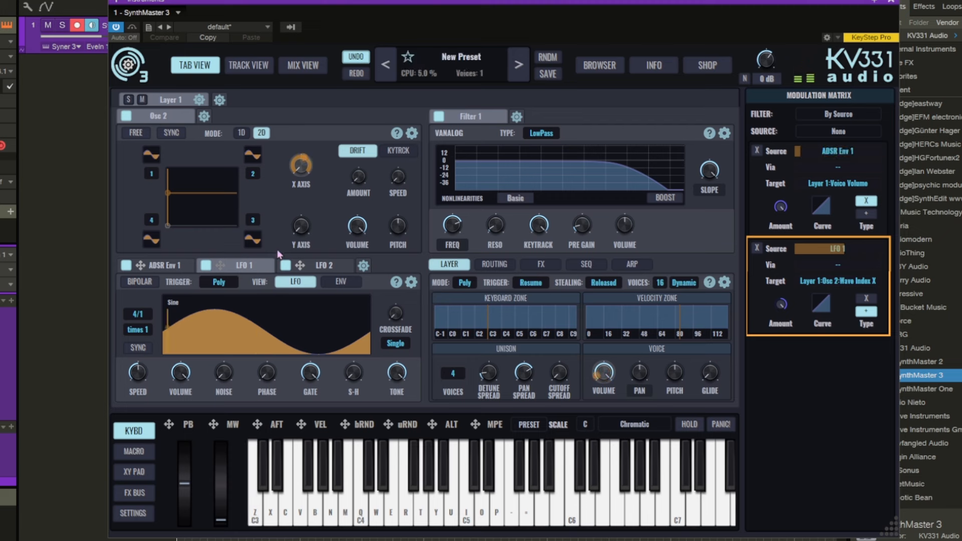
- Assign LFO 2 to modulate Osc 2's Y axis and raise LFO 2's phase
{"action": "left_click", "coordinate": [300, 267]}
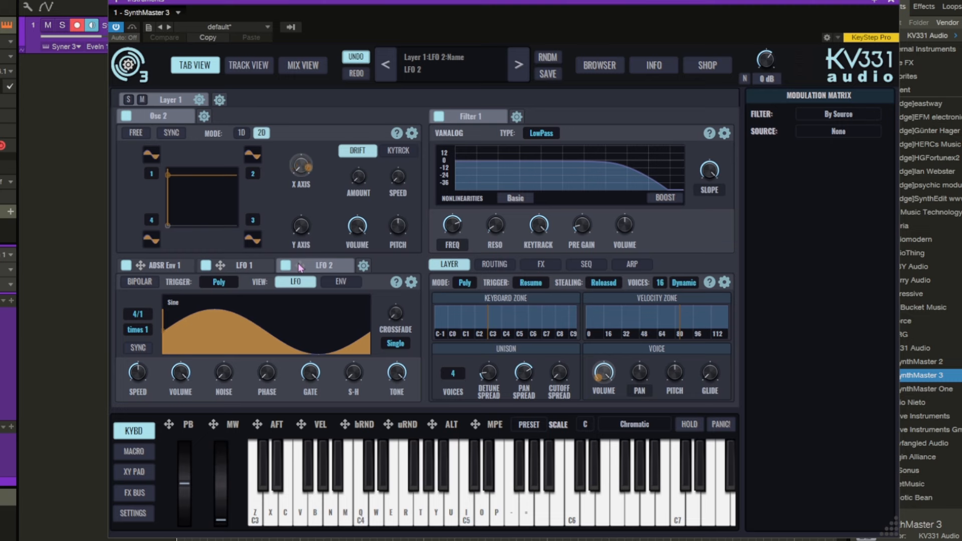
{"action": "left_click_drag", "start_coordinate": [299, 267], "coordinate": [302, 227]}
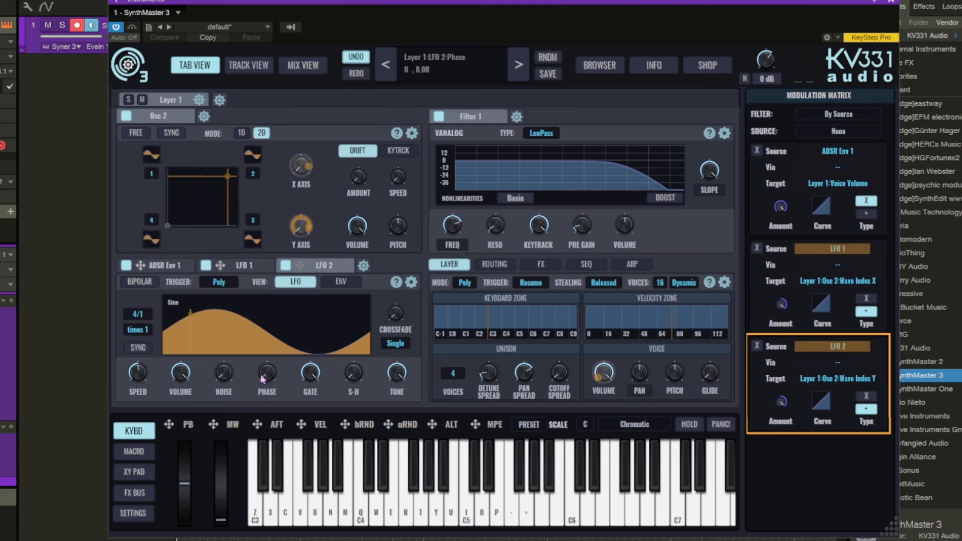
{"action": "mouse_move", "coordinate": [275, 302]}
{"action": "left_mouse_down"}
{"action": "mouse_move", "coordinate": [265, 323]}
{"action": "mouse_move", "coordinate": [274, 288]}
{"action": "left_mouse_up"}
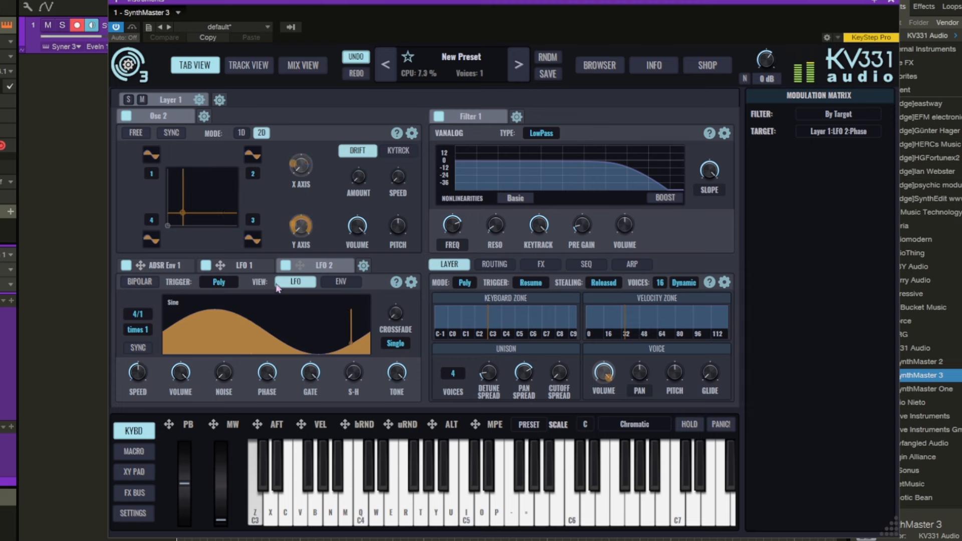
- Slow down both LFOs, setting LFO 2's speed to about 21 (0.05 Hz) and lowering LFO 1's speed similarly
{"action": "left_click_drag", "start_coordinate": [133, 371], "coordinate": [141, 395]}
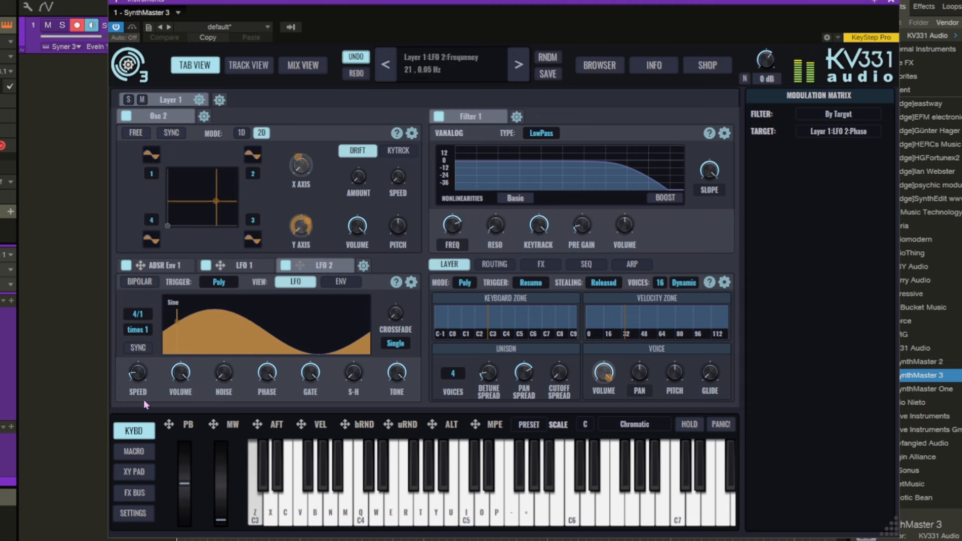
{"action": "left_click", "coordinate": [245, 266]}
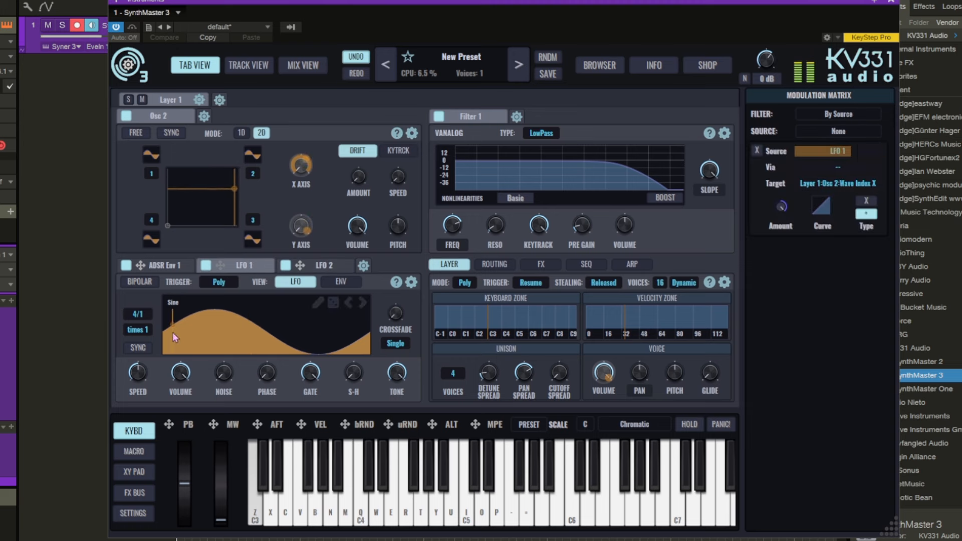
{"action": "left_click_drag", "start_coordinate": [139, 386], "coordinate": [143, 394]}
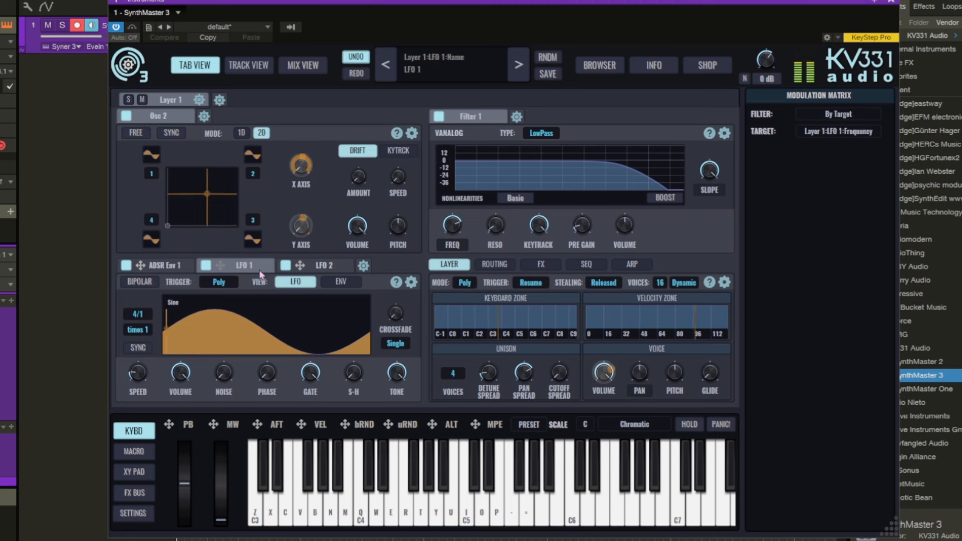
{"action": "left_click", "coordinate": [319, 267]}
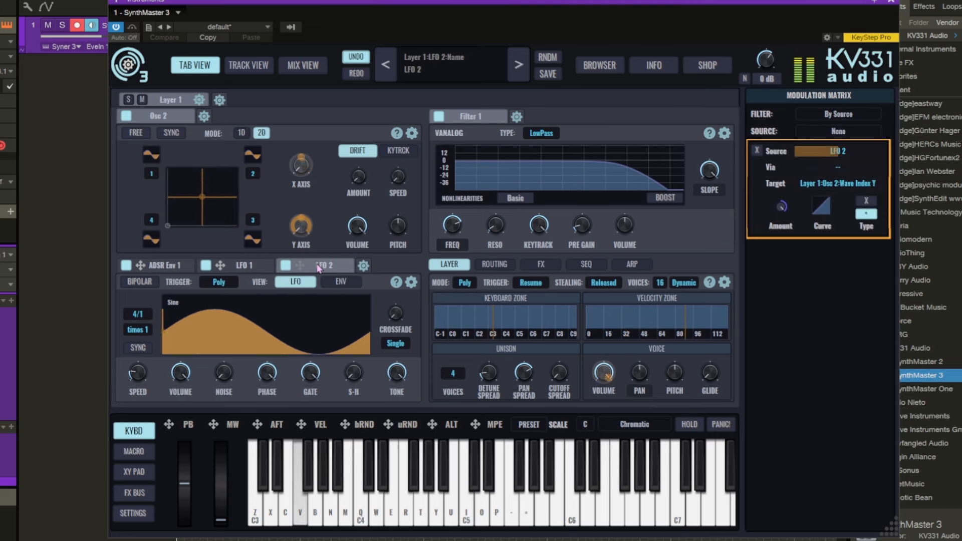
{"action": "left_click", "coordinate": [245, 268]}
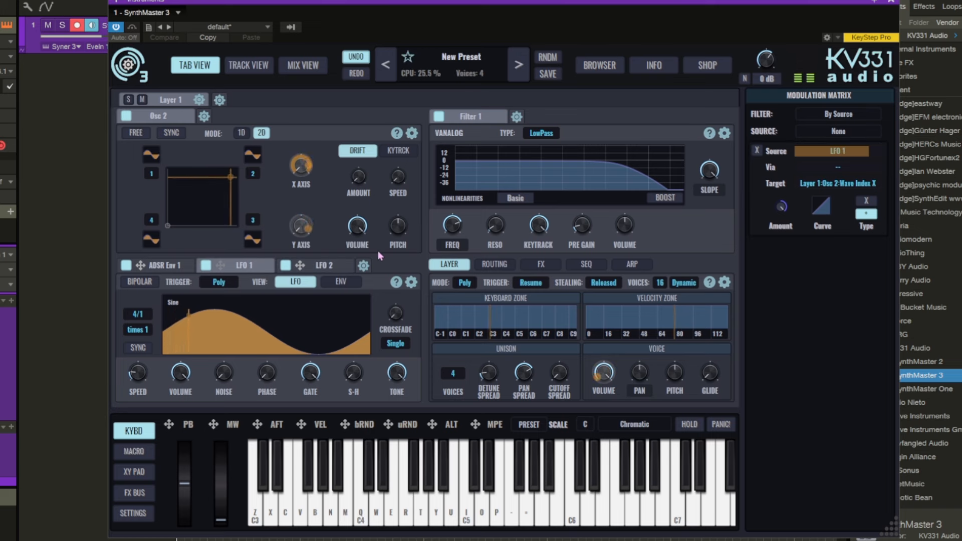
- Set the trigger mode of both LFO 1 and LFO 2 to Global
{"action": "left_click", "coordinate": [216, 284]}
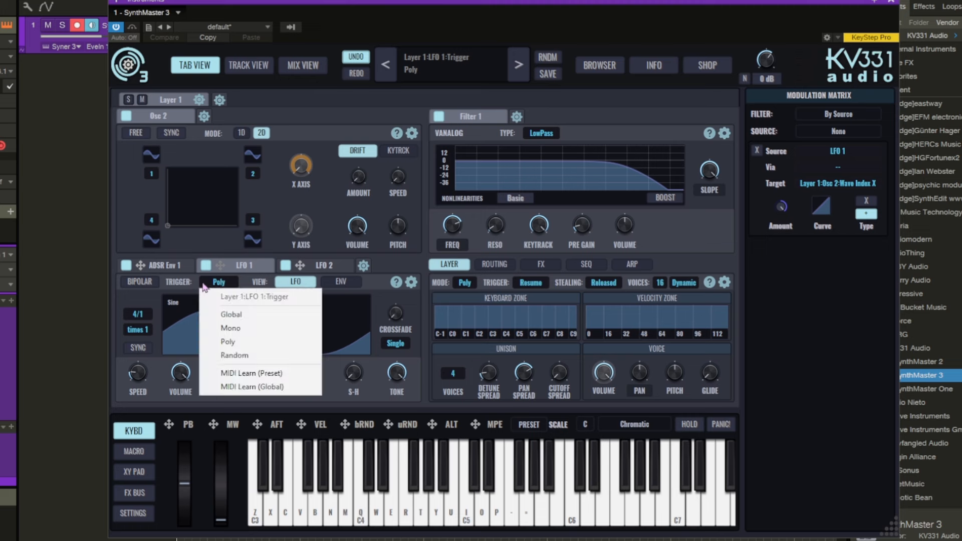
{"action": "left_click", "coordinate": [229, 314]}
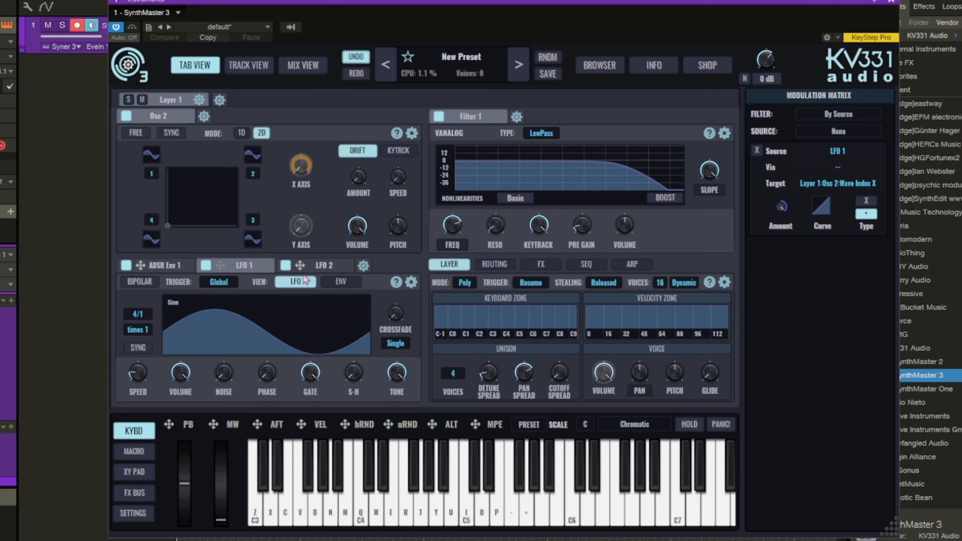
{"action": "left_click", "coordinate": [329, 267]}
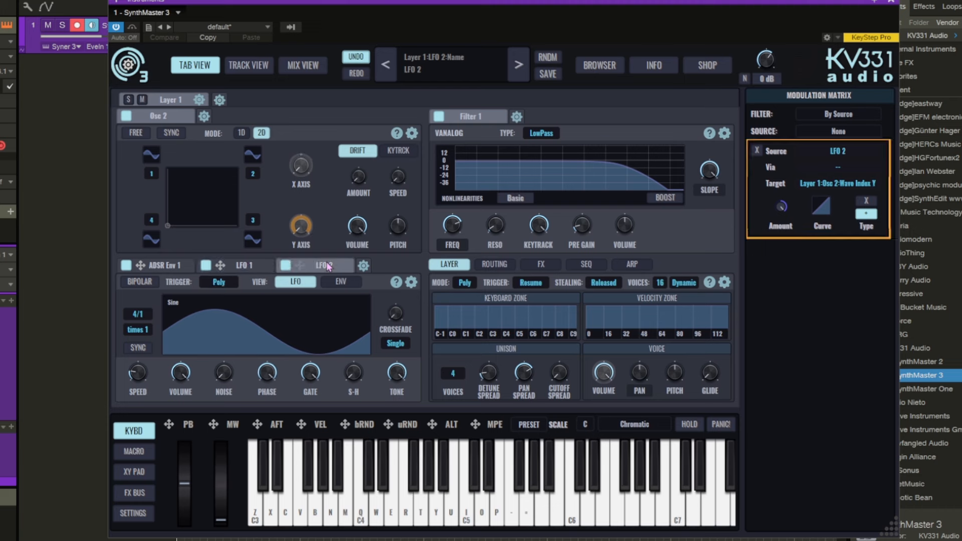
{"action": "left_click", "coordinate": [213, 281]}
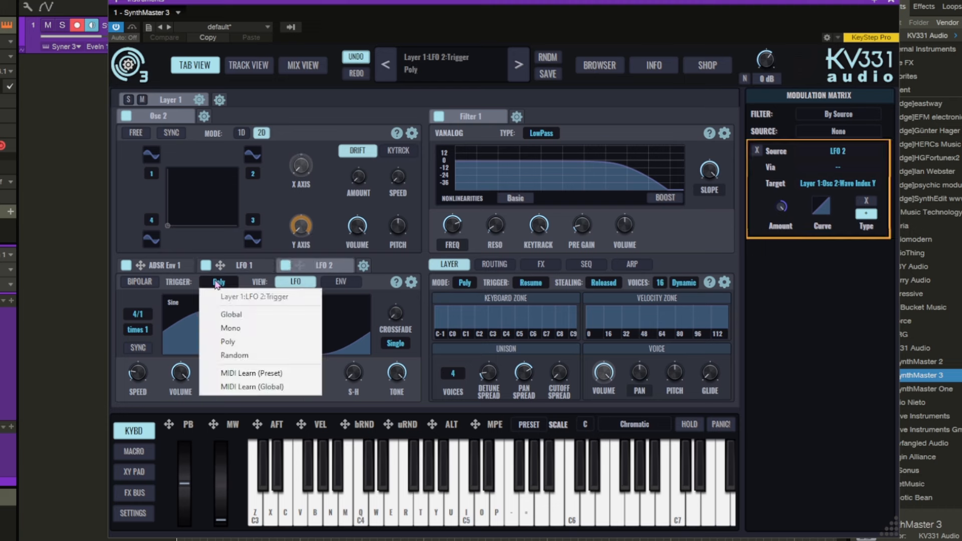
{"action": "left_click", "coordinate": [227, 316]}
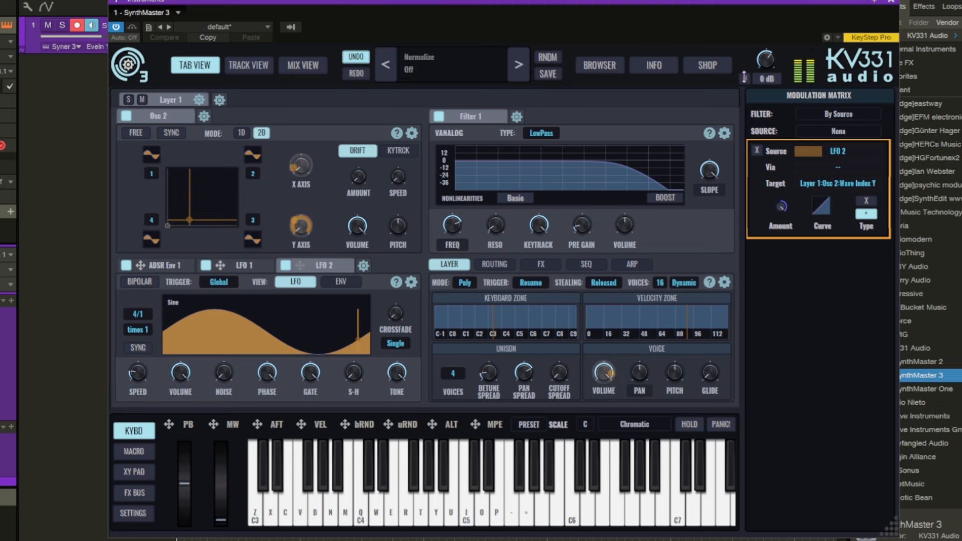
{"action": "left_click", "coordinate": [766, 78]}
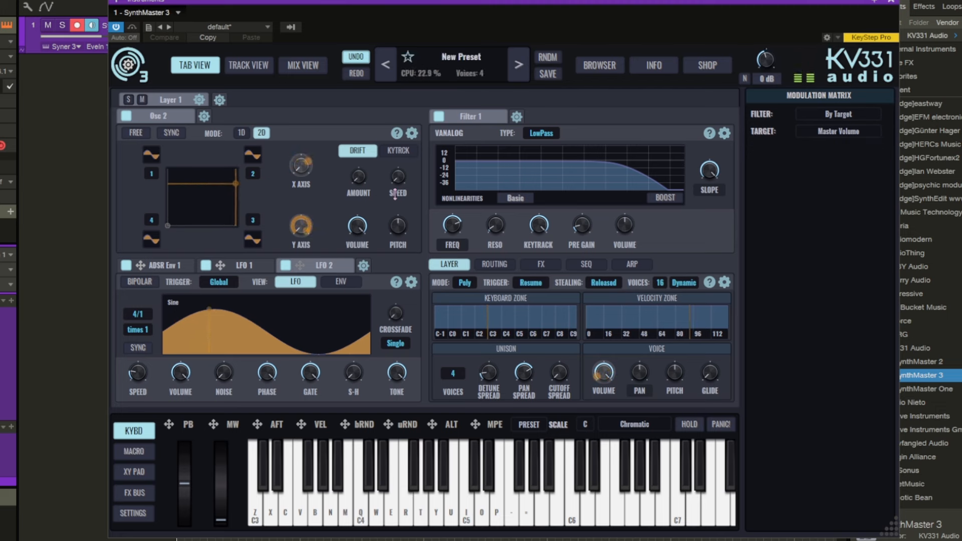
{"action": "left_click", "coordinate": [199, 99]}
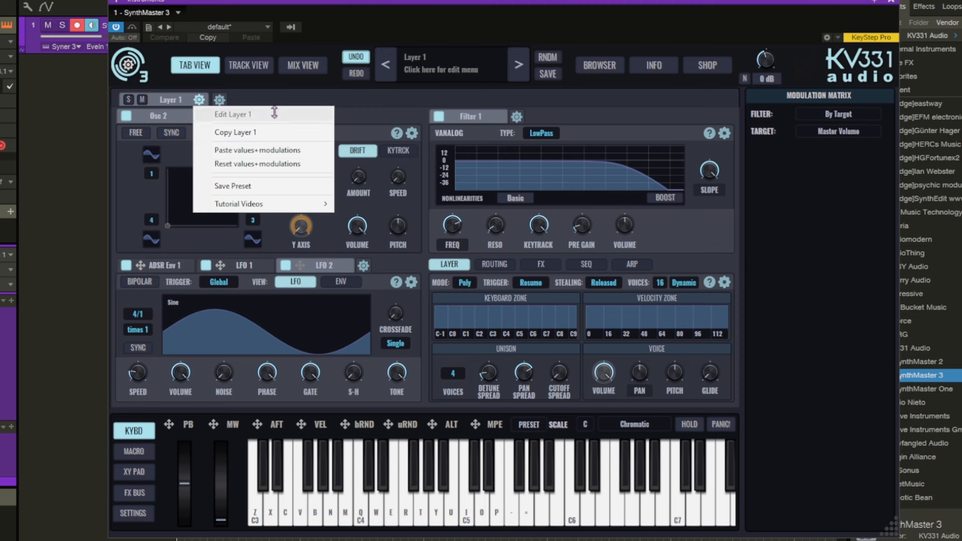
{"action": "left_click", "coordinate": [164, 99]}
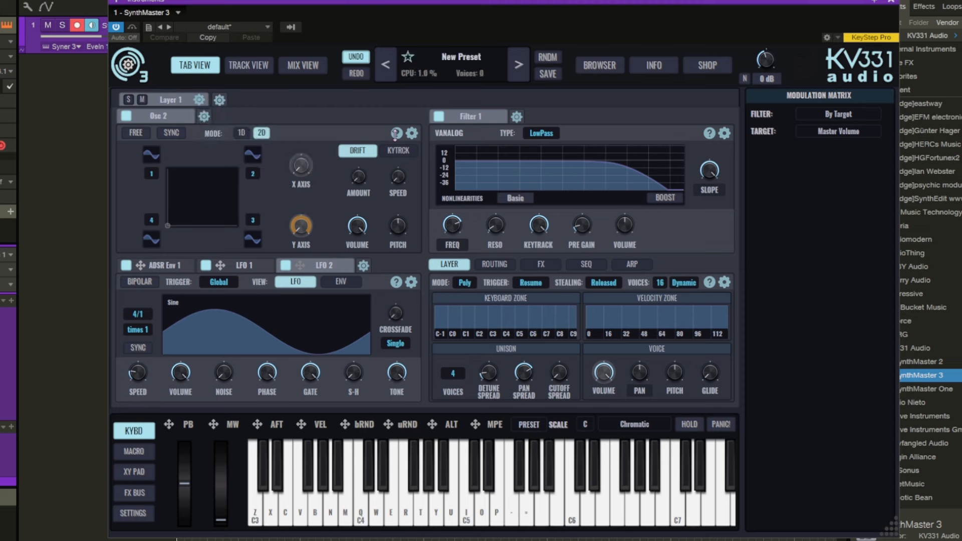
{"action": "left_click", "coordinate": [411, 133]}
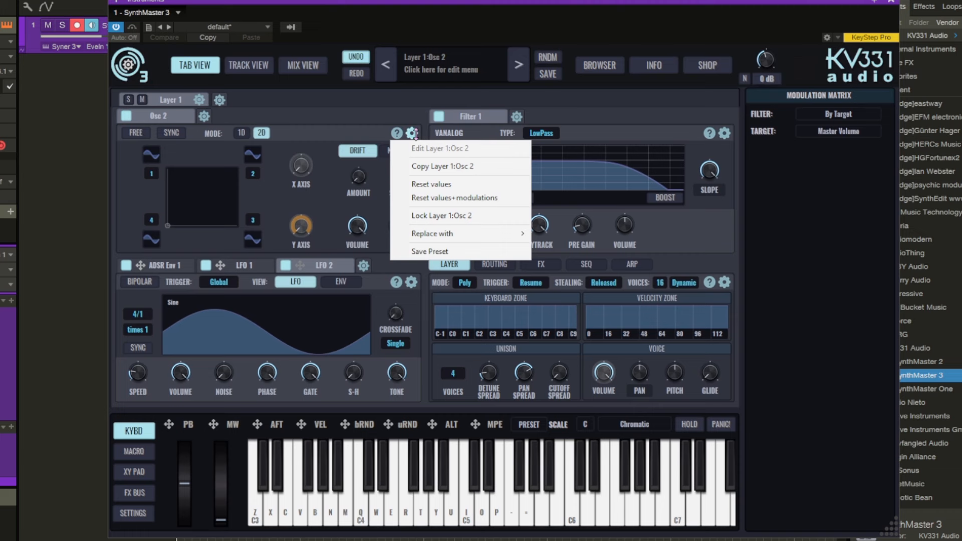
{"action": "left_click", "coordinate": [384, 115]}
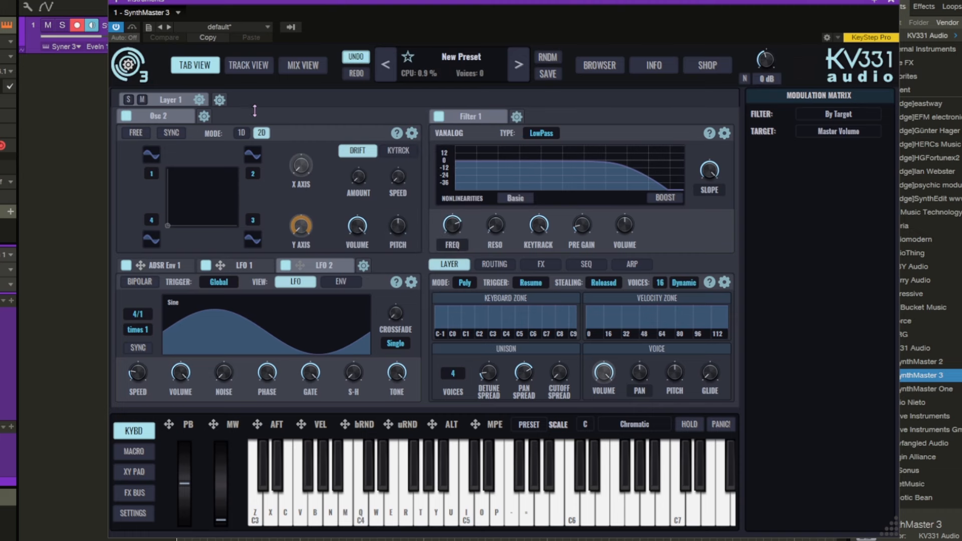
- Duplicate Layer 1 and solo the duplicated layer
{"action": "left_click", "coordinate": [219, 99]}
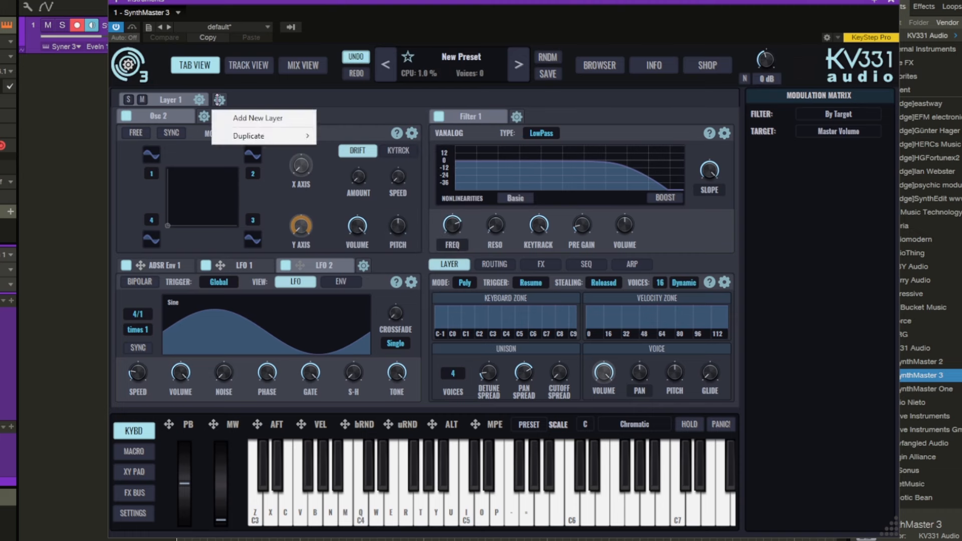
{"action": "mouse_move", "coordinate": [248, 136]}
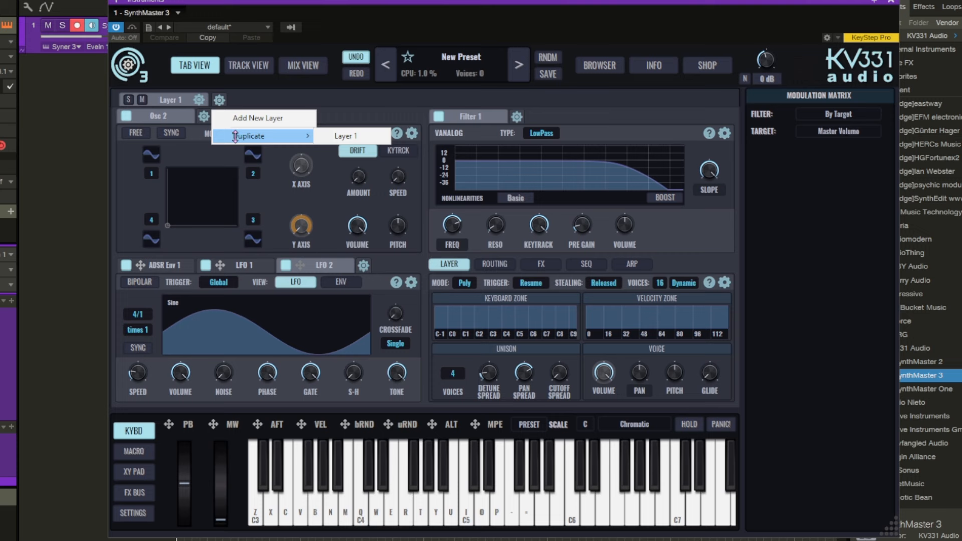
{"action": "left_click", "coordinate": [336, 141]}
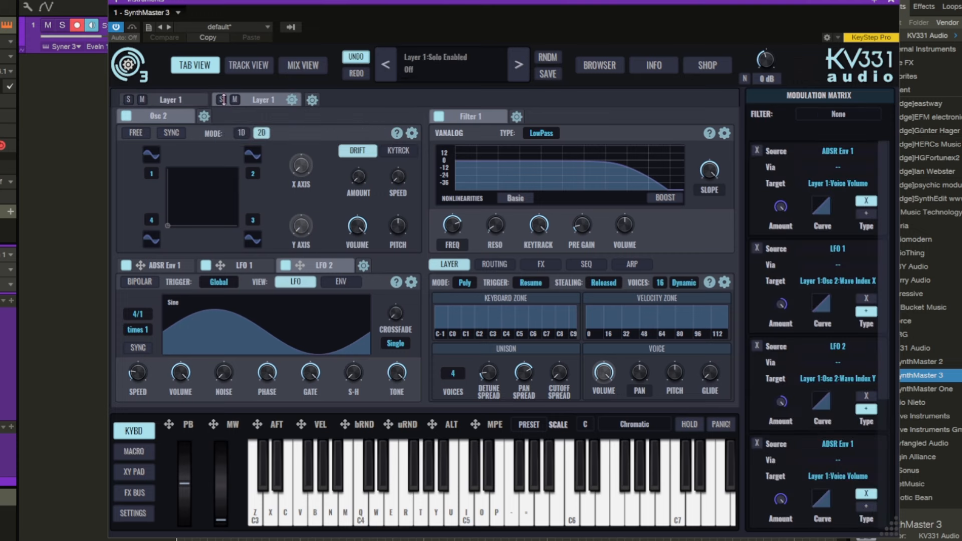
{"action": "left_click", "coordinate": [221, 99]}
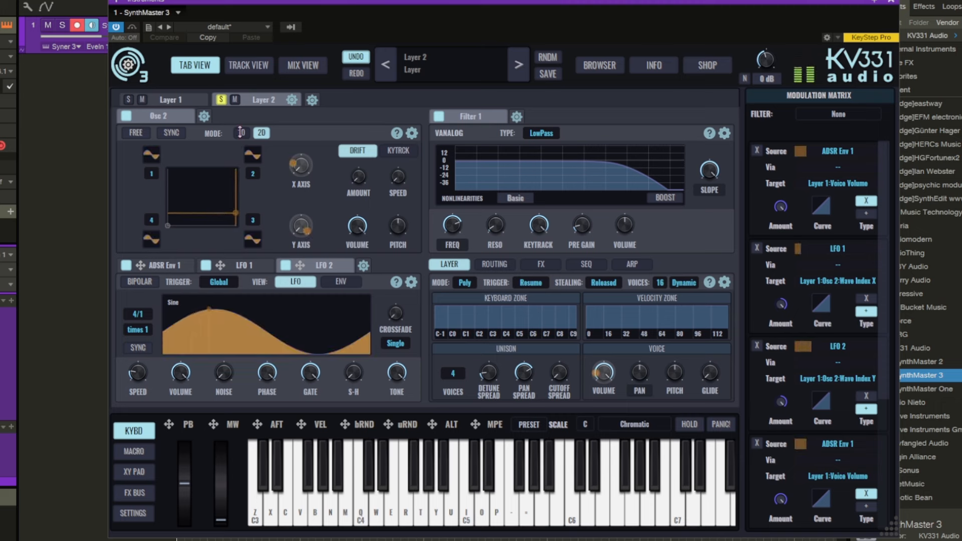
- Switch Layer 2's Osc 2 to 1D mode and return to Layer 1
{"action": "left_click", "coordinate": [241, 132]}
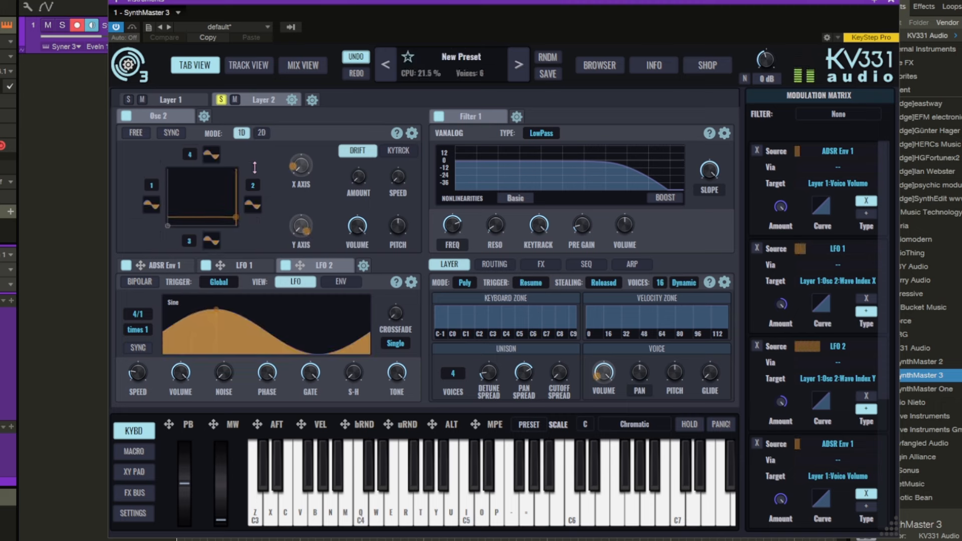
{"action": "left_click", "coordinate": [174, 105]}
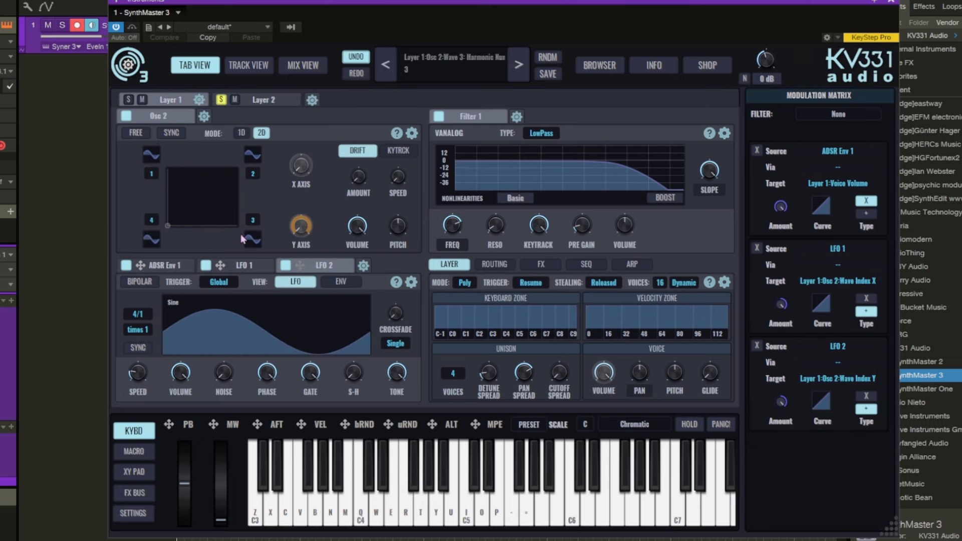
- Compare Layer 1's 2D Osc 2 vector layout with the 1D layout on Layer 2
{"action": "left_click", "coordinate": [263, 100]}
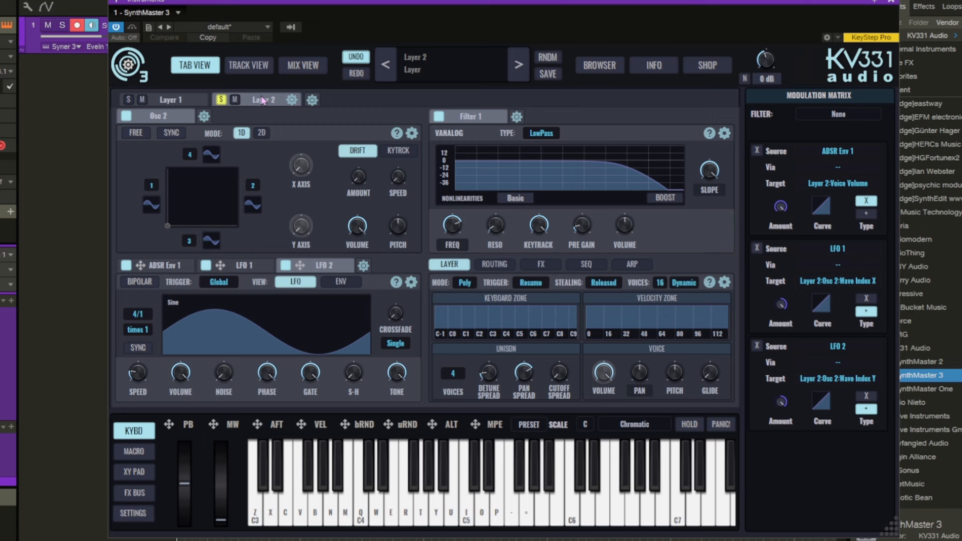
{"action": "left_click", "coordinate": [176, 101]}
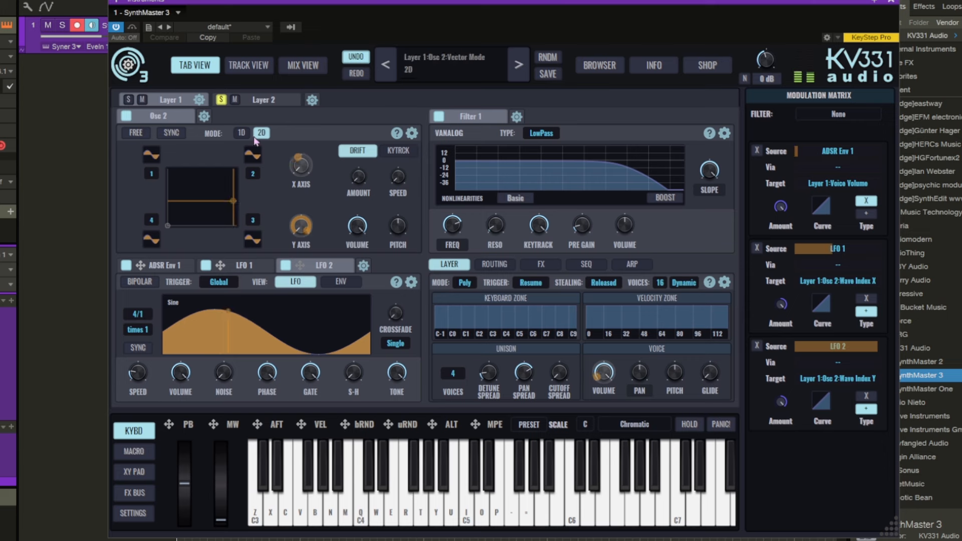
{"action": "left_click", "coordinate": [267, 101]}
{"action": "left_click", "coordinate": [241, 132]}
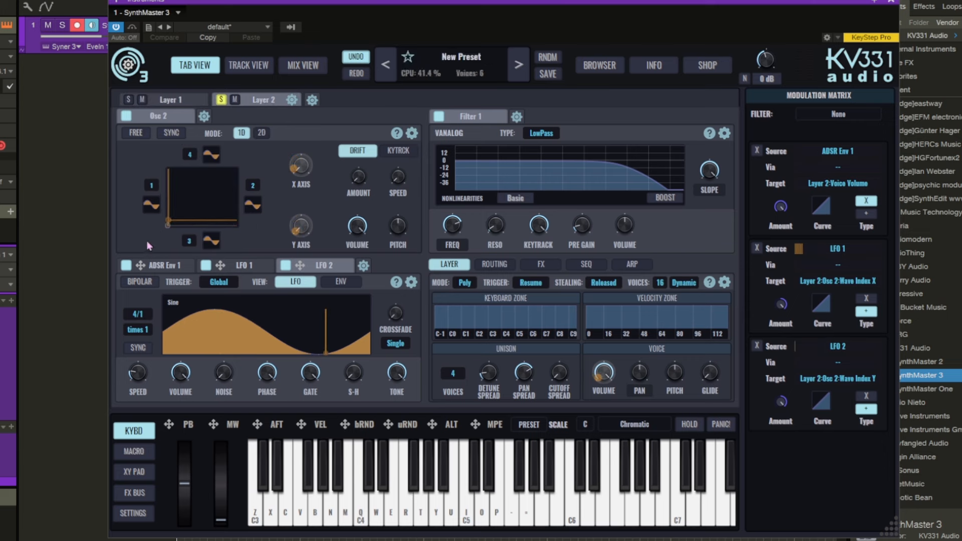
- Set all four Osc 2 waves on Layer 2 to Triangle
{"action": "left_click", "coordinate": [154, 211]}
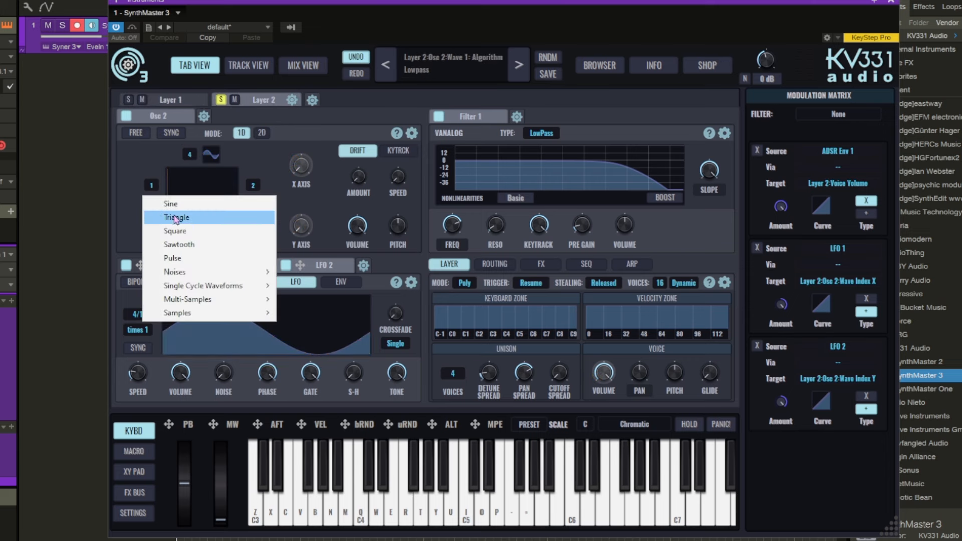
{"action": "left_click", "coordinate": [171, 218]}
{"action": "left_click", "coordinate": [212, 155]}
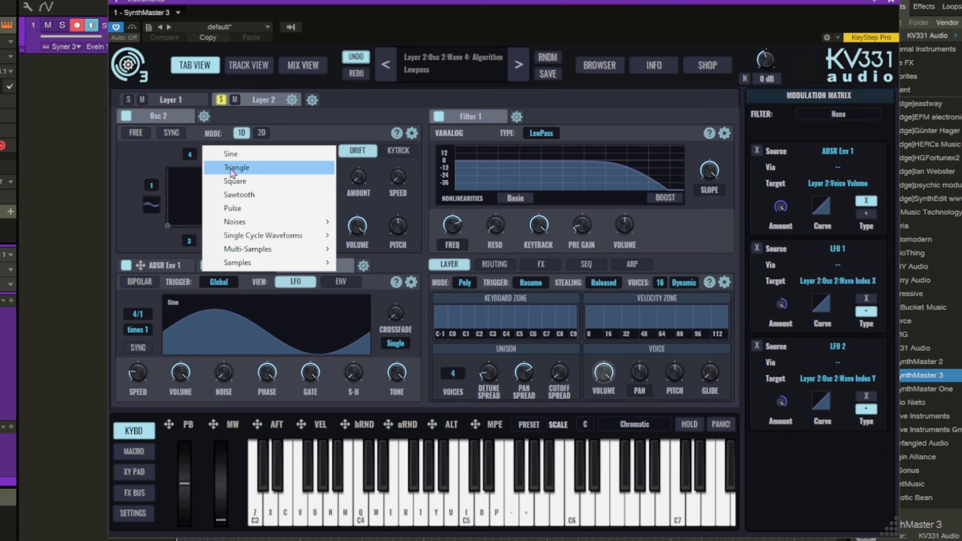
{"action": "left_click", "coordinate": [236, 169]}
{"action": "left_click", "coordinate": [253, 205]}
{"action": "left_click", "coordinate": [271, 217]}
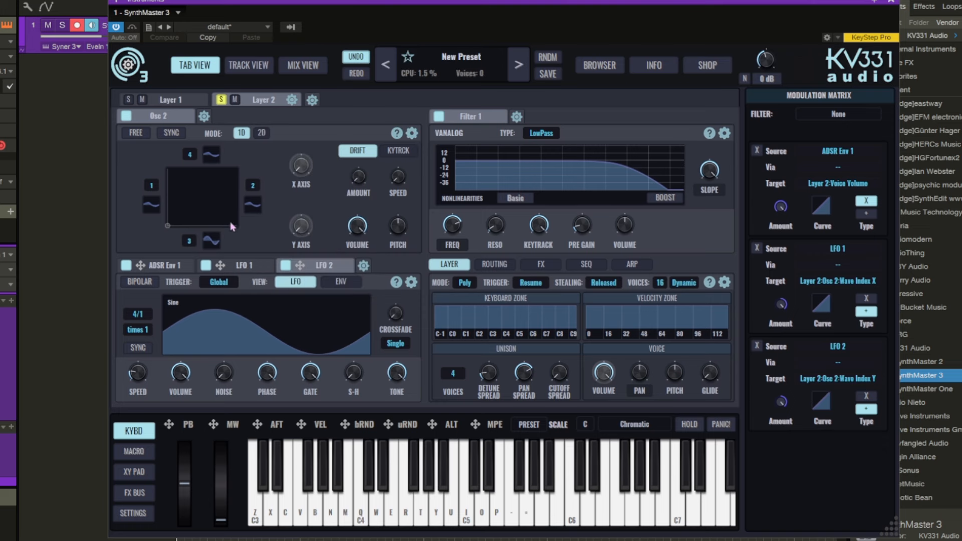
{"action": "left_click", "coordinate": [211, 241]}
{"action": "left_click", "coordinate": [245, 259]}
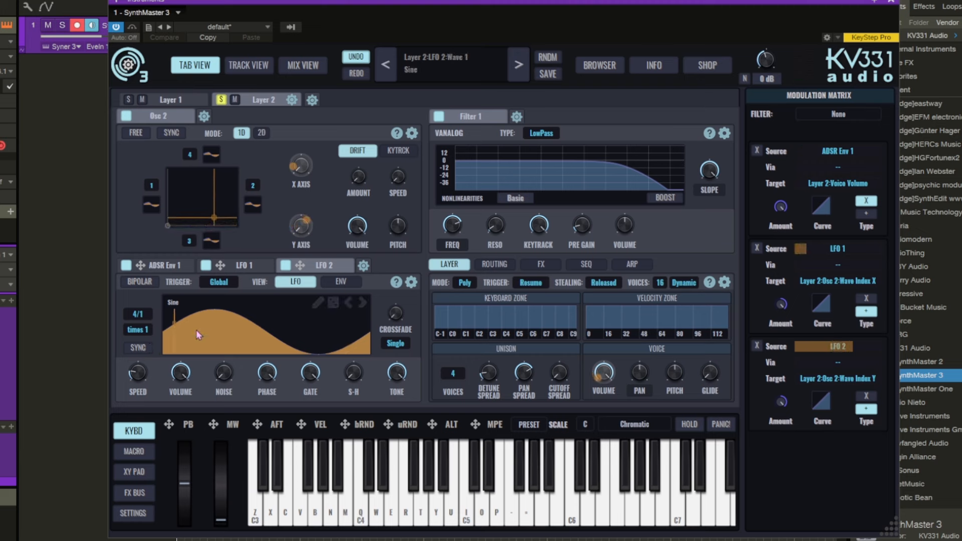
- Raise the speeds of LFO 1 and LFO 2 on Layer 2
{"action": "left_click", "coordinate": [246, 267]}
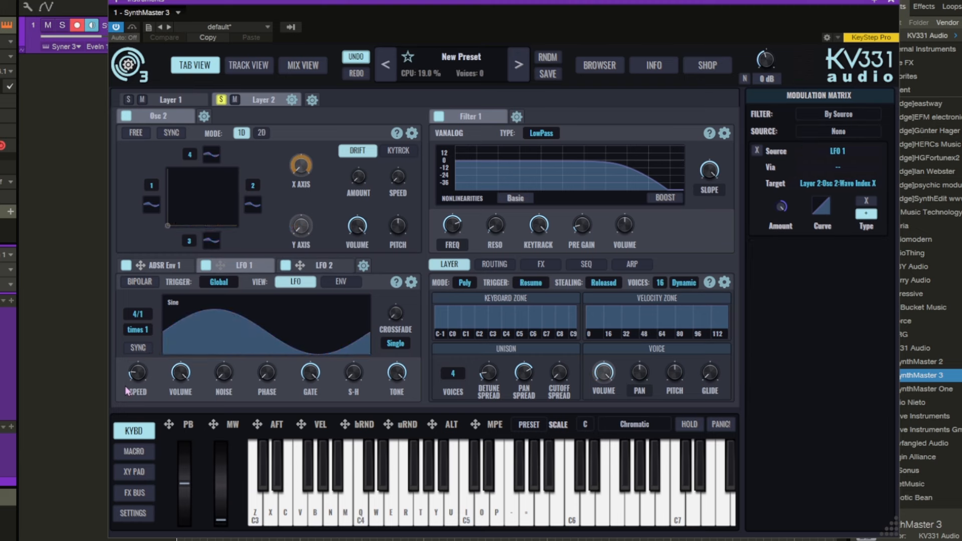
{"action": "left_click", "coordinate": [138, 372]}
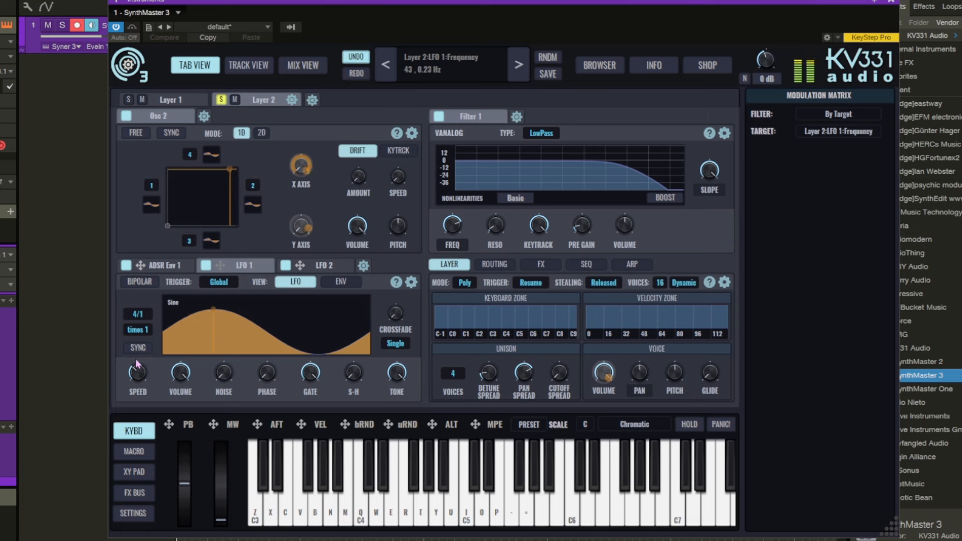
{"action": "left_click_drag", "start_coordinate": [136, 359], "coordinate": [136, 353]}
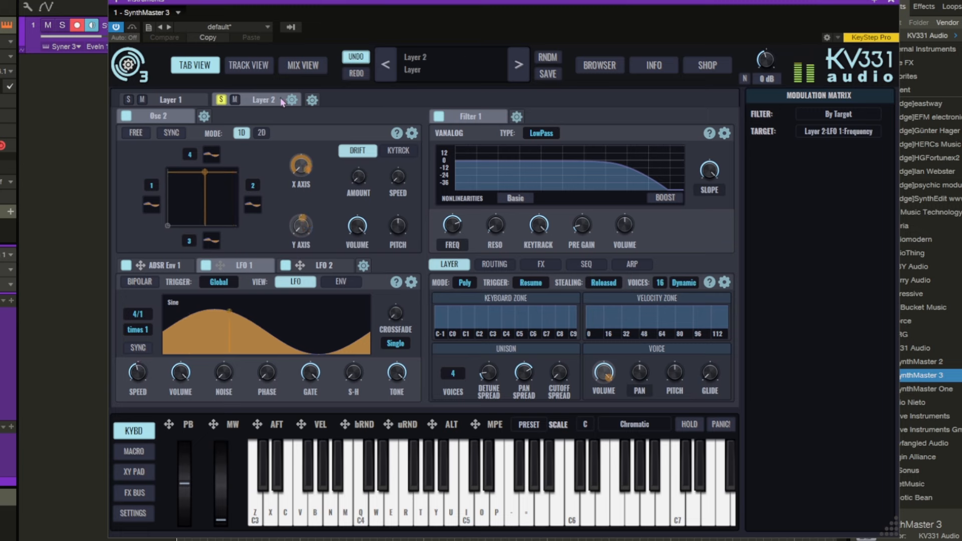
{"action": "left_click", "coordinate": [323, 266]}
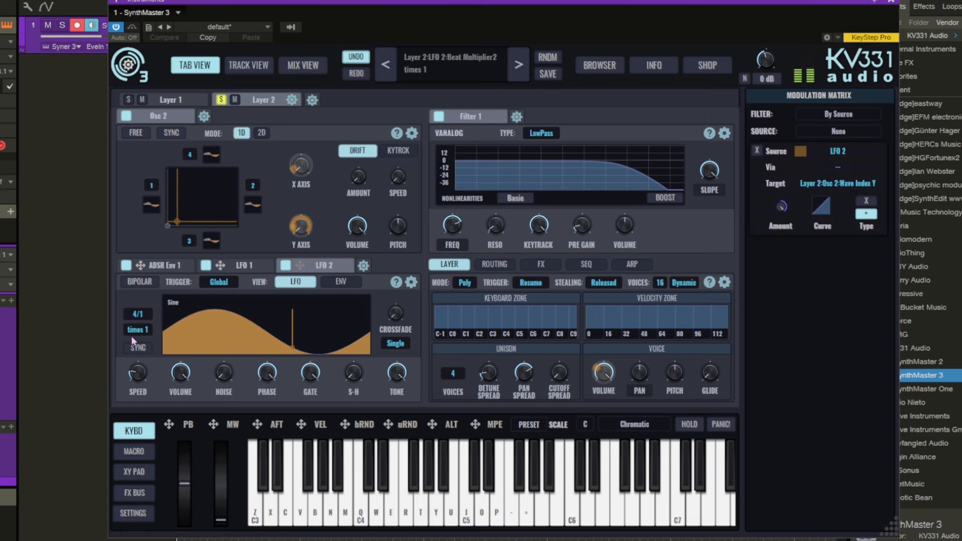
{"action": "left_click", "coordinate": [138, 371]}
{"action": "left_click_drag", "start_coordinate": [138, 371], "coordinate": [134, 351]}
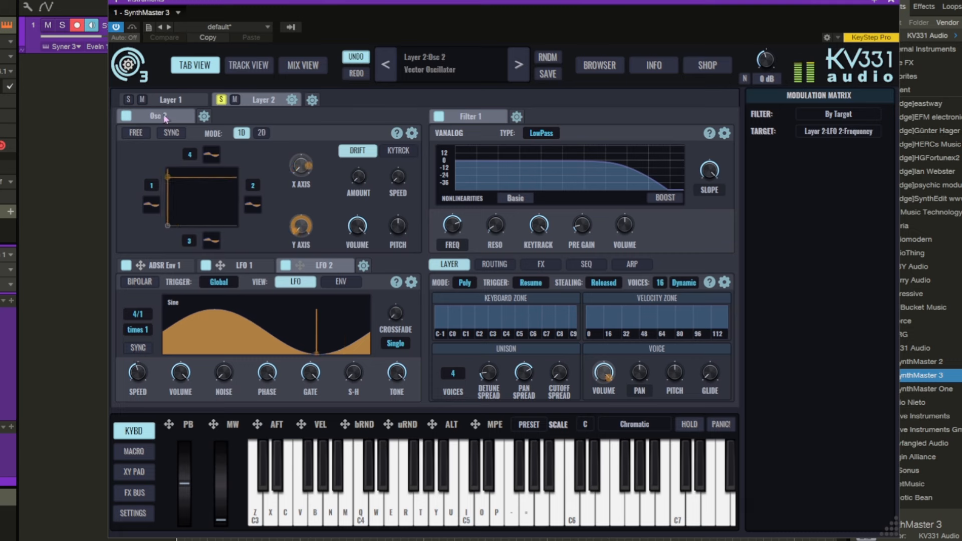
- Check Layer 1, return to Layer 2 and load the factory Demis Hellen waveform DHVC SinePW II into LFO 2
{"action": "left_click", "coordinate": [171, 100]}
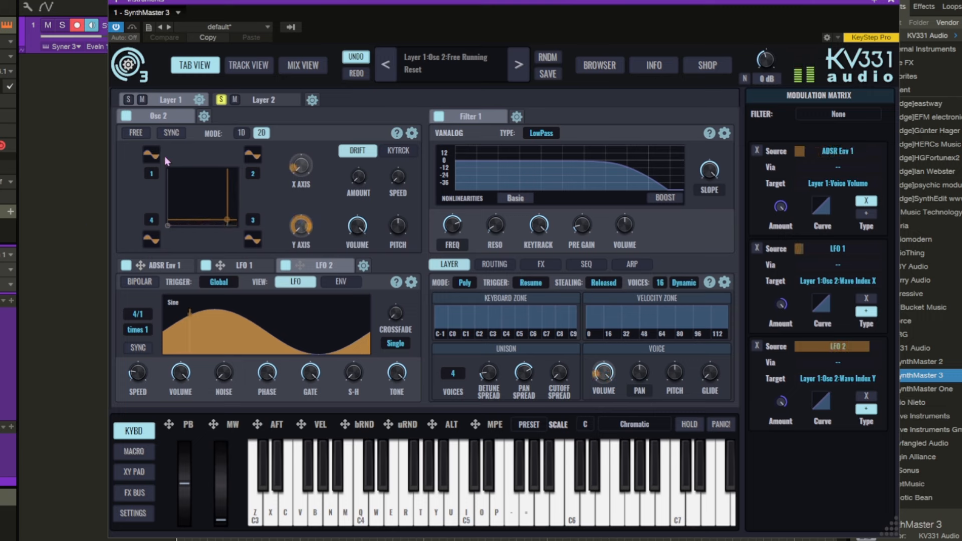
{"action": "left_click", "coordinate": [265, 100]}
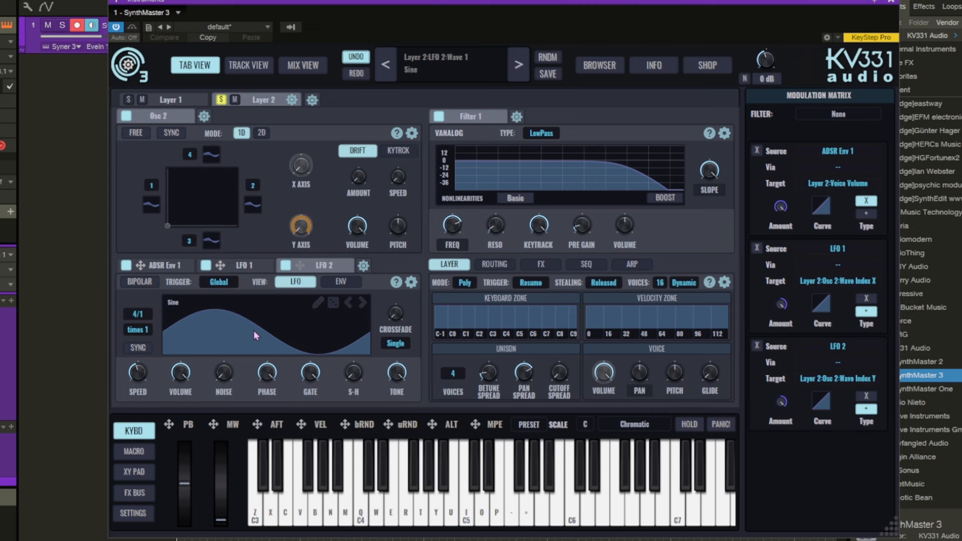
{"action": "left_click", "coordinate": [176, 306]}
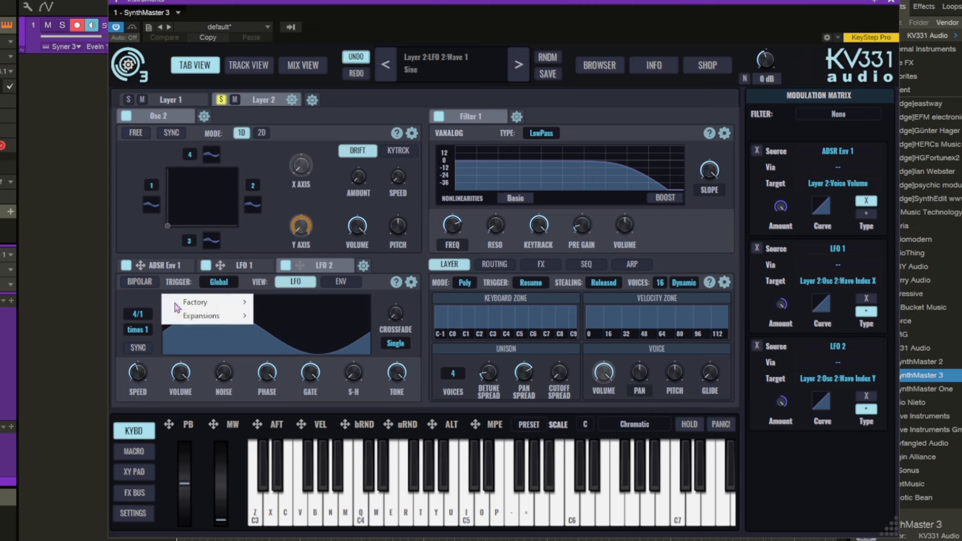
{"action": "mouse_move", "coordinate": [207, 304]}
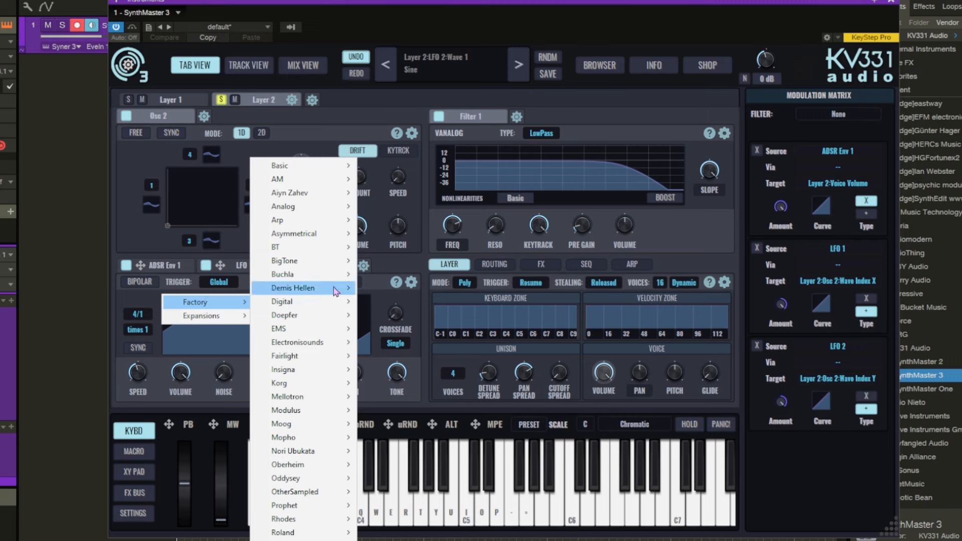
{"action": "mouse_move", "coordinate": [336, 289]}
{"action": "left_click", "coordinate": [412, 290]}
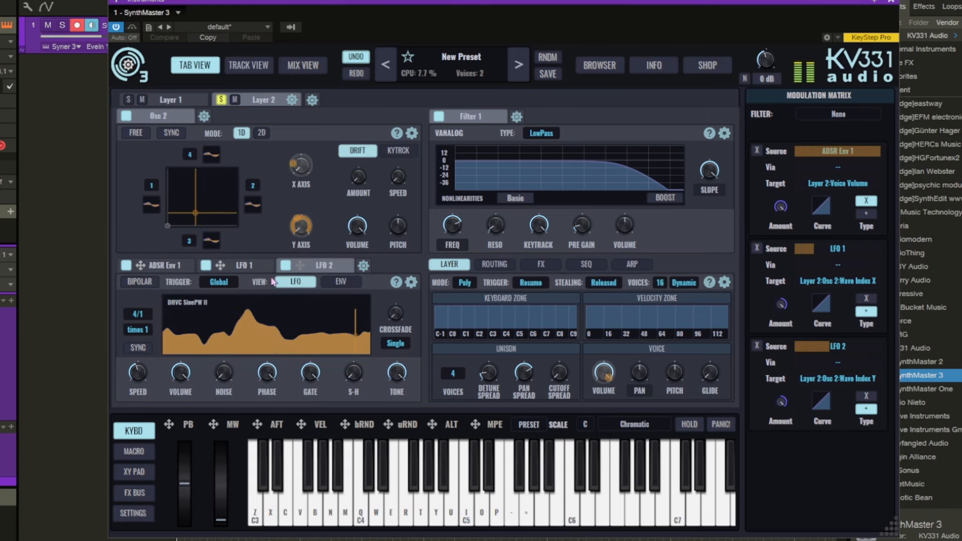
- Replace Layer 2's LFO 2 waveform with the basic factory Triangle
{"action": "left_click", "coordinate": [192, 305]}
{"action": "mouse_move", "coordinate": [195, 306]}
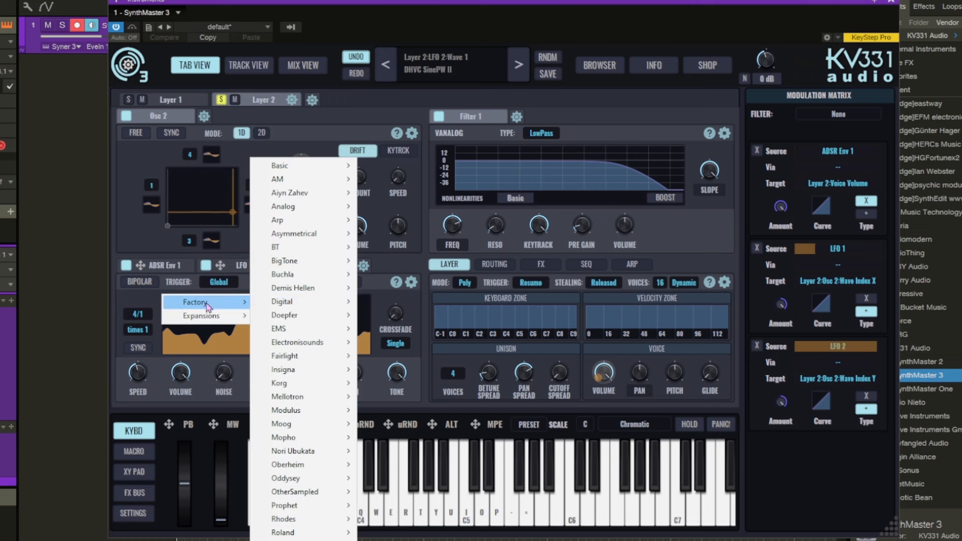
{"action": "mouse_move", "coordinate": [297, 170]}
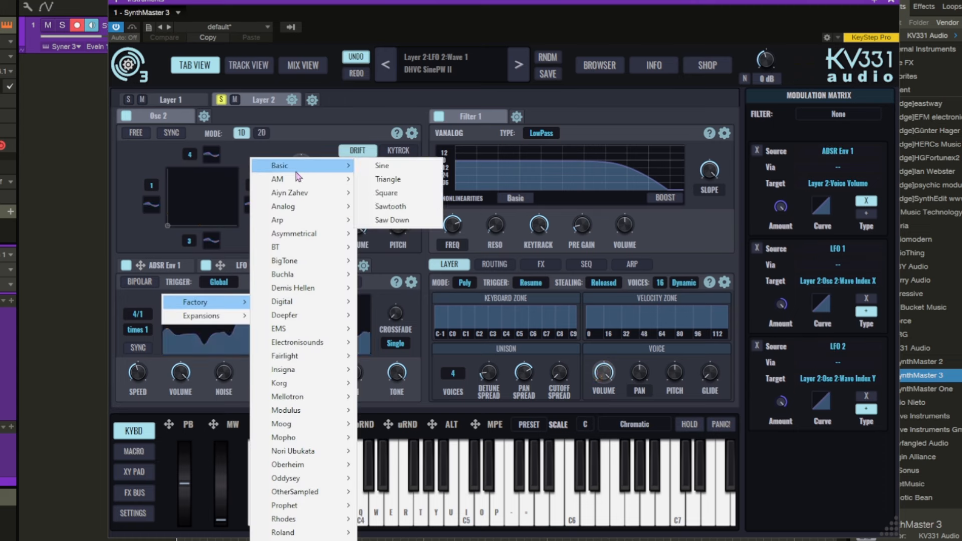
{"action": "left_click", "coordinate": [391, 182]}
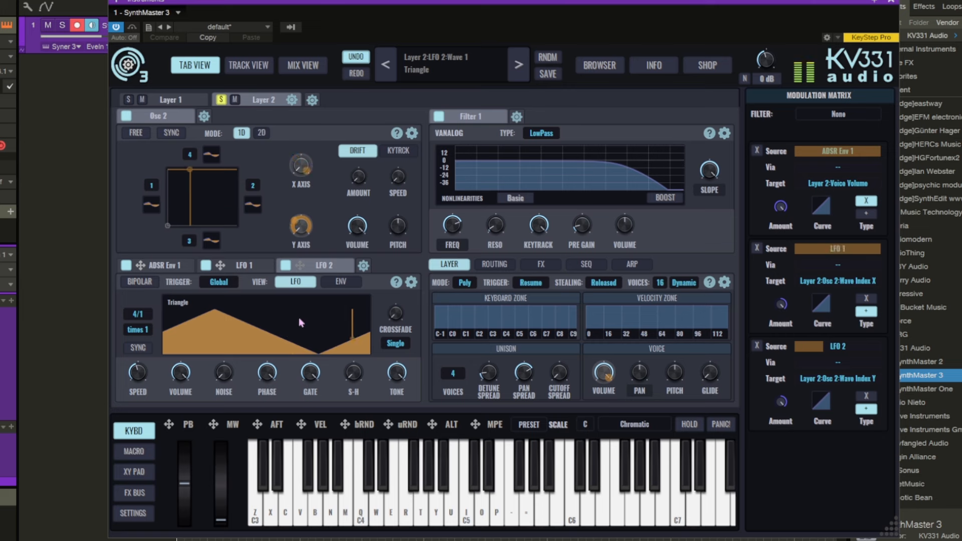
- Load the BigTone expansion waveform BT silence into Layer 2's LFO 2 and choose the Global trigger mode
{"action": "left_click", "coordinate": [179, 303]}
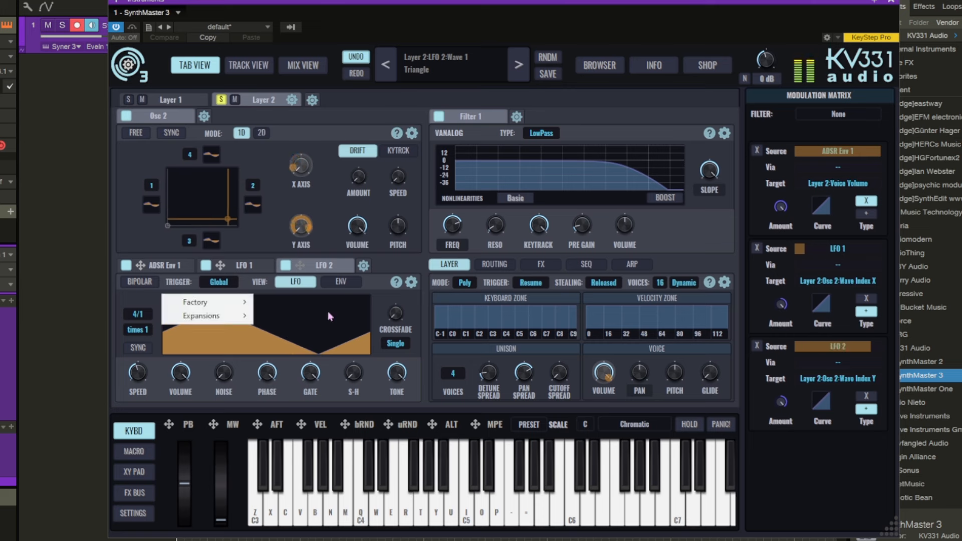
{"action": "mouse_move", "coordinate": [230, 315]}
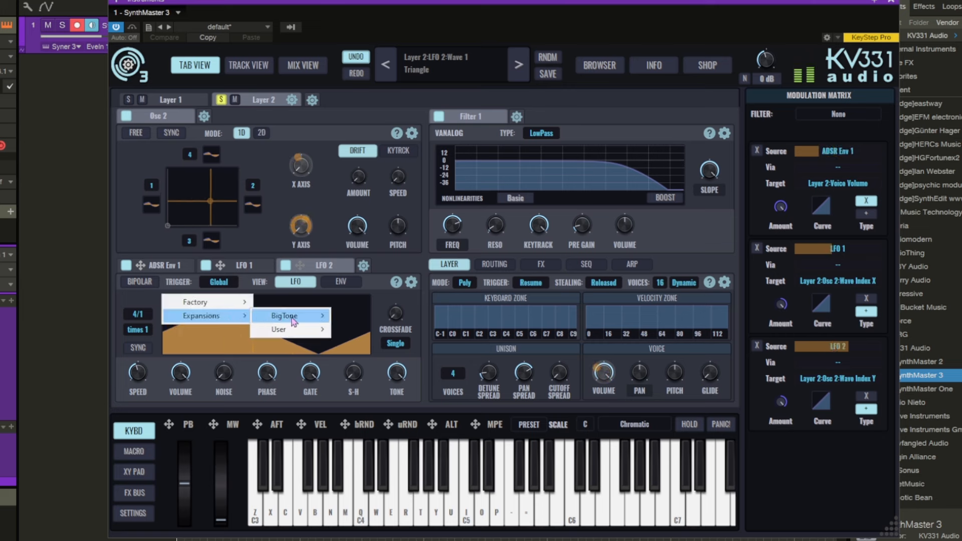
{"action": "mouse_move", "coordinate": [290, 316]}
{"action": "left_click", "coordinate": [359, 316]}
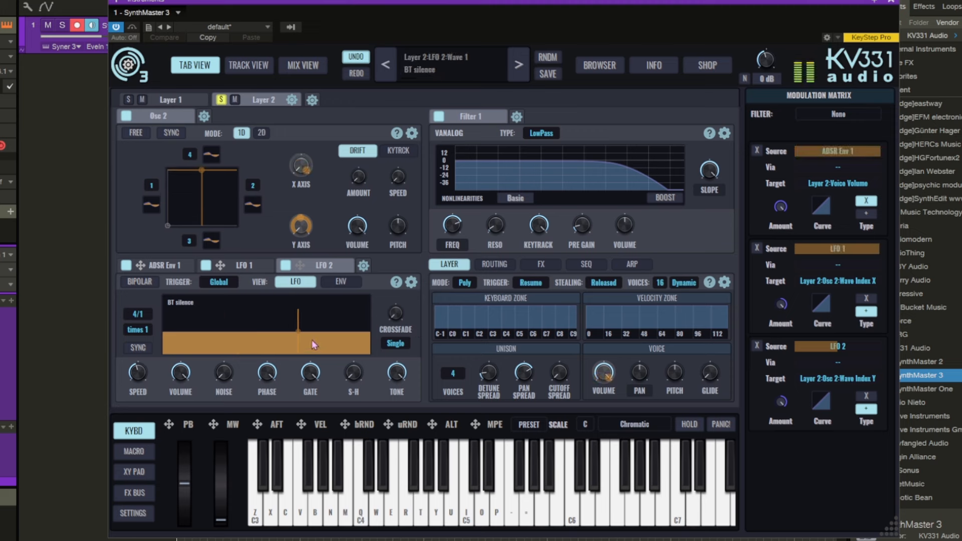
{"action": "left_click", "coordinate": [217, 281]}
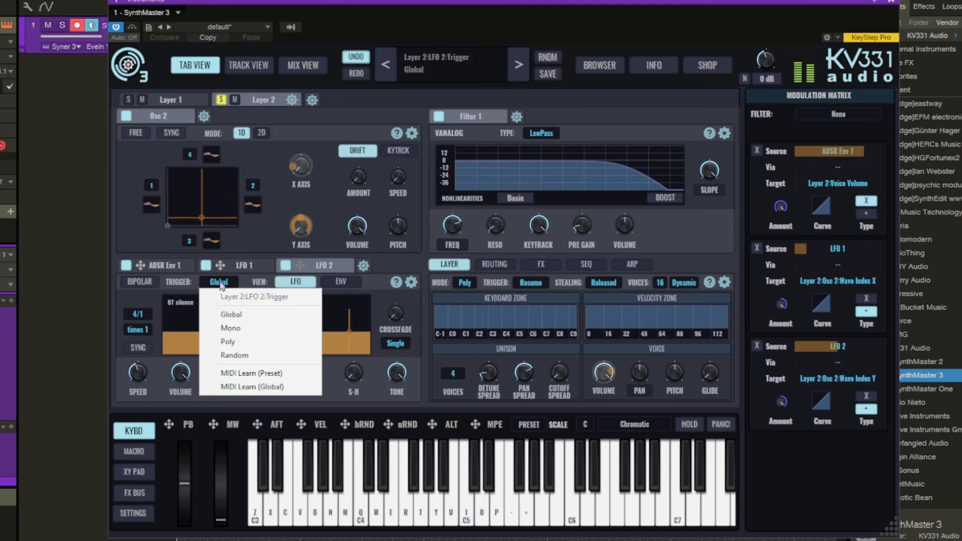
{"action": "left_click", "coordinate": [224, 315]}
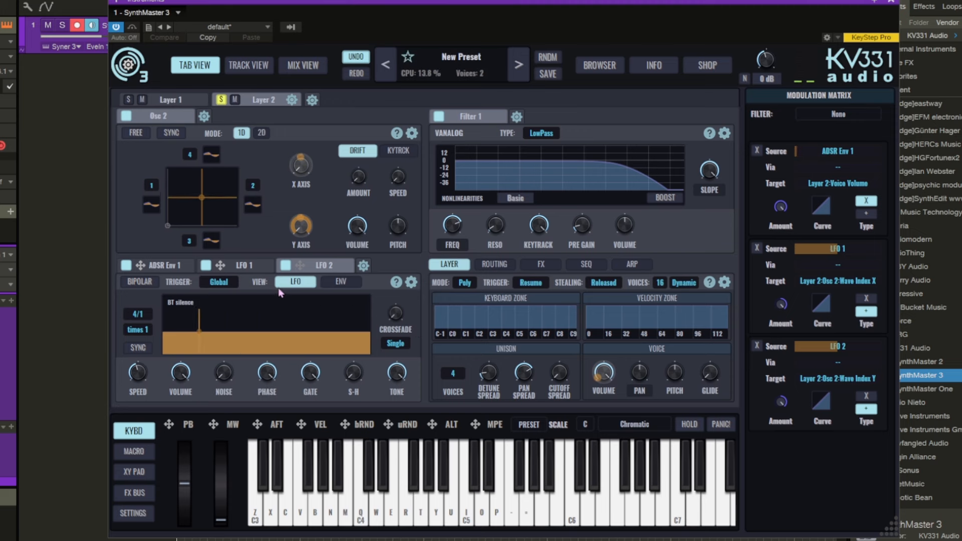
- Load the factory digital waveform FM - Complex NS 016 into Layer 2's LFO 2
{"action": "left_click", "coordinate": [186, 309]}
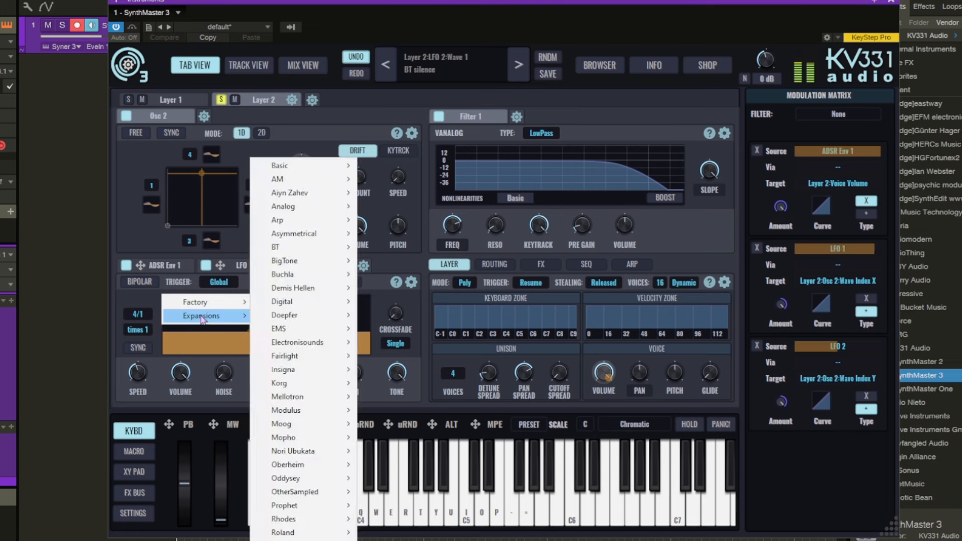
{"action": "mouse_move", "coordinate": [201, 320]}
{"action": "mouse_move", "coordinate": [203, 302]}
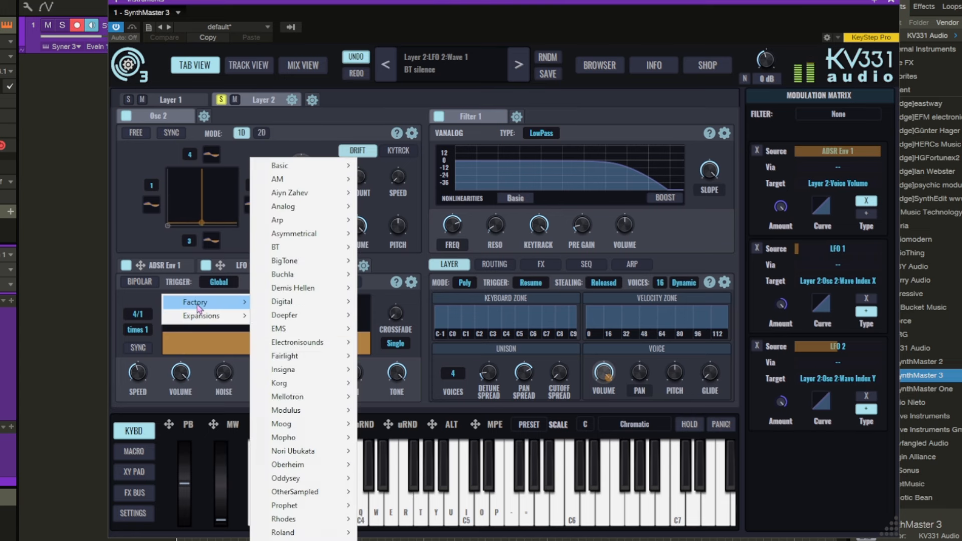
{"action": "mouse_move", "coordinate": [316, 303]}
{"action": "mouse_move", "coordinate": [394, 304]}
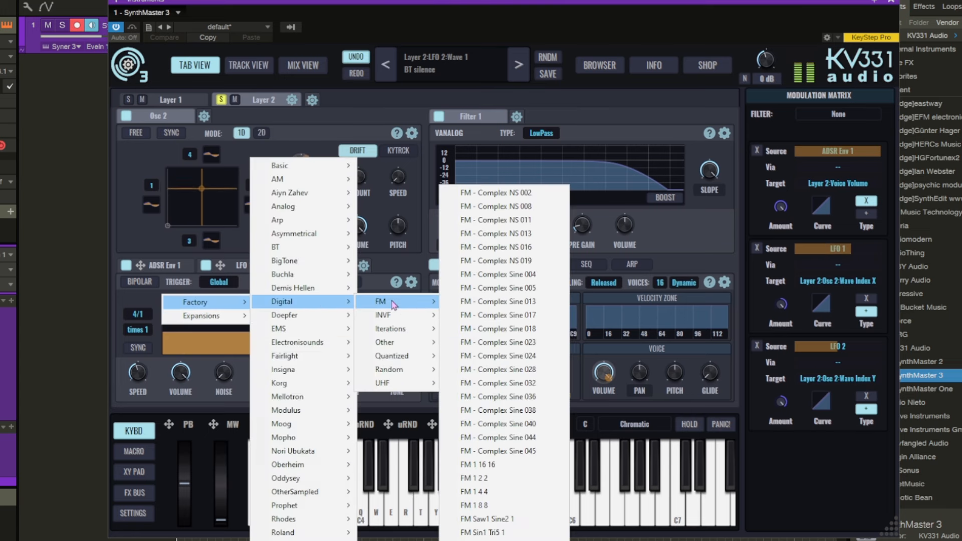
{"action": "left_click", "coordinate": [493, 247]}
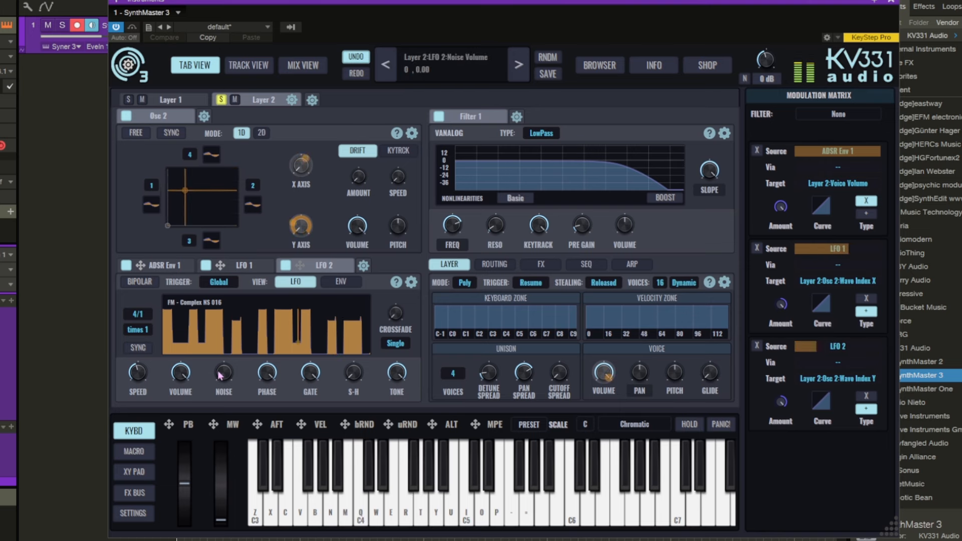
- Raise the noise amount of Layer 2's LFO 2 and lower its volume
{"action": "left_click_drag", "start_coordinate": [223, 375], "coordinate": [215, 349]}
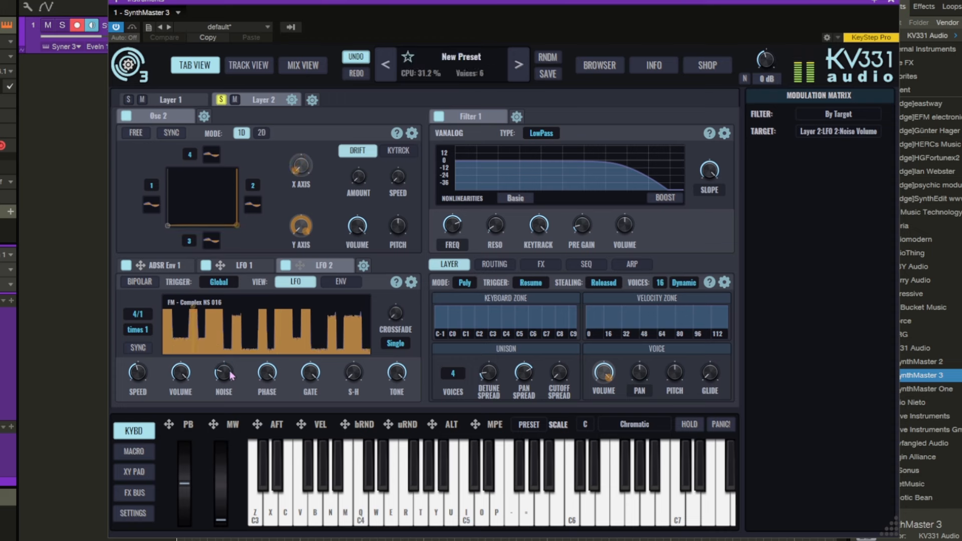
{"action": "left_click_drag", "start_coordinate": [182, 392], "coordinate": [193, 424]}
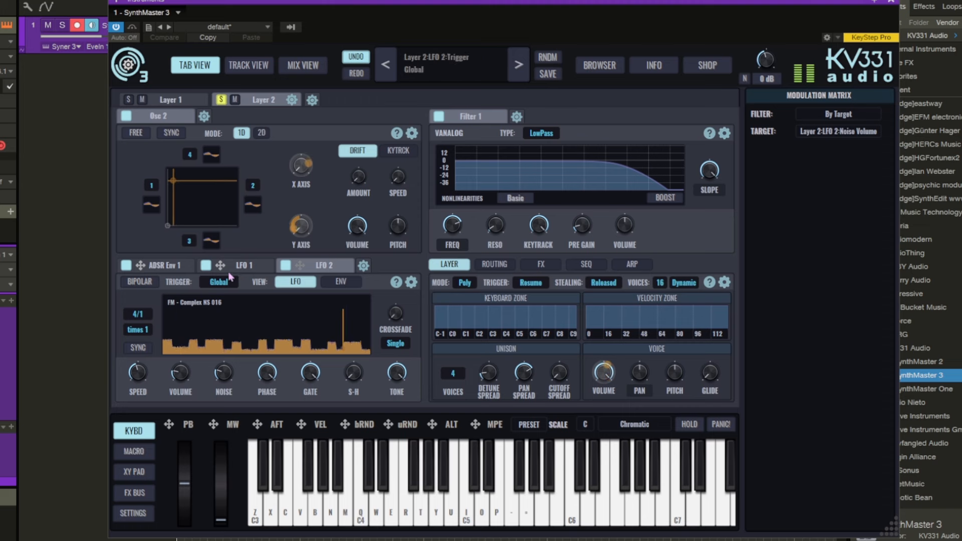
- Reshape the sine waveform of Layer 2's LFO 1 in the waveform editor into an irregular curve with a steep start and a second hump
{"action": "left_click", "coordinate": [244, 265]}
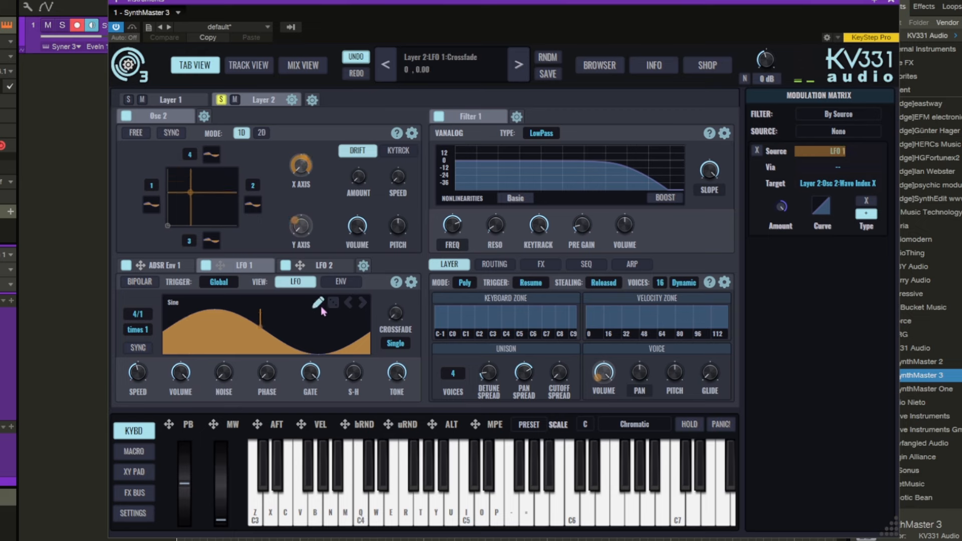
{"action": "left_click", "coordinate": [319, 305]}
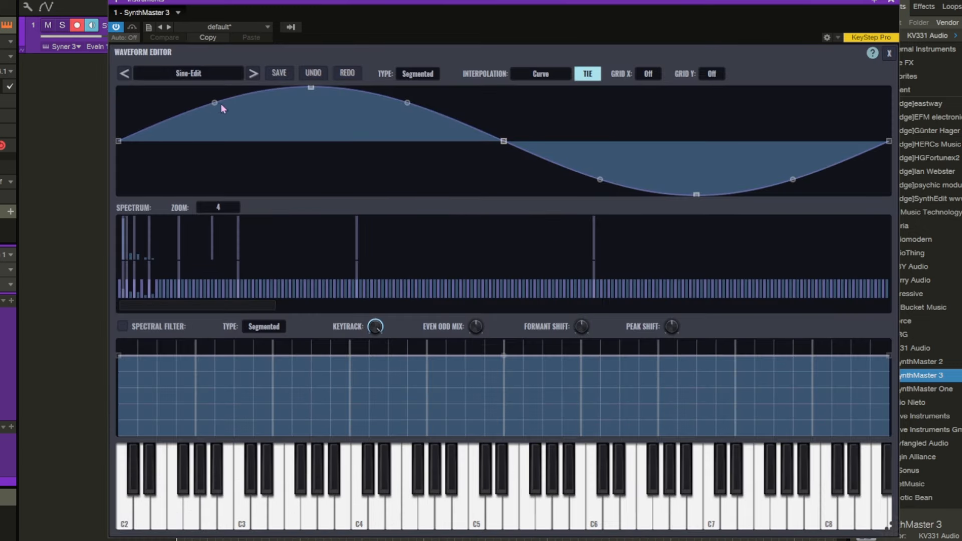
{"action": "left_click_drag", "start_coordinate": [214, 103], "coordinate": [215, 141]}
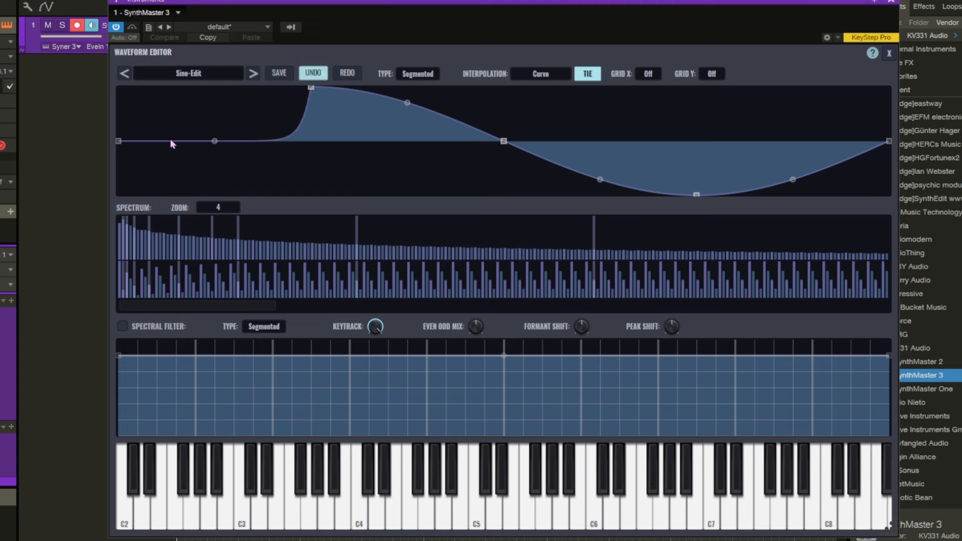
{"action": "left_click_drag", "start_coordinate": [169, 142], "coordinate": [159, 116]}
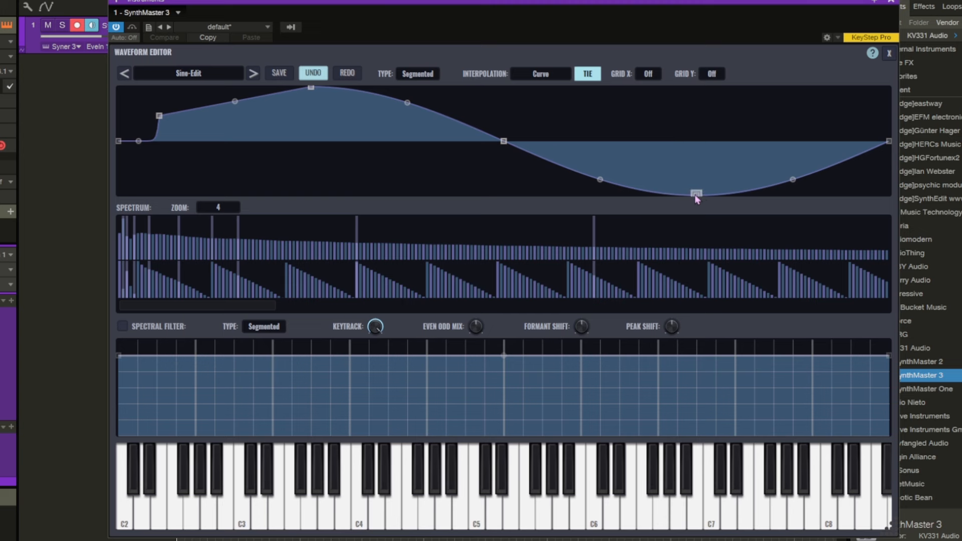
{"action": "left_click_drag", "start_coordinate": [697, 195], "coordinate": [755, 188]}
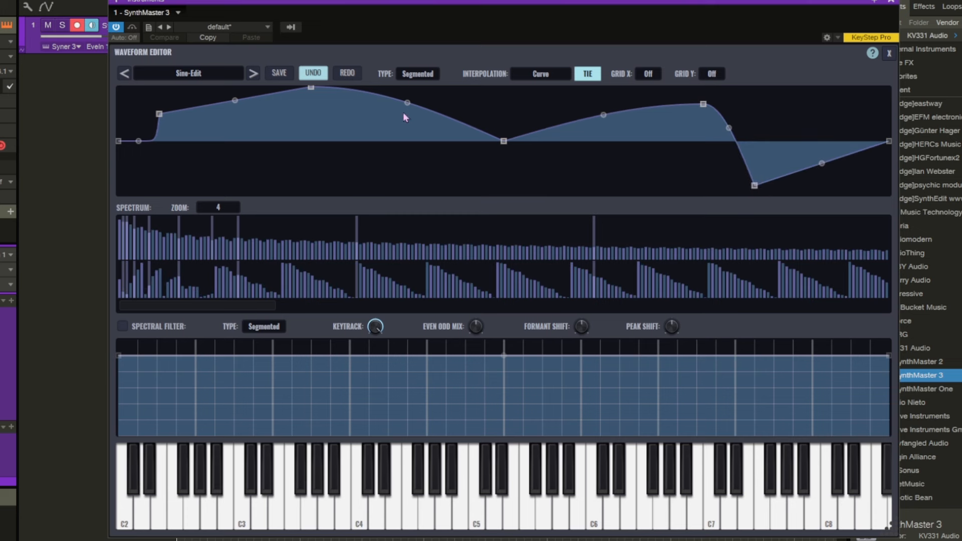
{"action": "left_click", "coordinate": [889, 54]}
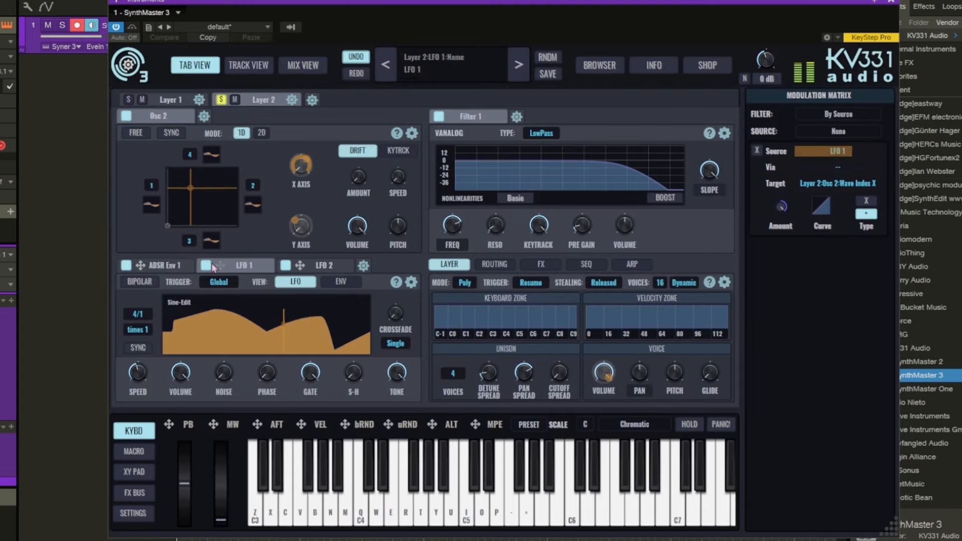
- Fine-tune the speed of Layer 2's LFO 2
{"action": "left_click", "coordinate": [293, 265]}
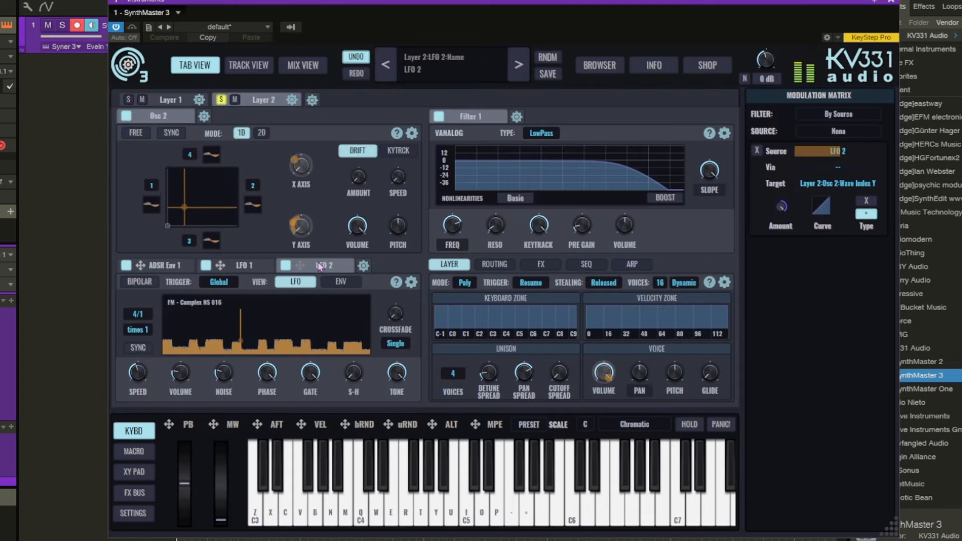
{"action": "left_click", "coordinate": [132, 379]}
{"action": "left_click_drag", "start_coordinate": [135, 397], "coordinate": [135, 395]}
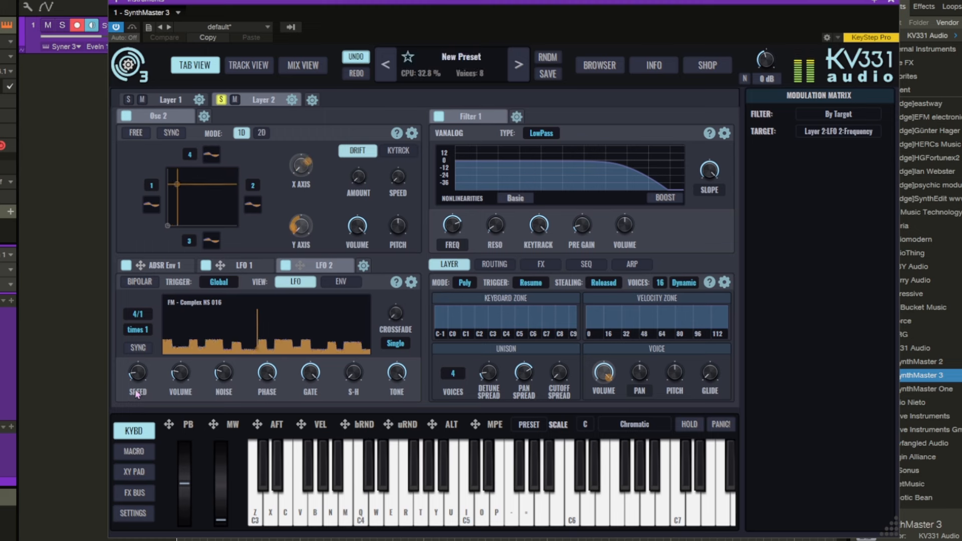
- Raise the base Y-axis position of Layer 2's Osc 2 and bring LFO 2 back into view
{"action": "left_click", "coordinate": [246, 266]}
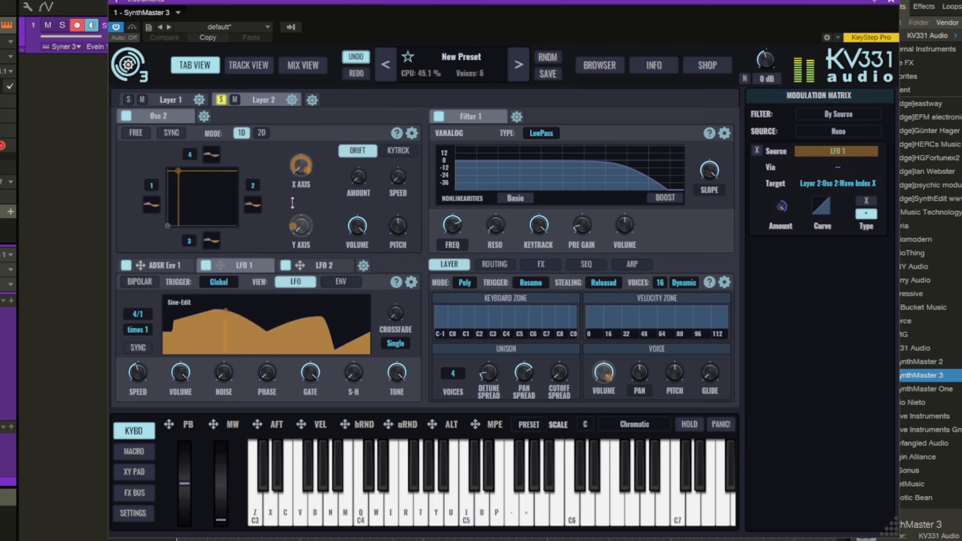
{"action": "left_click", "coordinate": [302, 219]}
{"action": "left_click_drag", "start_coordinate": [302, 219], "coordinate": [303, 201]}
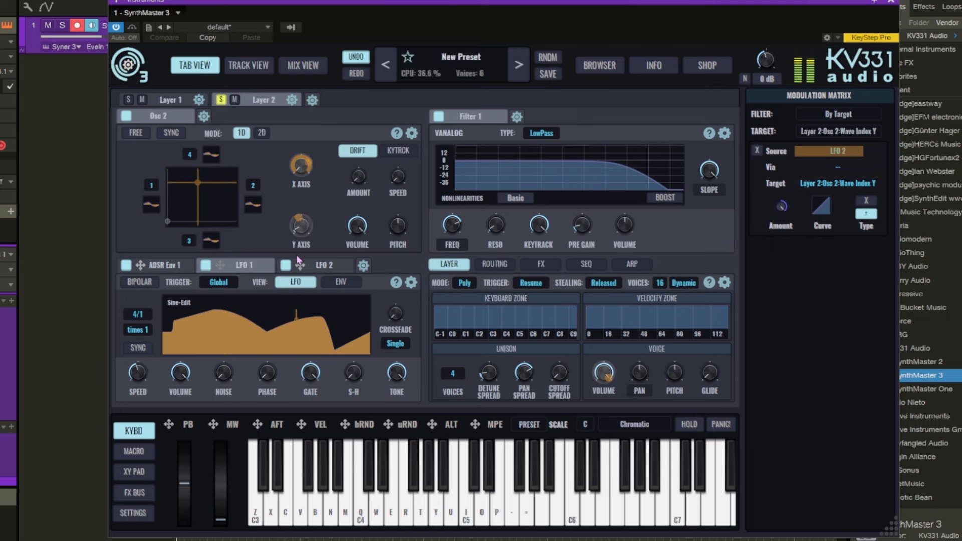
{"action": "left_click", "coordinate": [324, 266]}
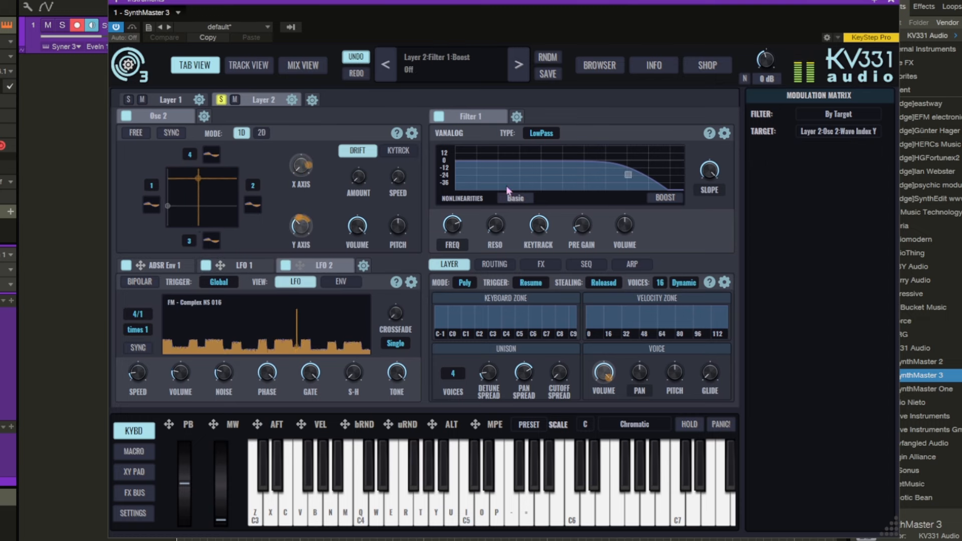
- Lower the cutoff frequency of Layer 2's Filter 1, add resonance and raise the filter volume
{"action": "left_click_drag", "start_coordinate": [452, 226], "coordinate": [491, 199]}
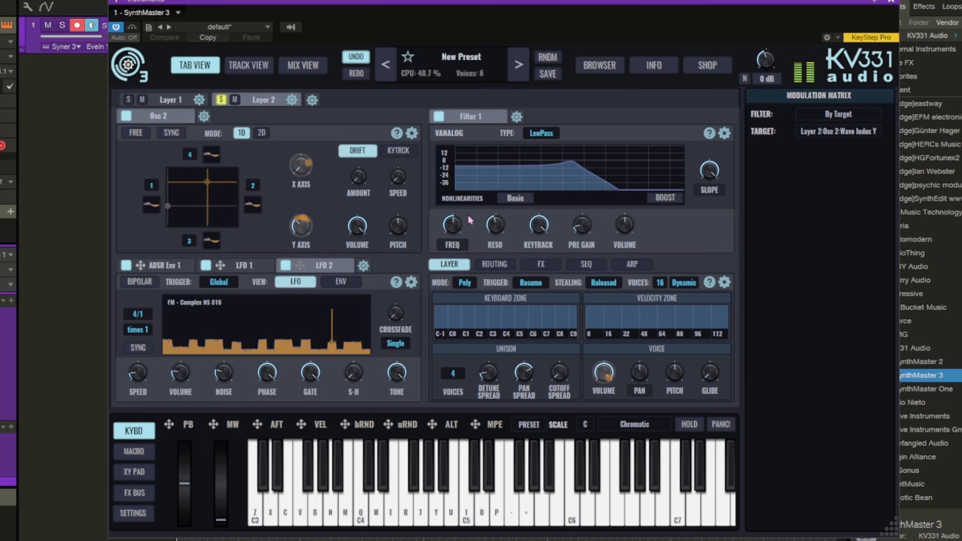
{"action": "mouse_move", "coordinate": [452, 226]}
{"action": "left_mouse_down"}
{"action": "mouse_move", "coordinate": [452, 241]}
{"action": "mouse_move", "coordinate": [453, 226]}
{"action": "left_mouse_up"}
{"action": "left_click_drag", "start_coordinate": [614, 232], "coordinate": [621, 219]}
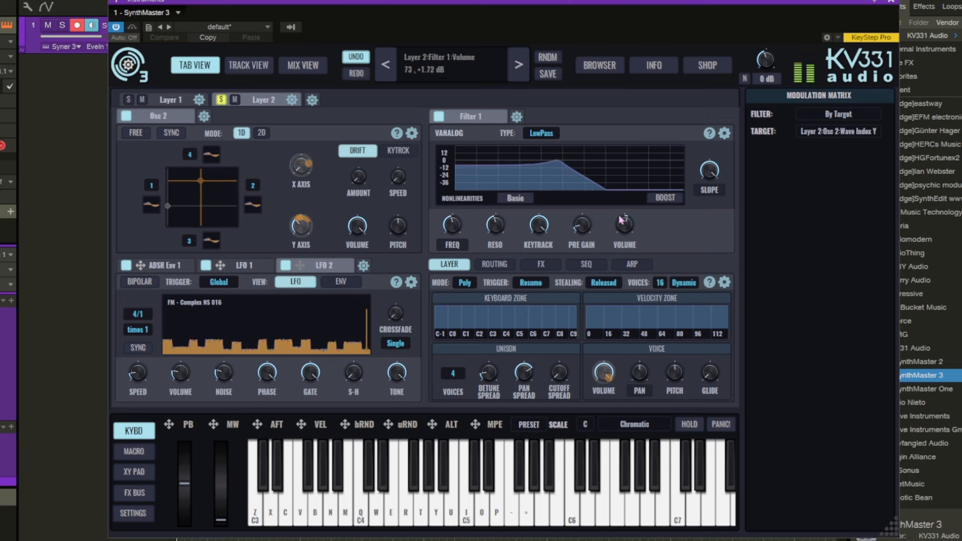
{"action": "left_click", "coordinate": [583, 225]}
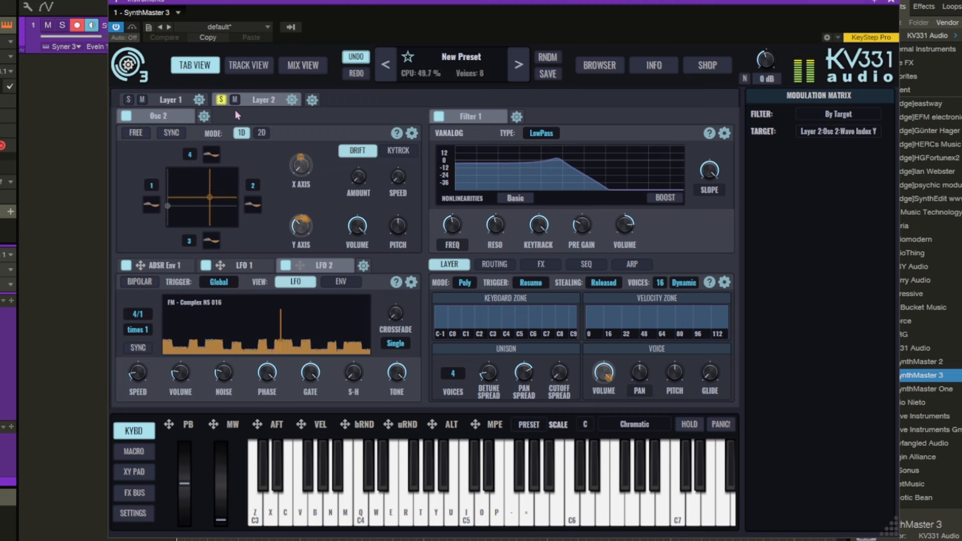
- Unsolo Layer 2 and lower the Osc 2 volume on both layers, setting Layer 1 to about 85
{"action": "left_click", "coordinate": [221, 100]}
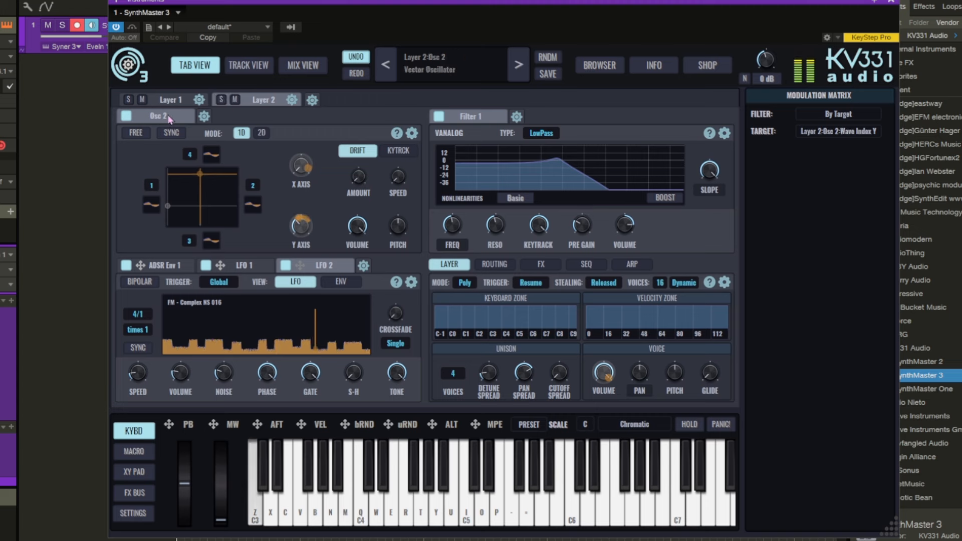
{"action": "left_click", "coordinate": [176, 101]}
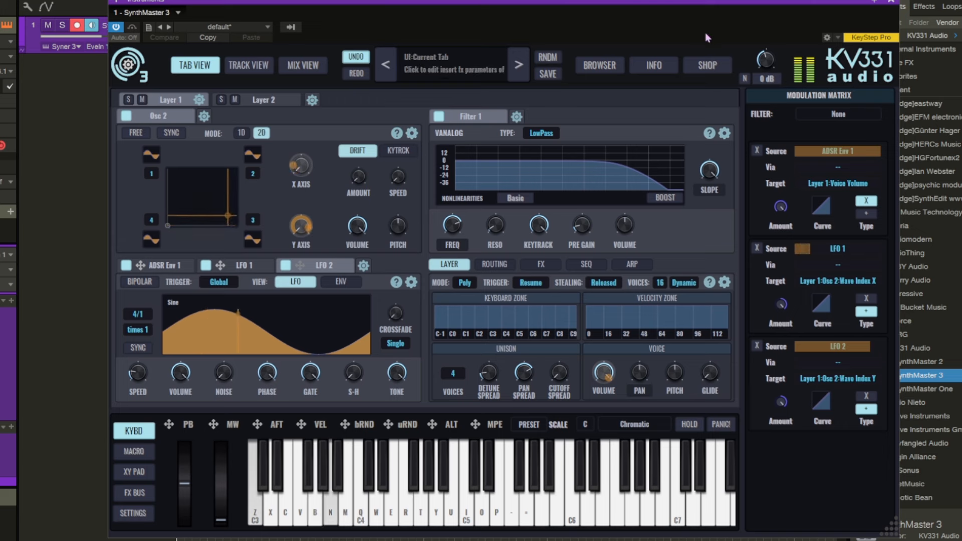
{"action": "left_click_drag", "start_coordinate": [357, 225], "coordinate": [353, 254]}
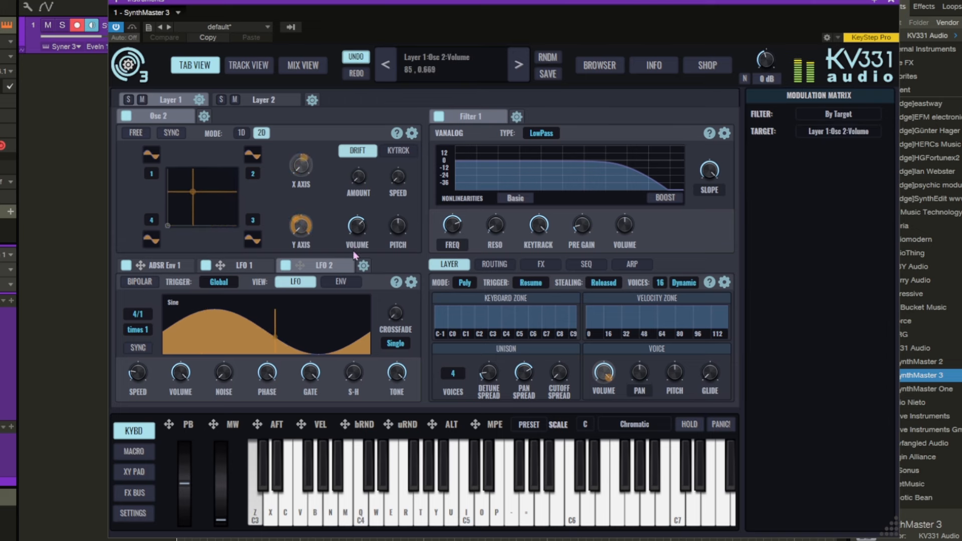
{"action": "left_click", "coordinate": [268, 100]}
{"action": "left_click", "coordinate": [357, 226]}
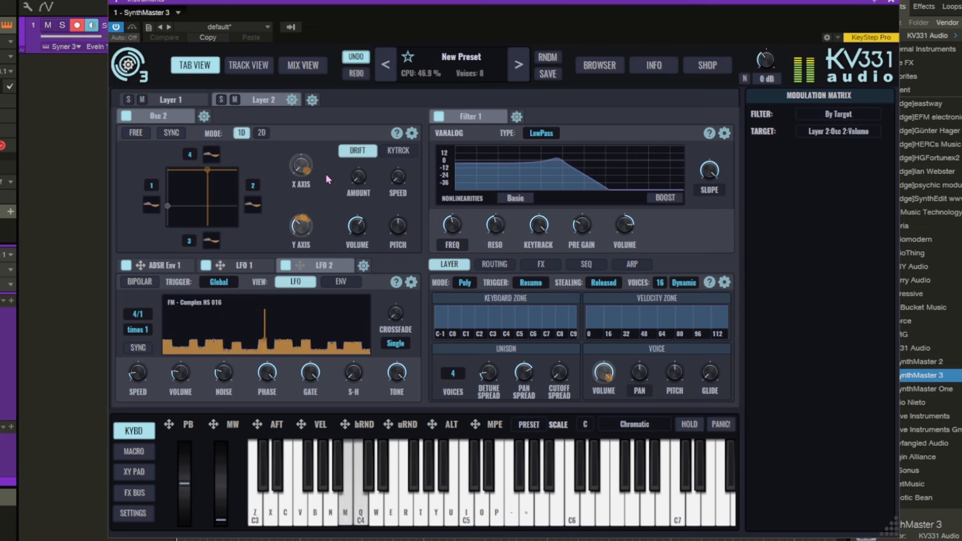
- Adjust Layer 1's unison detune spread, trying a wider setting of about 72 before bringing it back down
{"action": "left_click", "coordinate": [171, 100]}
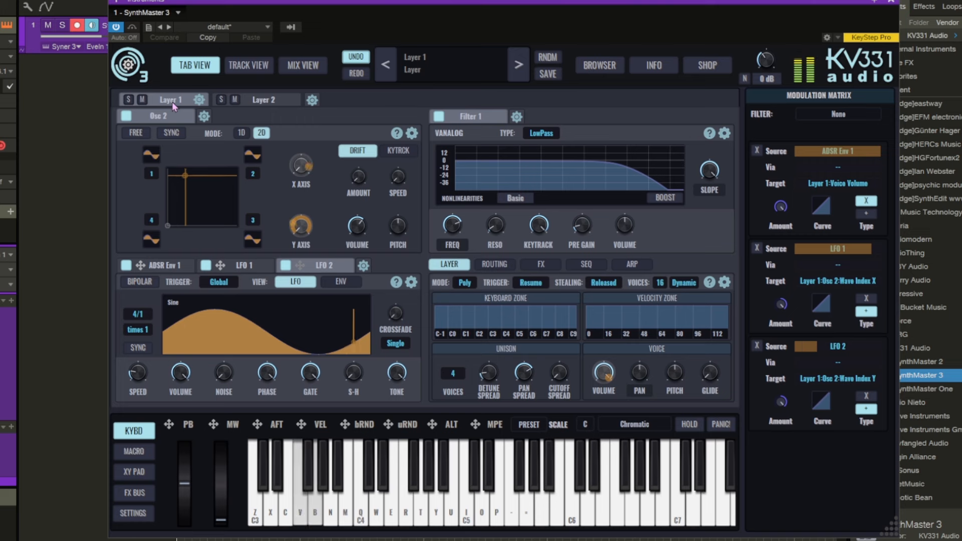
{"action": "left_click", "coordinate": [261, 103]}
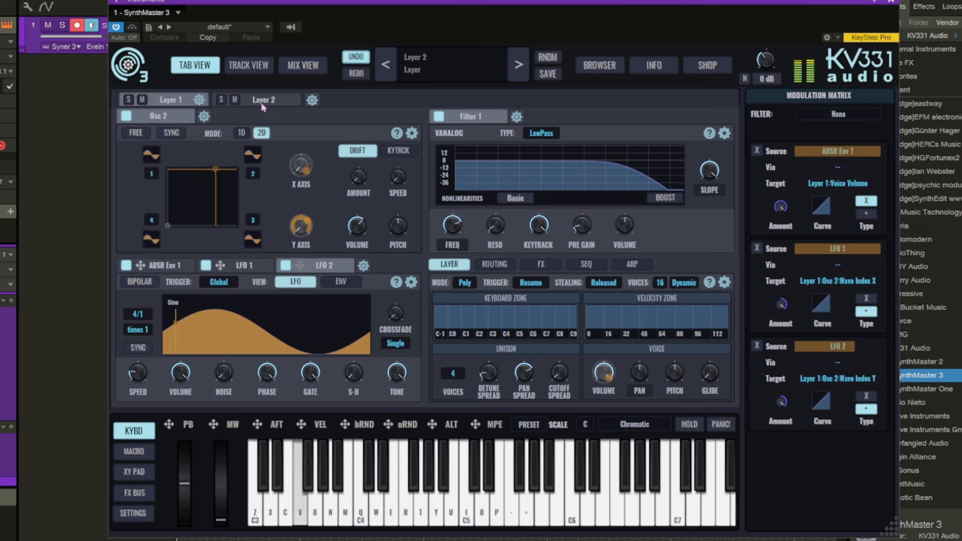
{"action": "left_click", "coordinate": [523, 365]}
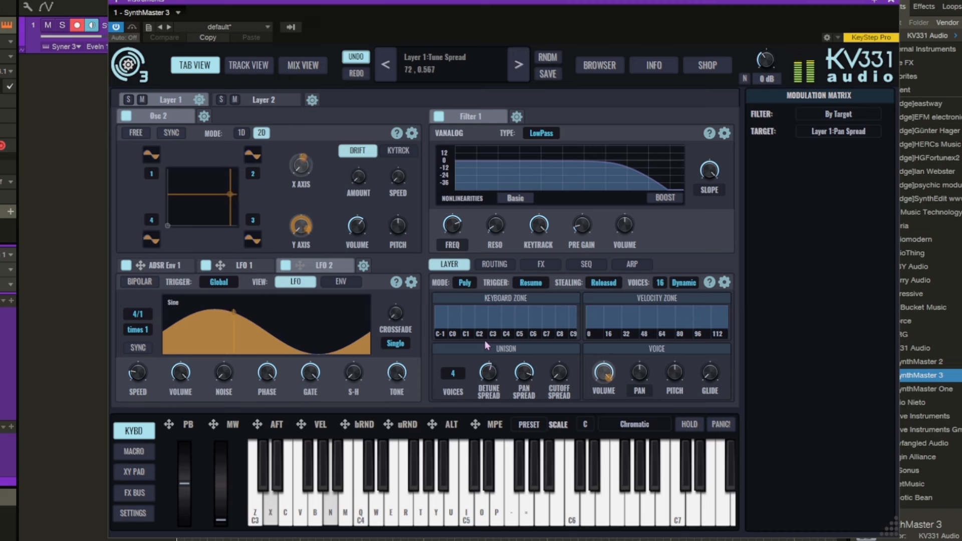
{"action": "left_click_drag", "start_coordinate": [480, 356], "coordinate": [477, 364]}
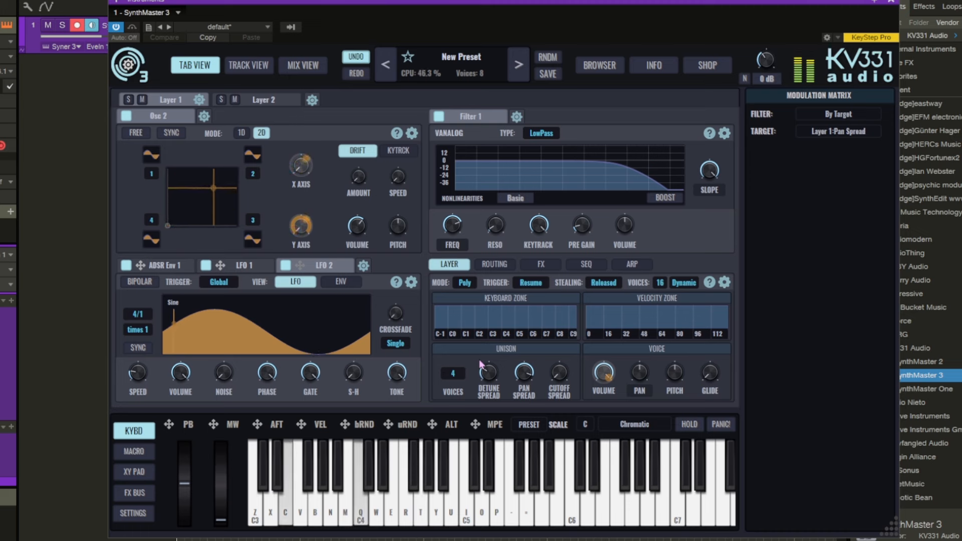
- Show the layer mixer with the FX buses and insert a Reverb in the first slot of FX Bus 1
{"action": "left_click", "coordinate": [264, 99]}
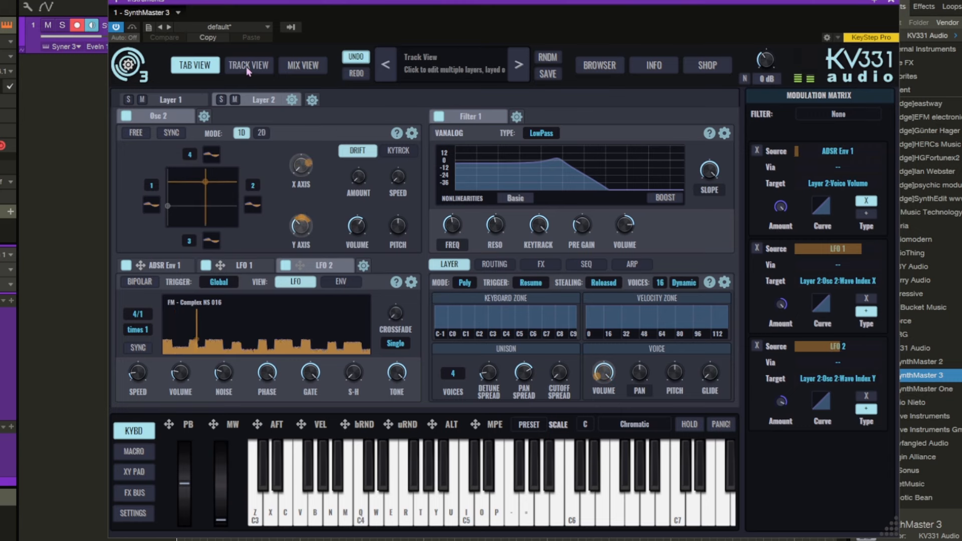
{"action": "left_click", "coordinate": [303, 65]}
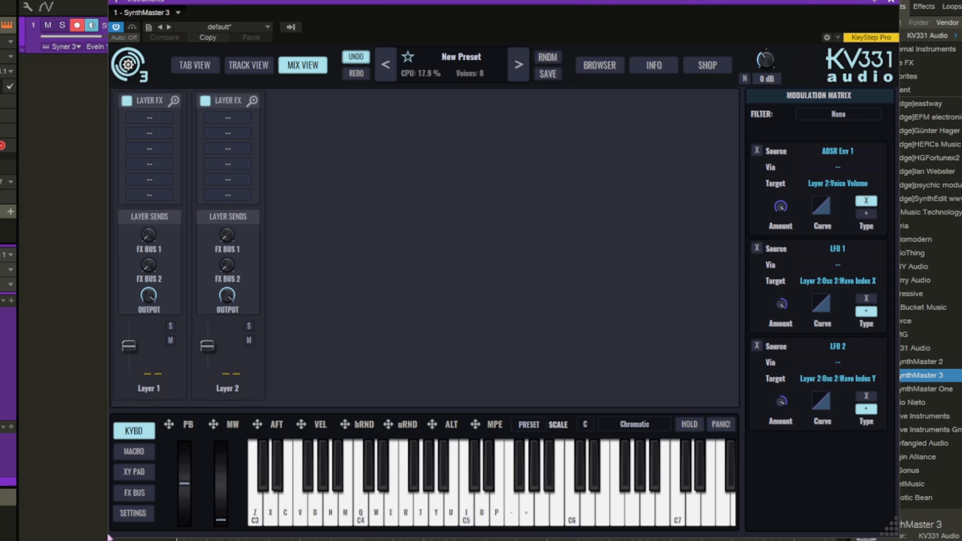
{"action": "left_click", "coordinate": [136, 494]}
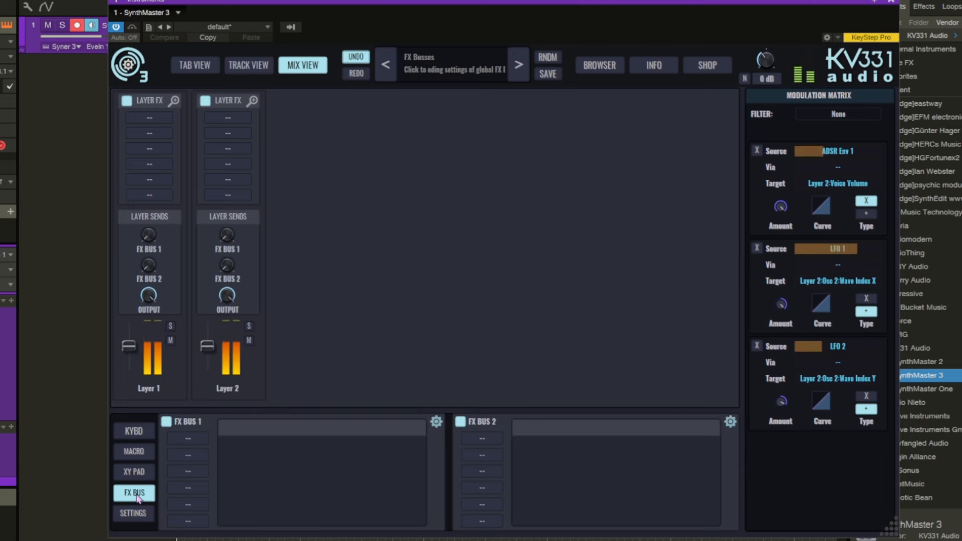
{"action": "left_click", "coordinate": [188, 438]}
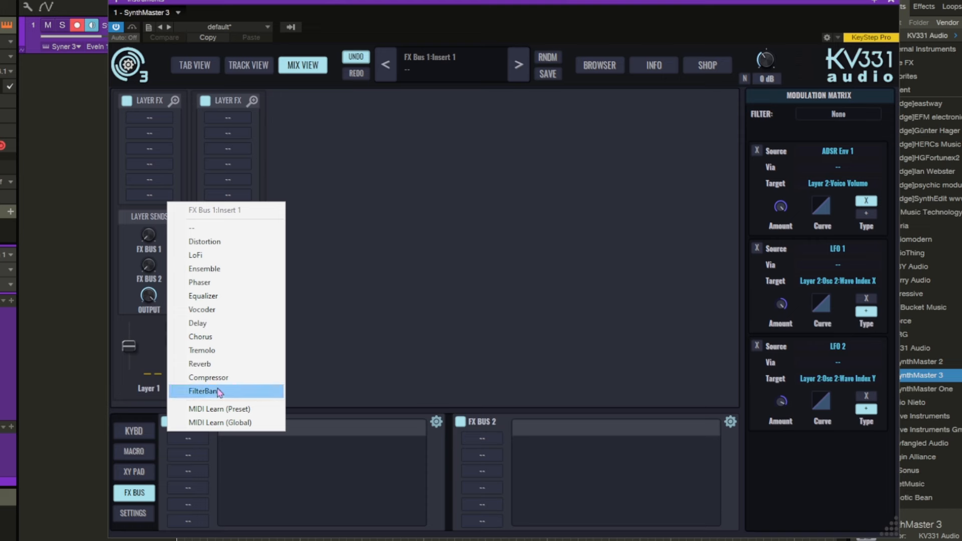
{"action": "left_click", "coordinate": [199, 364]}
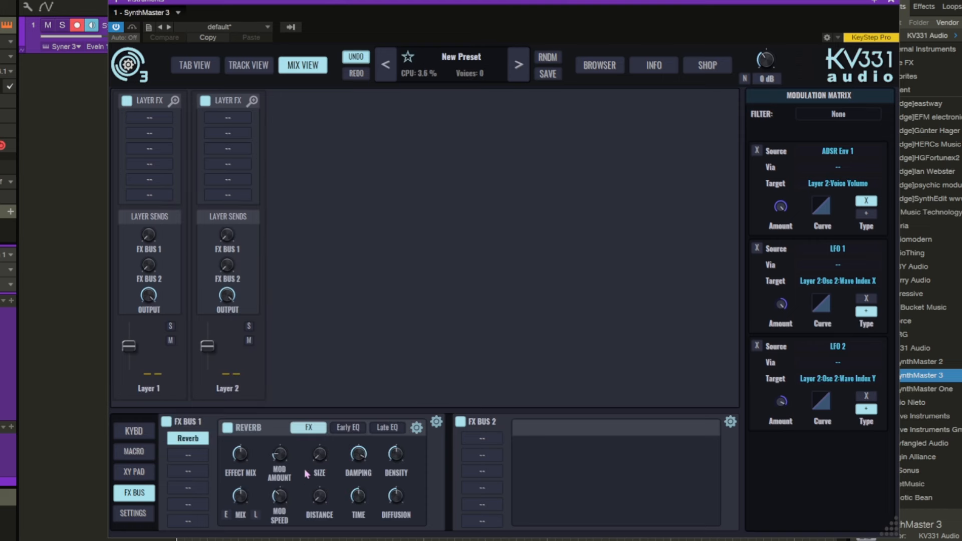
- Raise the FX Bus 1 sends of both Layer 1 and Layer 2 to feed the reverb
{"action": "left_click", "coordinate": [150, 243]}
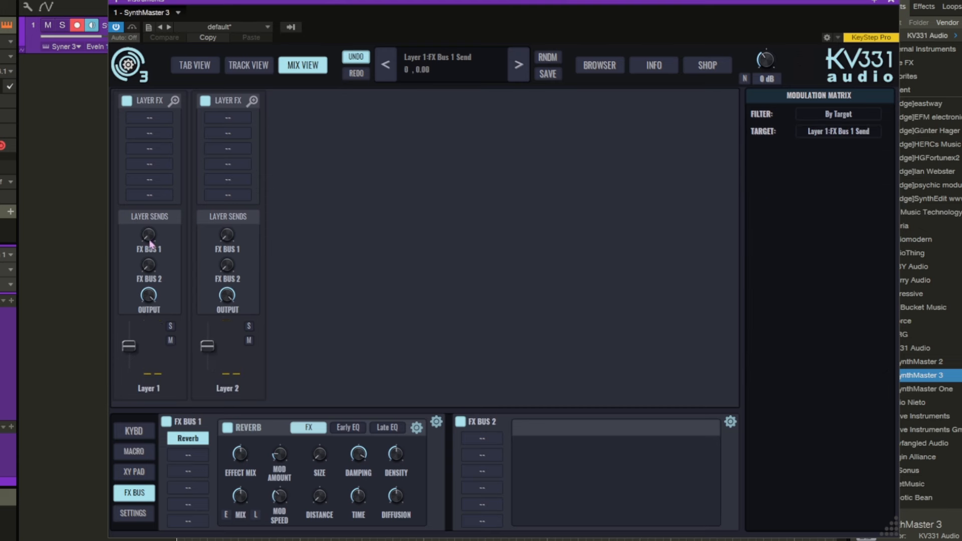
{"action": "left_click_drag", "start_coordinate": [150, 243], "coordinate": [148, 168]}
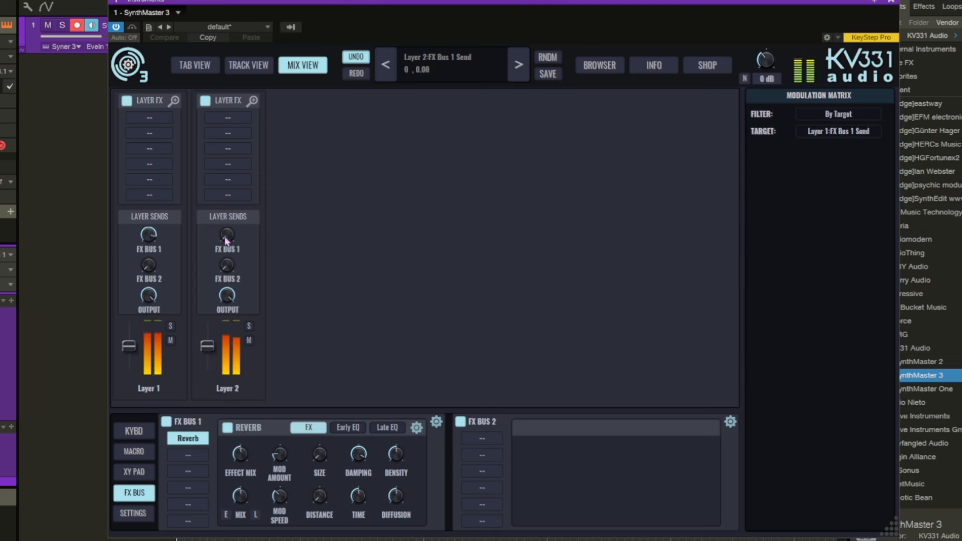
{"action": "left_click_drag", "start_coordinate": [227, 234], "coordinate": [223, 187]}
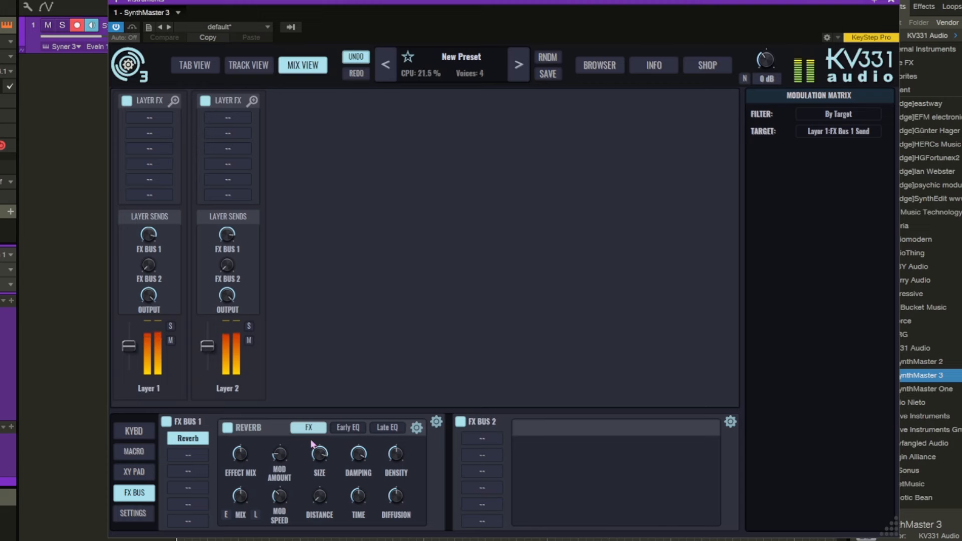
- Set the reverb time to about 7.2 s and density to about 111, and raise the size, diffusion, modulation amount and effect mix
{"action": "left_click_drag", "start_coordinate": [355, 498], "coordinate": [354, 465]}
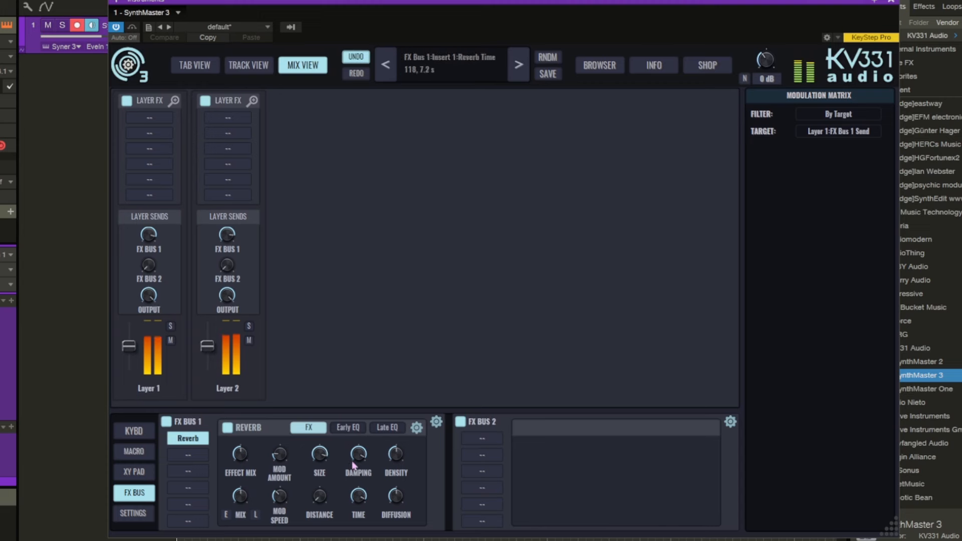
{"action": "left_click_drag", "start_coordinate": [241, 440], "coordinate": [241, 433]}
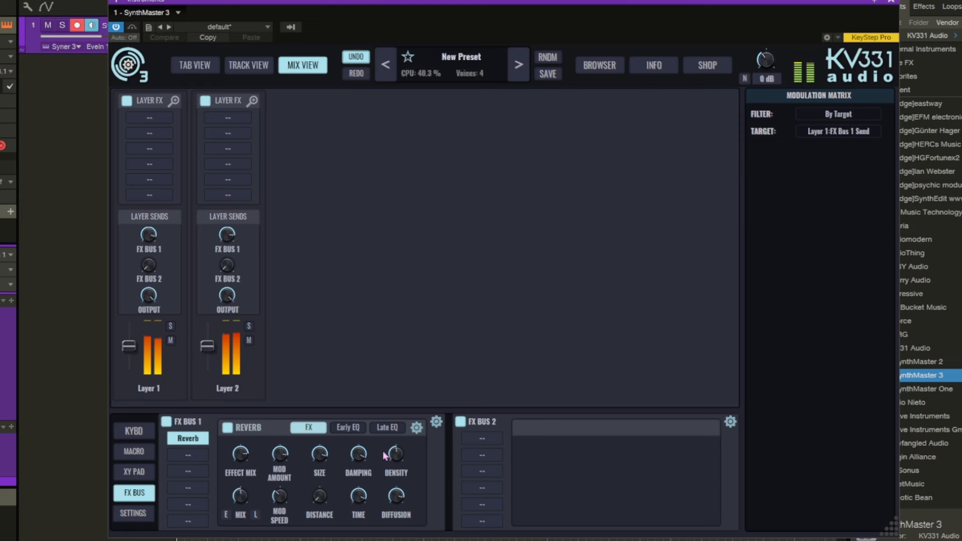
{"action": "left_click_drag", "start_coordinate": [392, 443], "coordinate": [389, 433]}
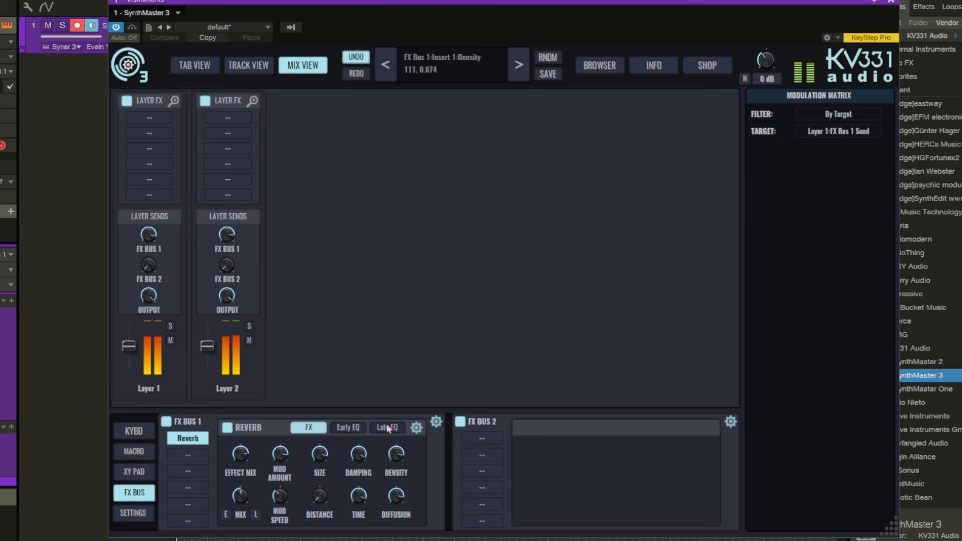
- Lower both layers' FX Bus 1 sends and restore them to compare the dry and reverberated sound
{"action": "left_click_drag", "start_coordinate": [226, 288], "coordinate": [225, 323]}
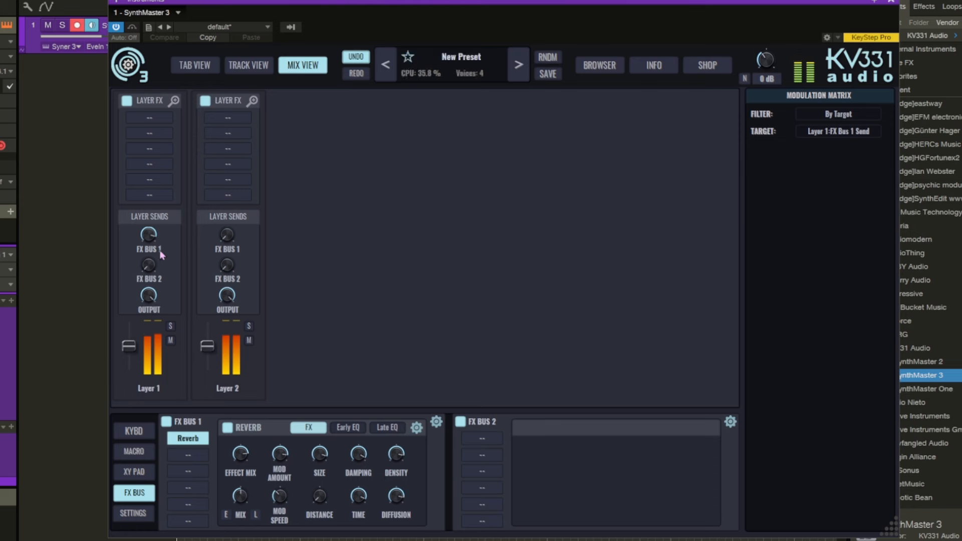
{"action": "left_click_drag", "start_coordinate": [150, 235], "coordinate": [179, 322]}
{"action": "left_click_drag", "start_coordinate": [148, 235], "coordinate": [150, 173]}
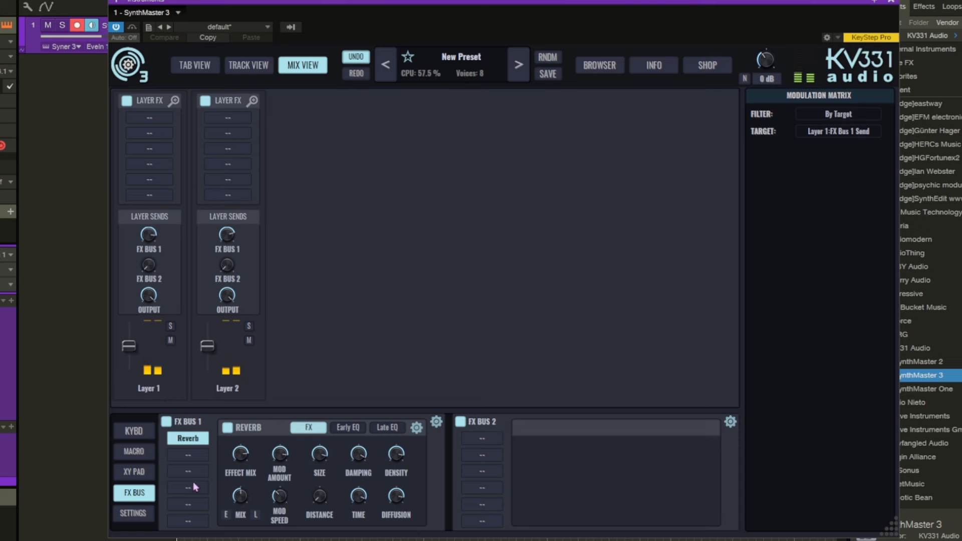
- Insert a Delay in the first slot of FX Bus 2 and raise Layer 2's FX Bus 2 send to feed it
{"action": "left_click", "coordinate": [482, 440]}
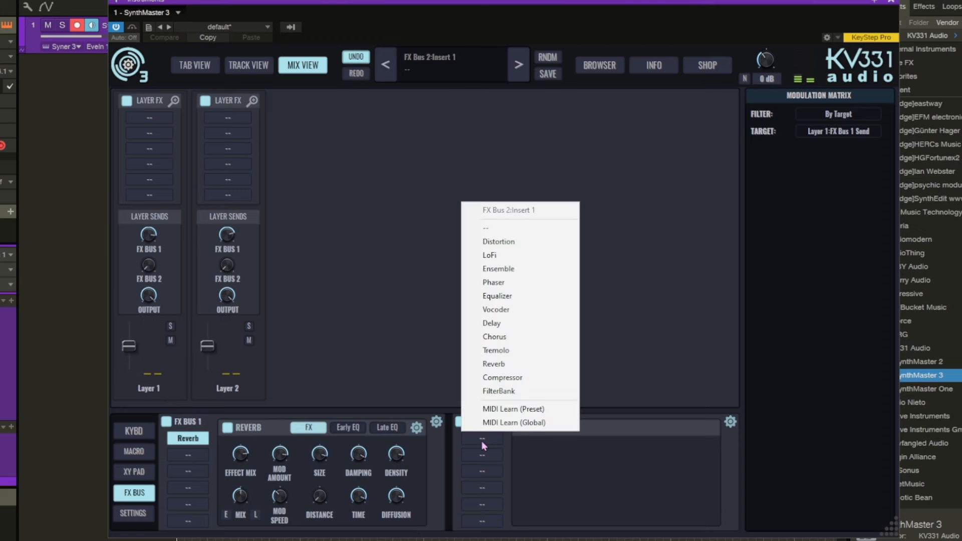
{"action": "left_click", "coordinate": [494, 323]}
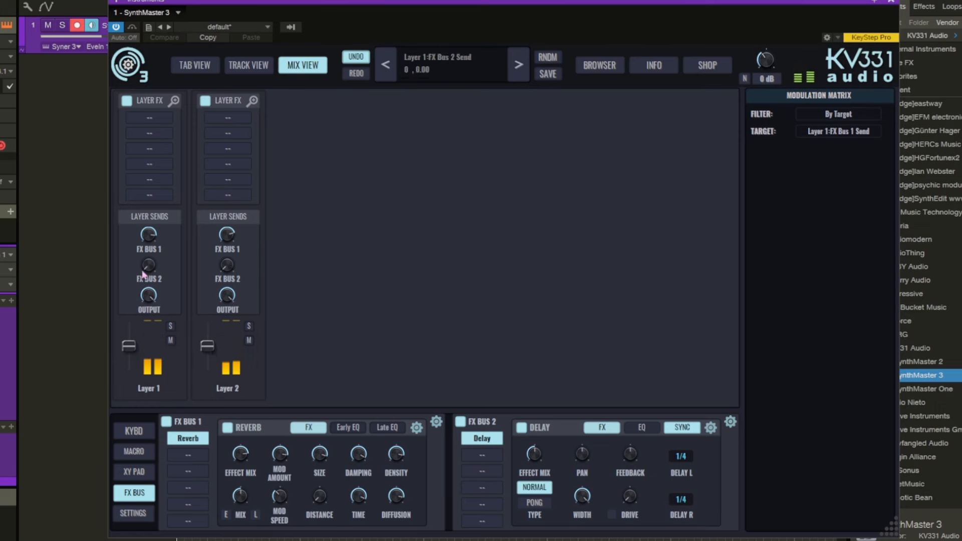
{"action": "left_click_drag", "start_coordinate": [224, 271], "coordinate": [211, 216]}
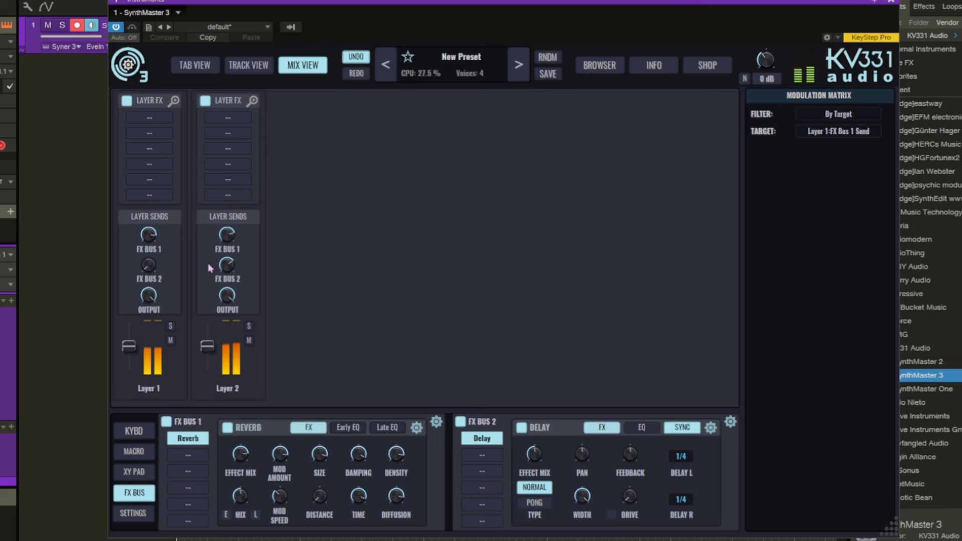
{"action": "left_click_drag", "start_coordinate": [227, 266], "coordinate": [226, 250]}
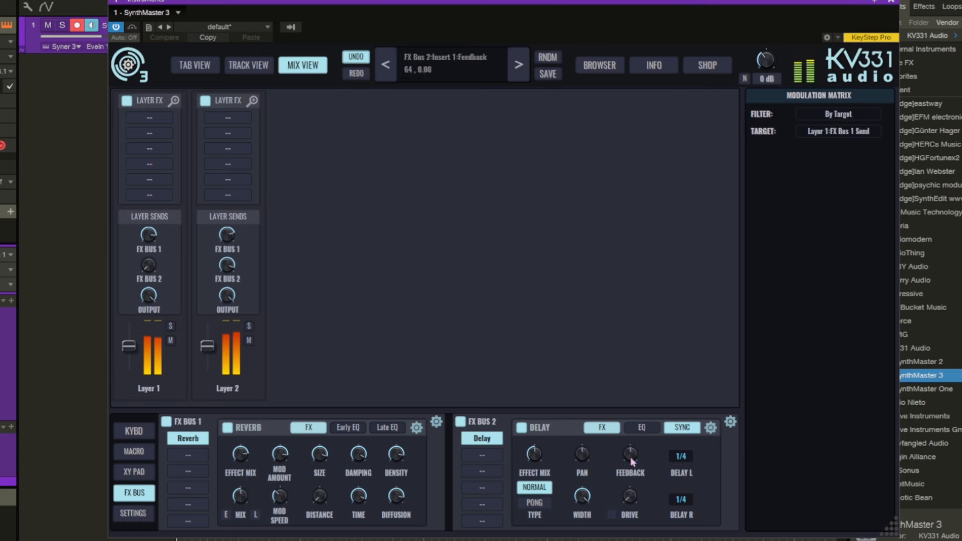
- Raise the delay's feedback, set its drive to about +6.93 dB and change its type to Pong
{"action": "left_click_drag", "start_coordinate": [630, 456], "coordinate": [625, 442]}
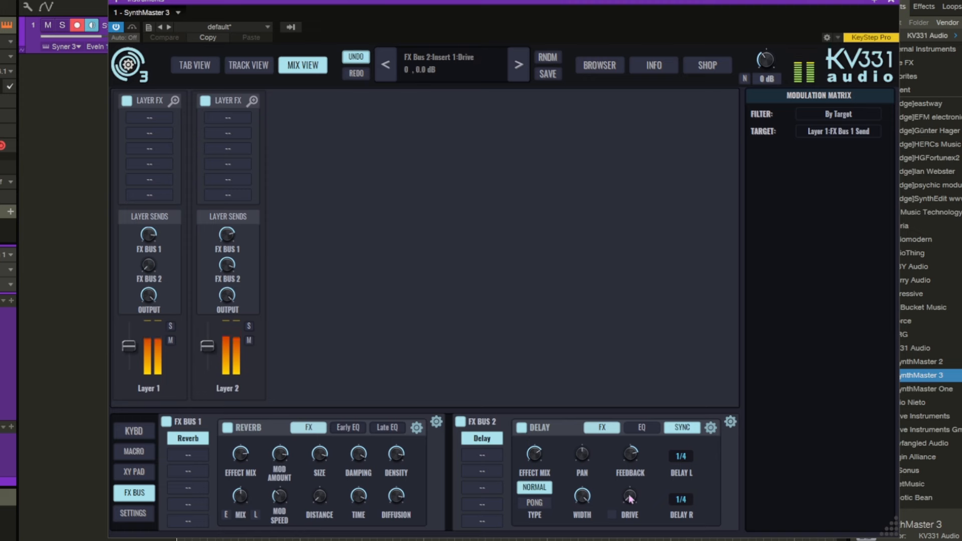
{"action": "left_click_drag", "start_coordinate": [630, 502], "coordinate": [628, 495]}
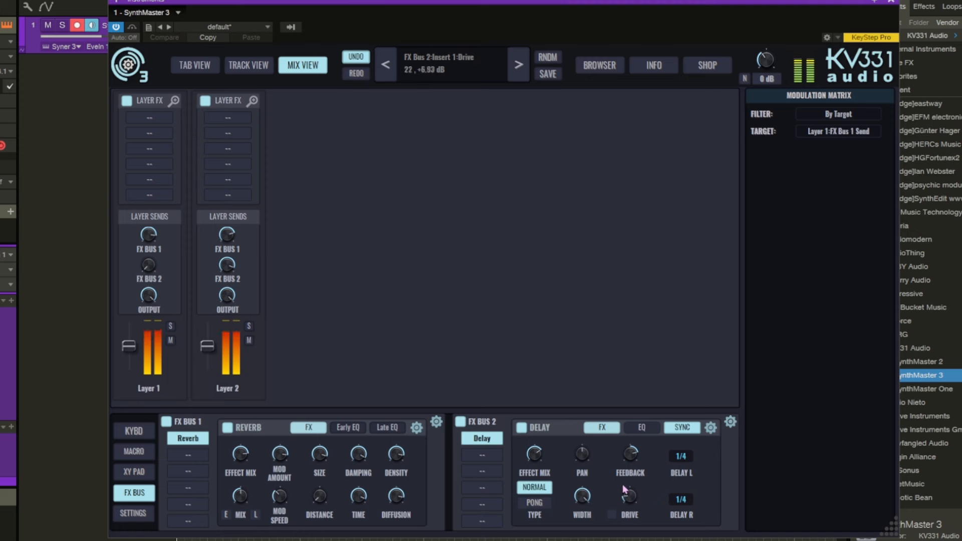
{"action": "left_click", "coordinate": [534, 502]}
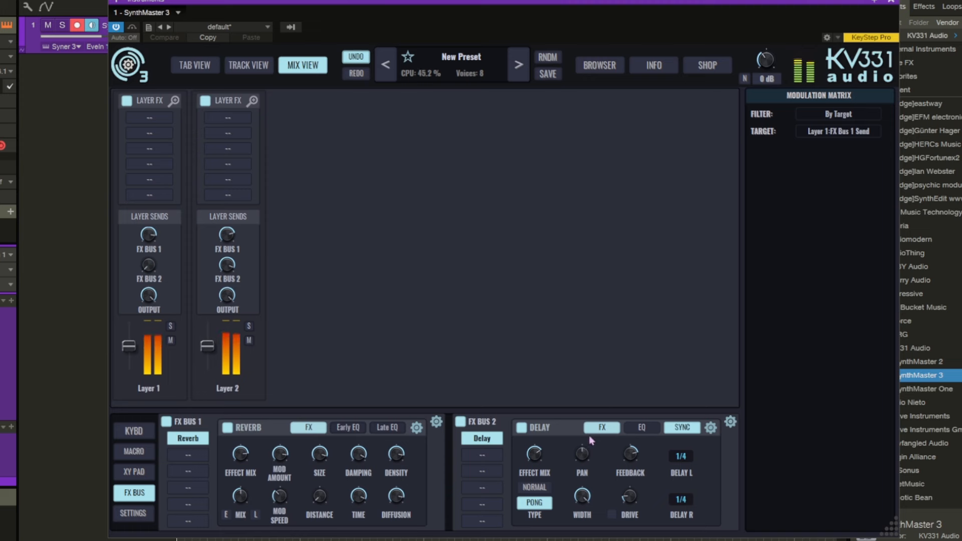
- Set the synced delay times to 1/8 dotted for the right channel and 1/4 dotted for the left, and adjust the delay's effect mix
{"action": "left_click", "coordinate": [680, 499]}
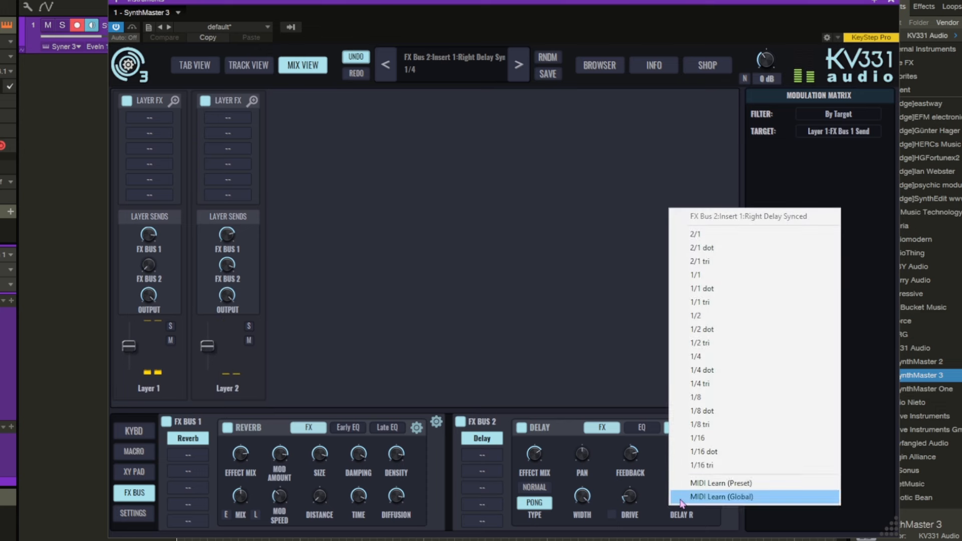
{"action": "left_click", "coordinate": [704, 411]}
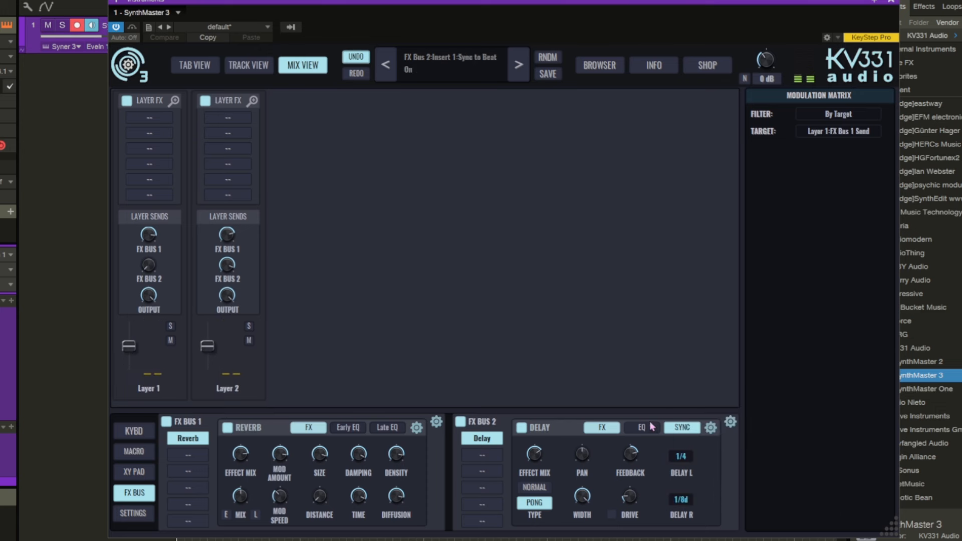
{"action": "left_click", "coordinate": [681, 458]}
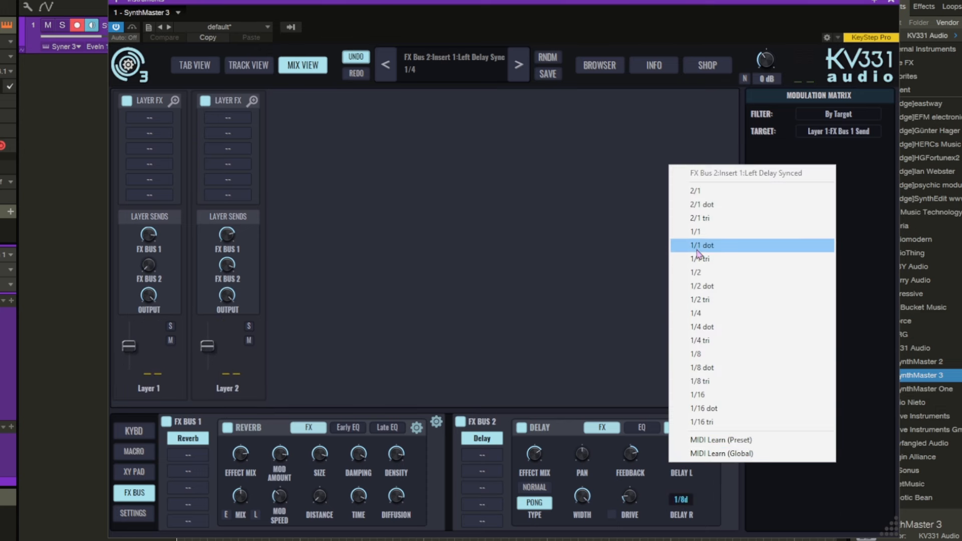
{"action": "left_click", "coordinate": [705, 327]}
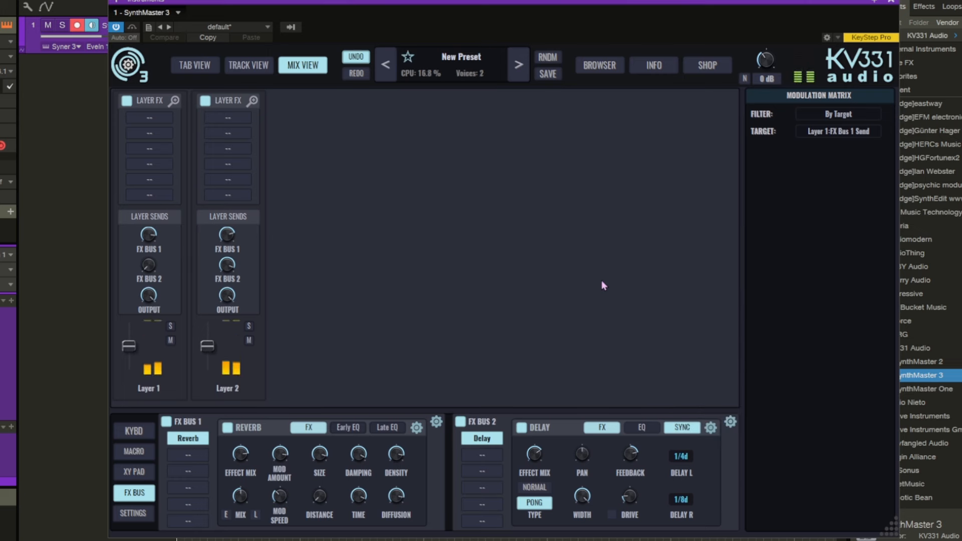
{"action": "mouse_move", "coordinate": [535, 455]}
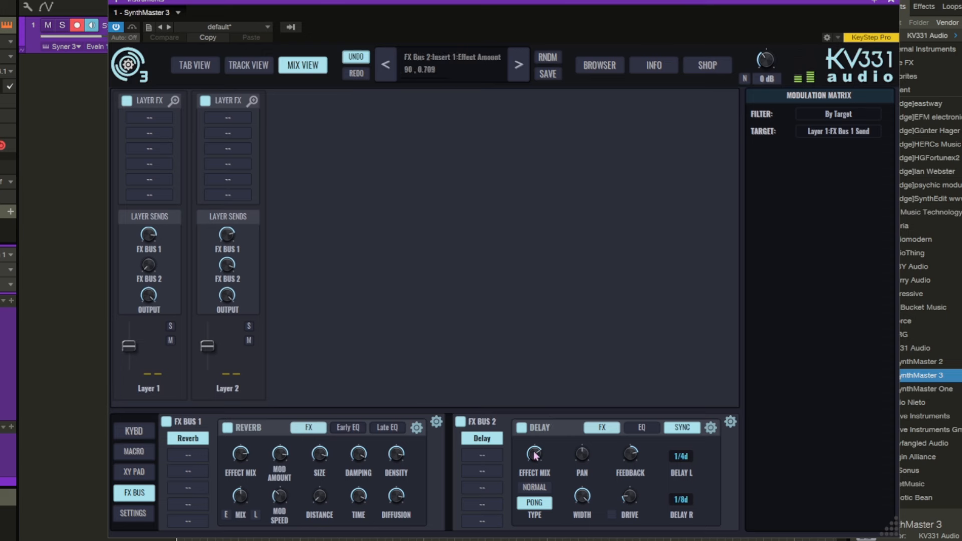
{"action": "left_click_drag", "start_coordinate": [533, 455], "coordinate": [531, 448]}
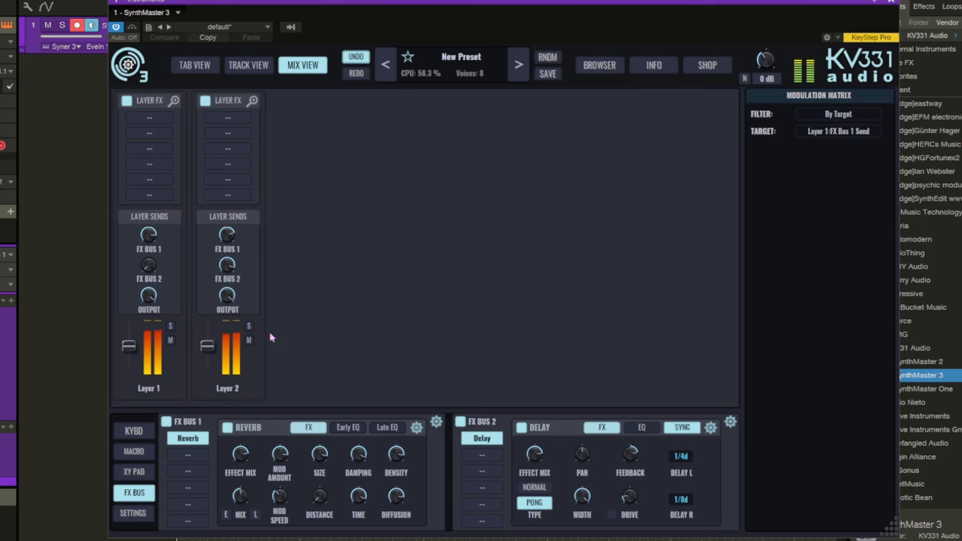
- Add a new Comb Filter to Layer 2 alongside the existing low-pass filter
{"action": "left_click", "coordinate": [195, 65]}
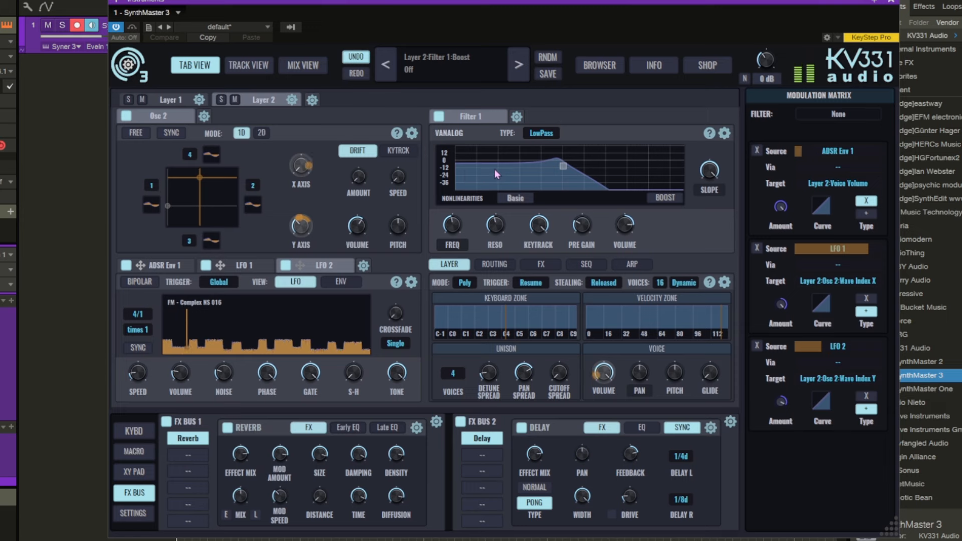
{"action": "left_click", "coordinate": [516, 117]}
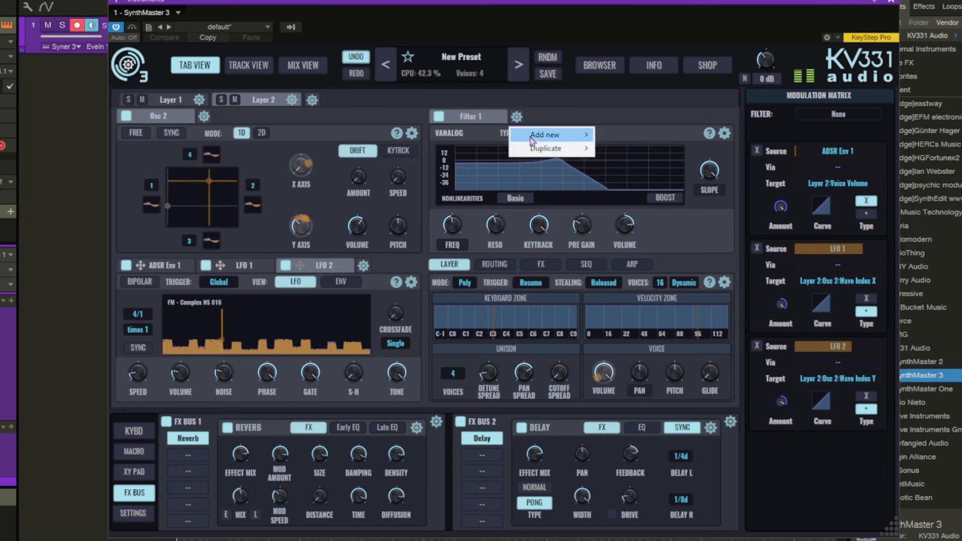
{"action": "mouse_move", "coordinate": [544, 136]}
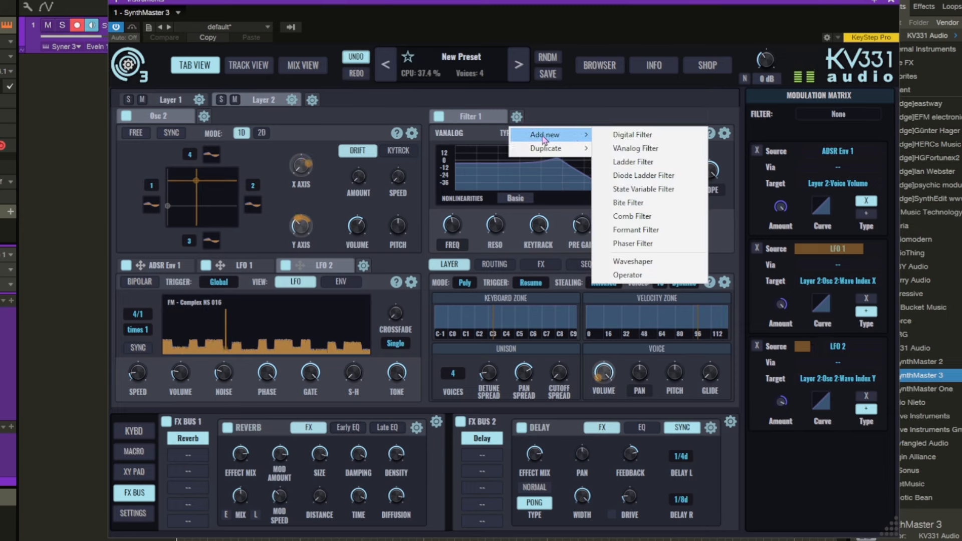
{"action": "left_click", "coordinate": [634, 219]}
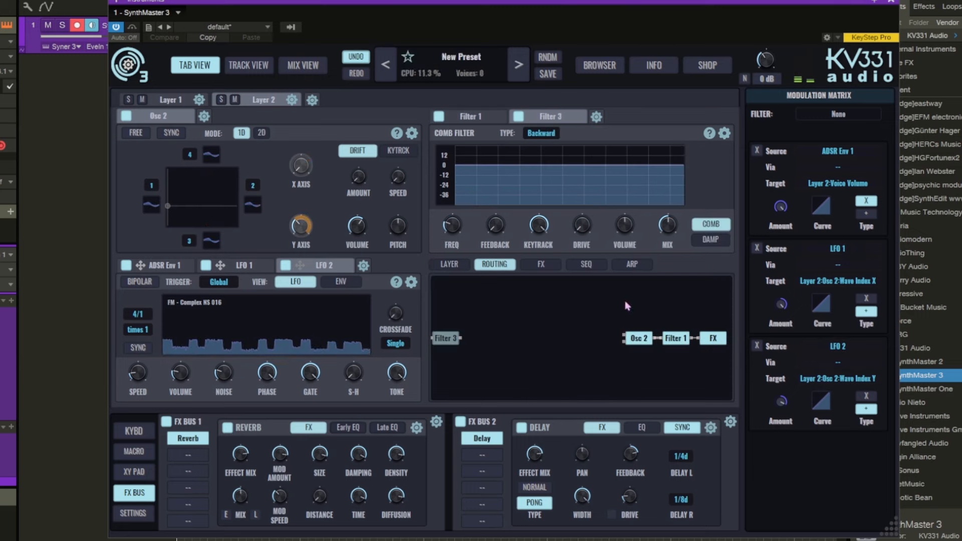
- Spread out Osc 2 and Filter 1 in Layer 2's routing and insert the comb filter between Filter 1 and FX
{"action": "left_click_drag", "start_coordinate": [636, 339], "coordinate": [532, 337]}
{"action": "left_click", "coordinate": [672, 340]}
{"action": "left_click_drag", "start_coordinate": [673, 340], "coordinate": [610, 340]}
{"action": "left_click", "coordinate": [446, 339]}
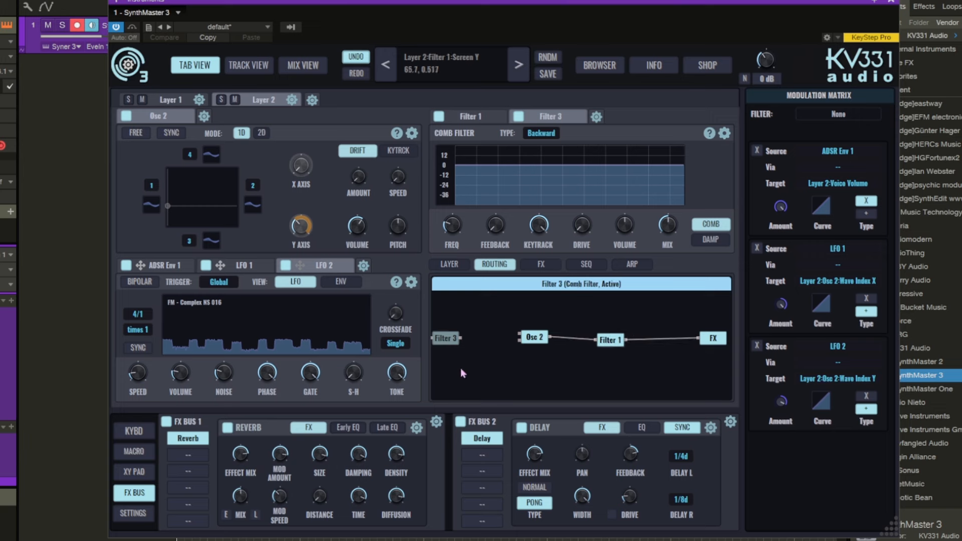
{"action": "left_click_drag", "start_coordinate": [446, 338], "coordinate": [662, 339]}
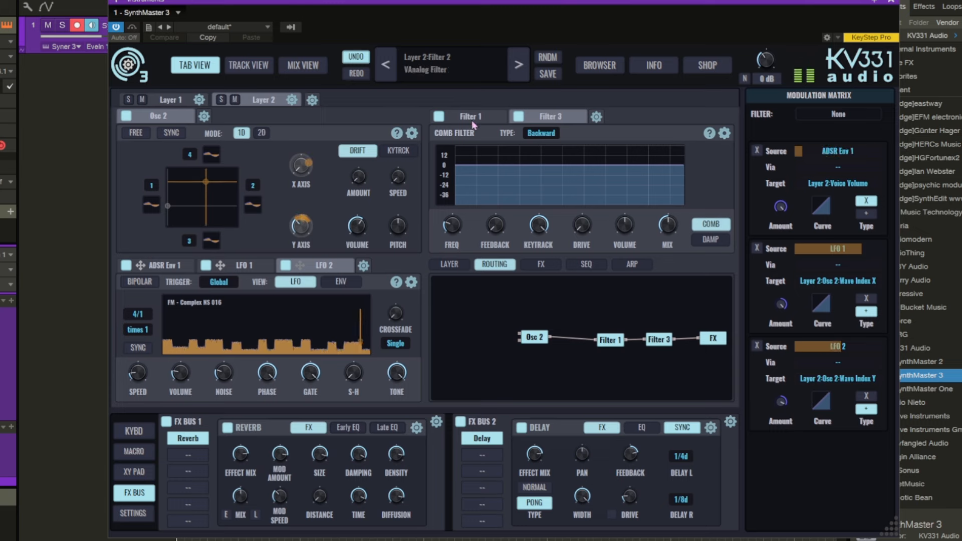
- With Filter 1 temporarily bypassed, raise the comb filter's feedback, lower its frequency slightly and set its drive to about 15
{"action": "left_click", "coordinate": [439, 117]}
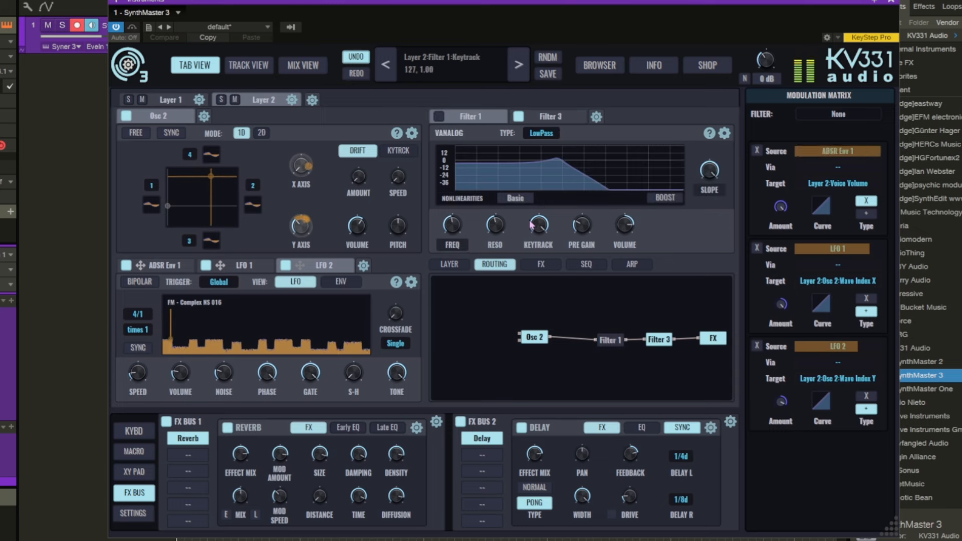
{"action": "left_click", "coordinate": [548, 117]}
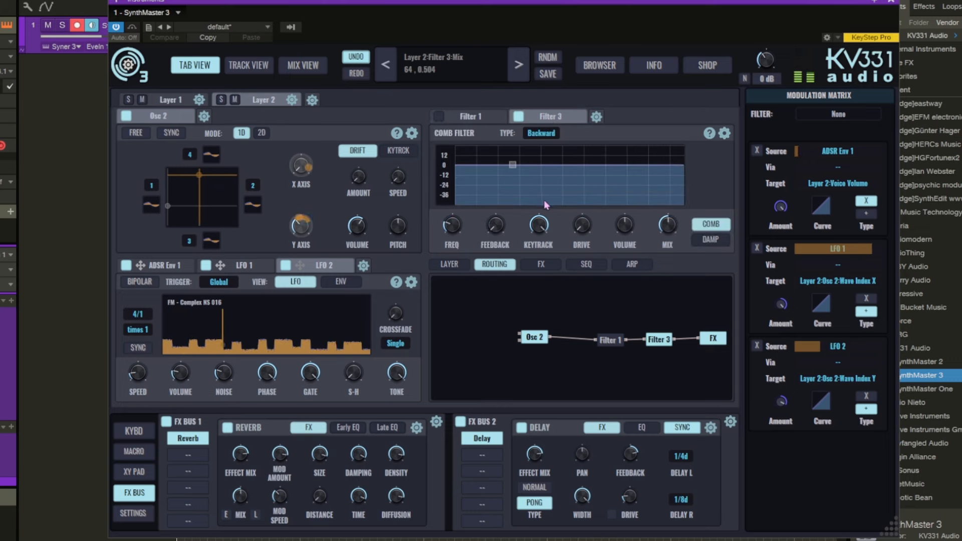
{"action": "left_click_drag", "start_coordinate": [495, 224], "coordinate": [499, 163]}
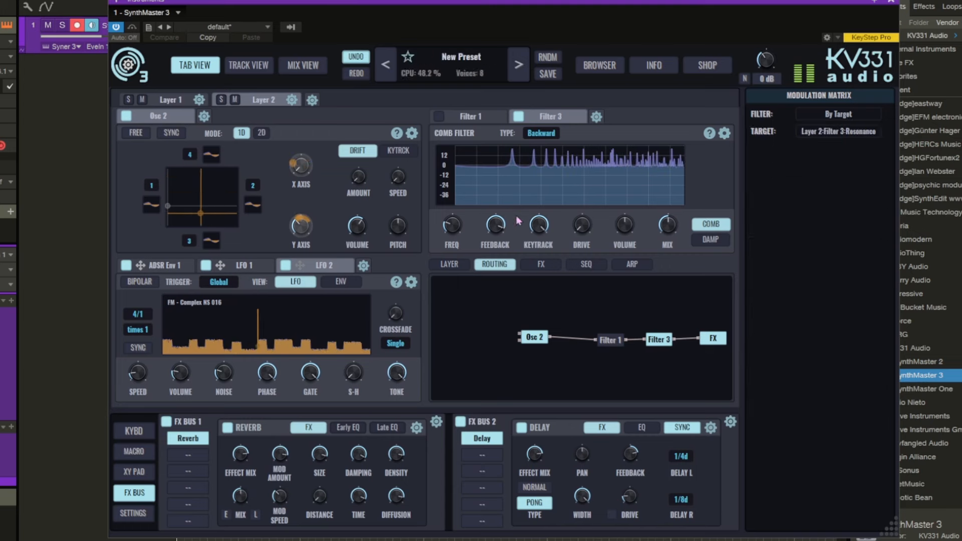
{"action": "mouse_move", "coordinate": [452, 224]}
{"action": "left_mouse_down"}
{"action": "mouse_move", "coordinate": [451, 206]}
{"action": "mouse_move", "coordinate": [452, 229]}
{"action": "left_mouse_up"}
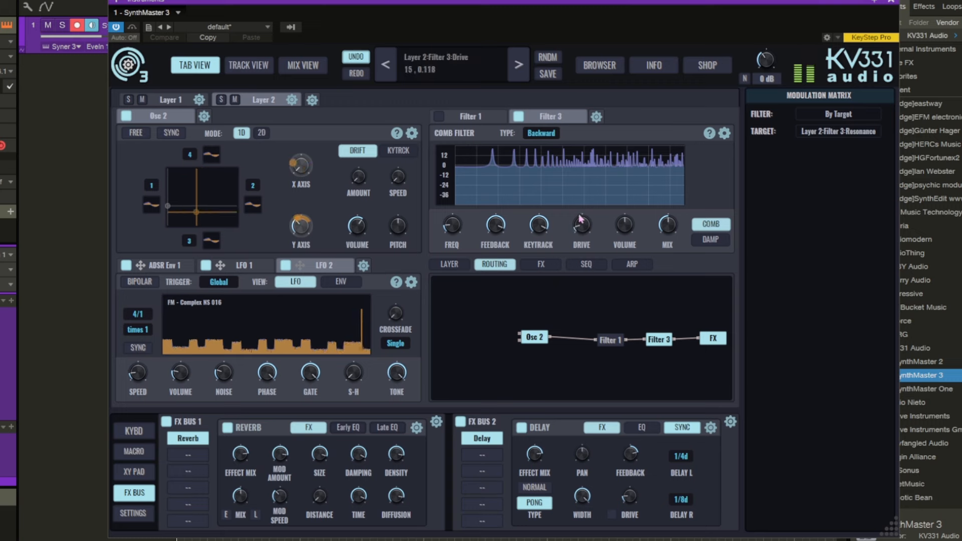
{"action": "left_click", "coordinate": [469, 116]}
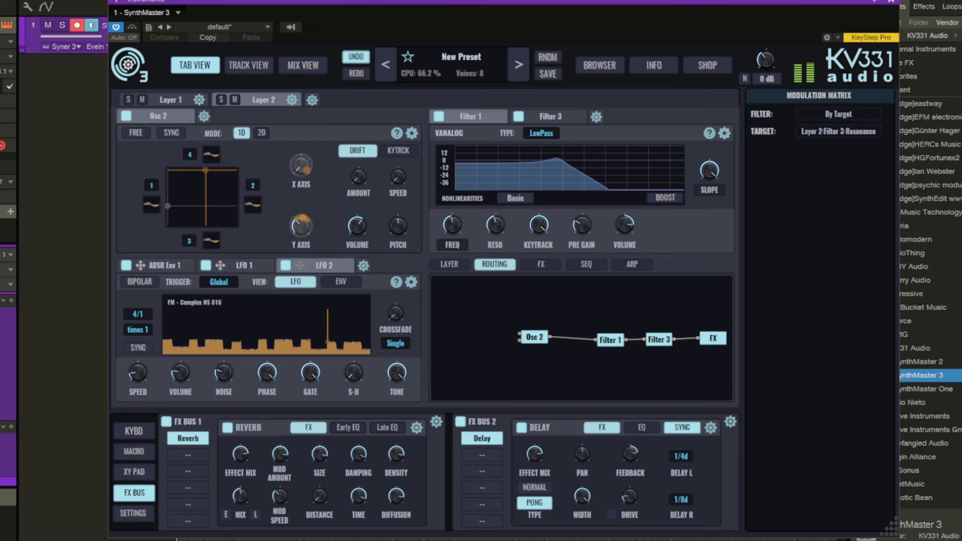
- Lower the gain faders of Layer 1 and Layer 2 slightly in the mixer to reduce the overall level
{"action": "left_click", "coordinate": [193, 101]}
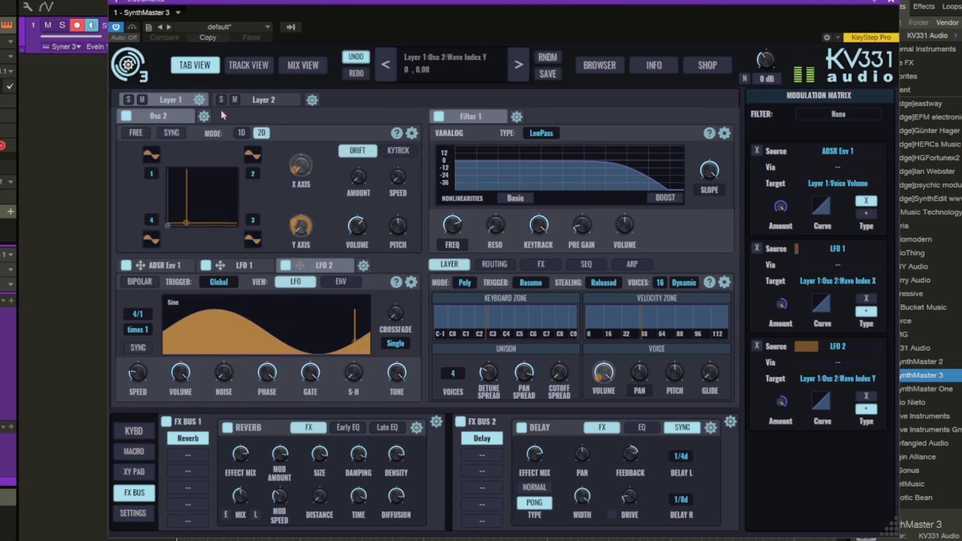
{"action": "left_click", "coordinate": [261, 100]}
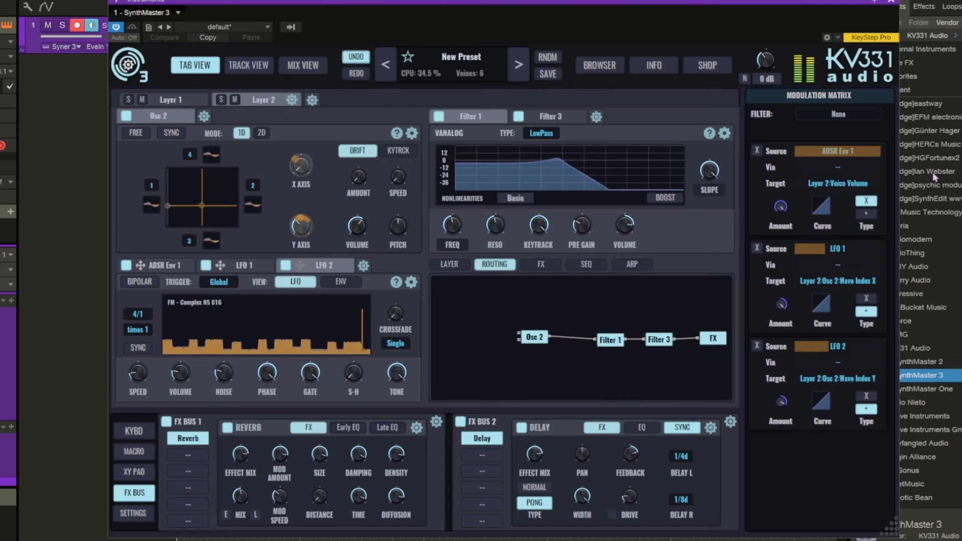
{"action": "left_click", "coordinate": [765, 68]}
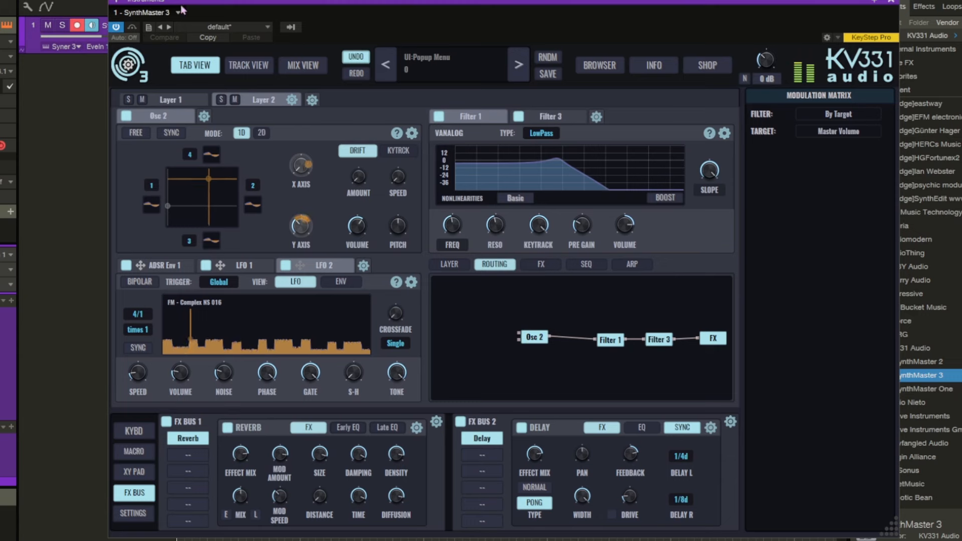
{"action": "left_click", "coordinate": [302, 65]}
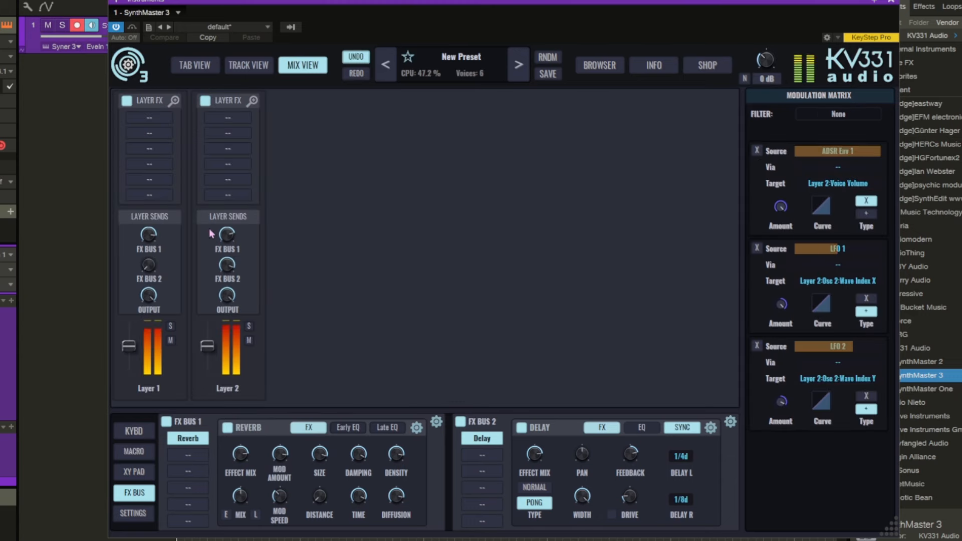
{"action": "left_click_drag", "start_coordinate": [128, 346], "coordinate": [128, 350]}
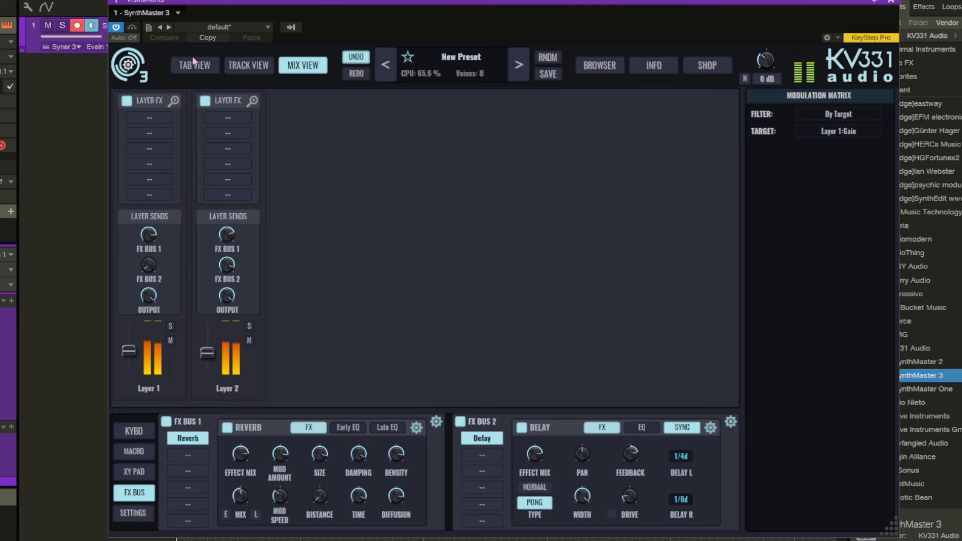
- Insert a Phaser in the first layer FX slot of Layer 1
{"action": "left_click", "coordinate": [198, 70]}
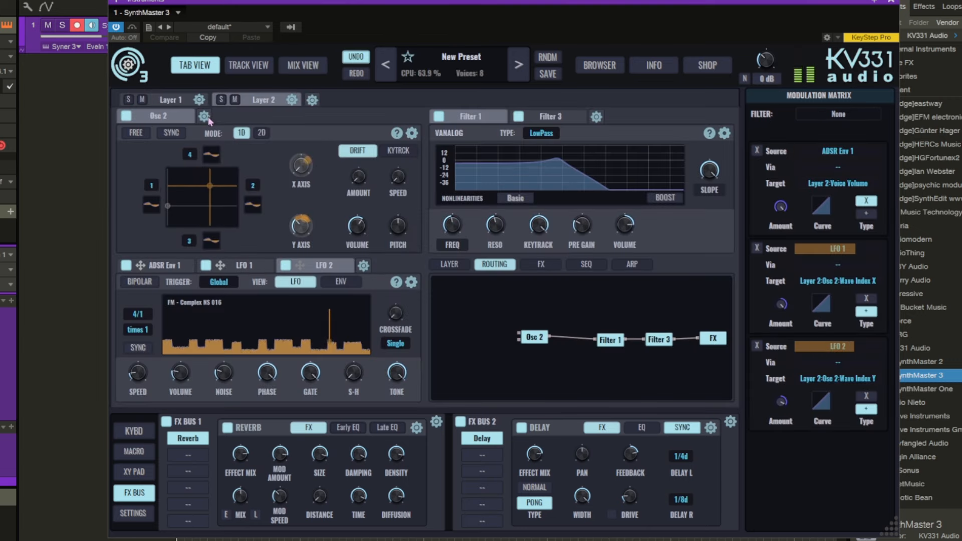
{"action": "left_click", "coordinate": [168, 101]}
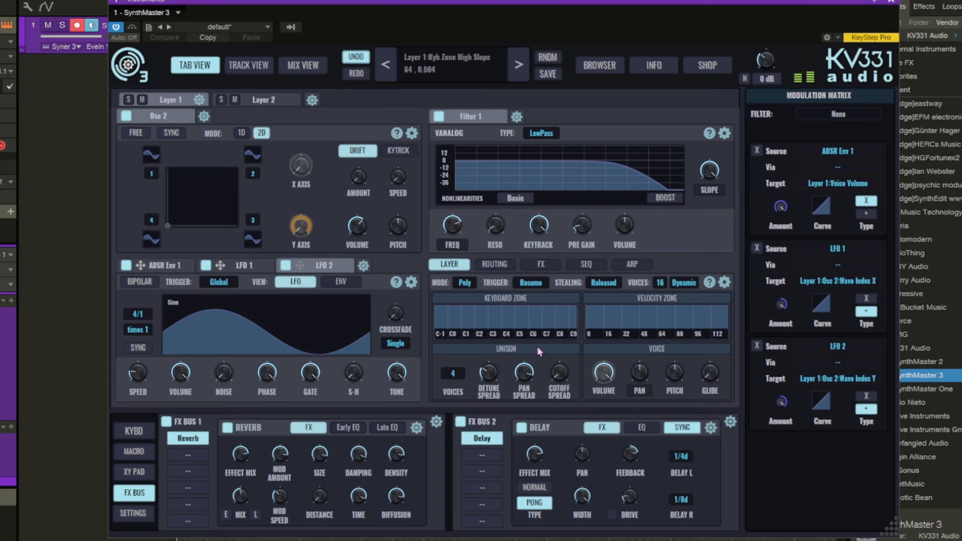
{"action": "left_click", "coordinate": [541, 264]}
{"action": "left_click", "coordinate": [453, 305]}
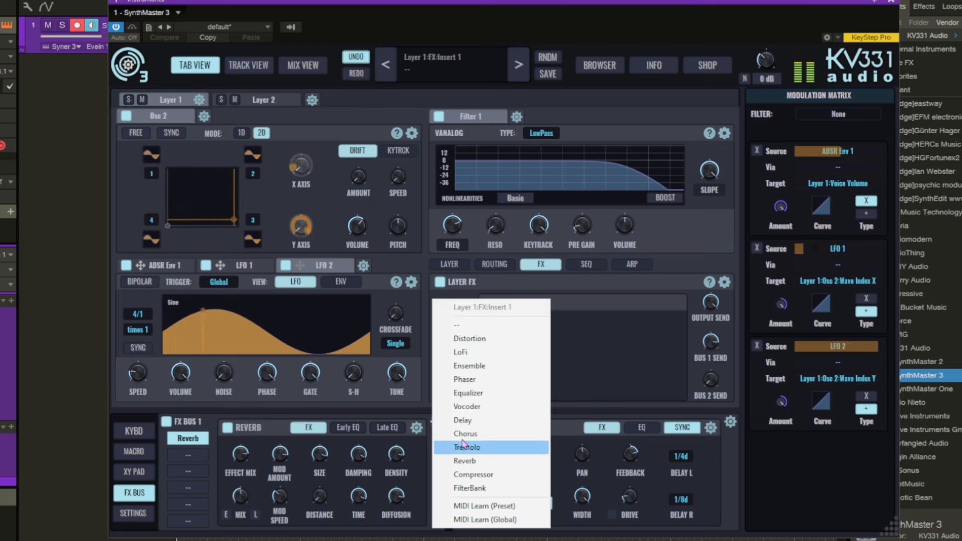
{"action": "left_click", "coordinate": [468, 380]}
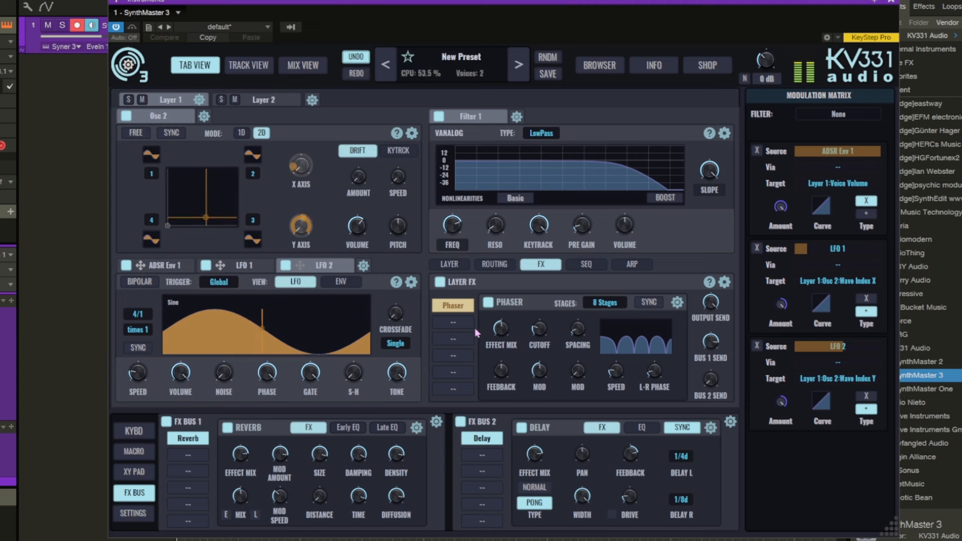
- Solo Layer 1, set the phaser's effect mix to about 81, raise its feedback and fine-tune Filter 1's frequency
{"action": "left_click", "coordinate": [500, 327]}
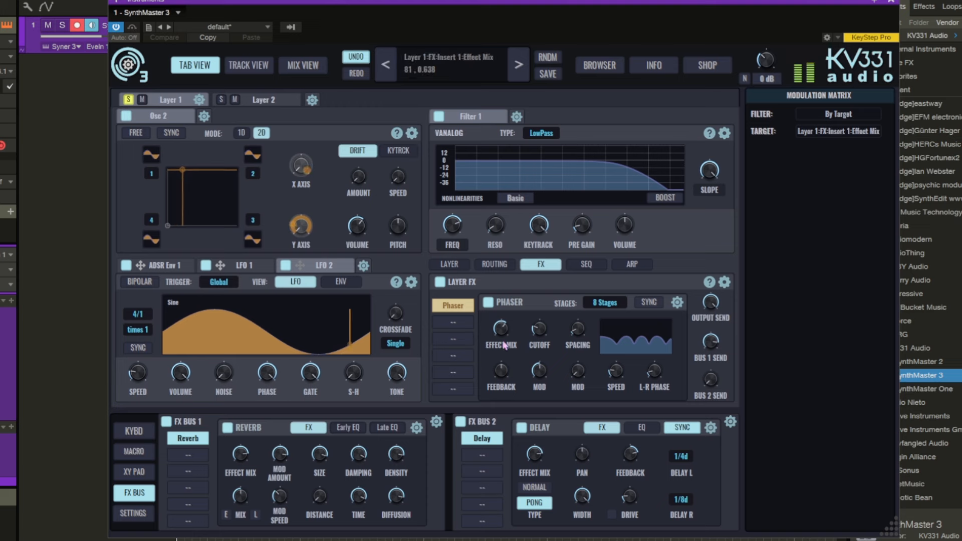
{"action": "left_click_drag", "start_coordinate": [507, 372], "coordinate": [532, 295]}
{"action": "left_click_drag", "start_coordinate": [456, 229], "coordinate": [456, 227]}
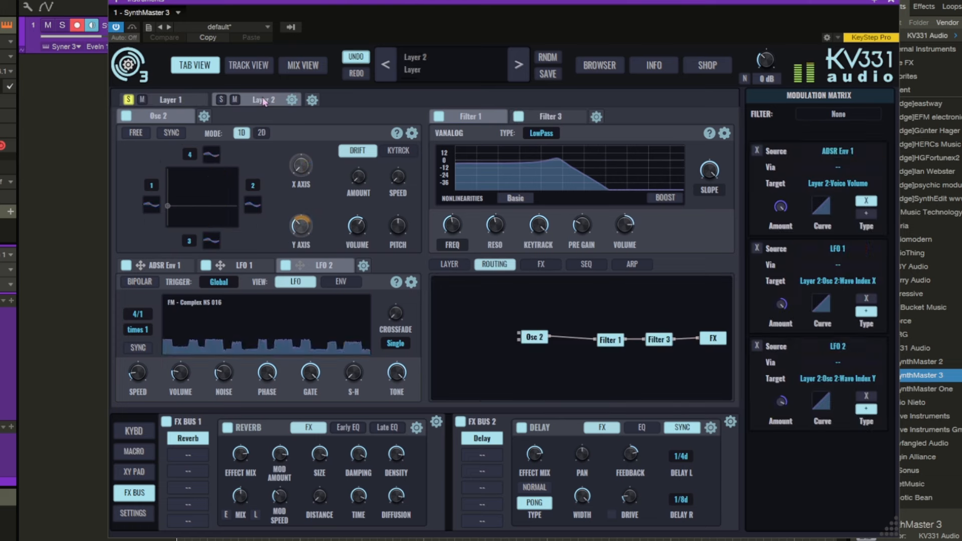
- Take Layer 1 out of solo and refine its Filter 1: raise the resonance, readjust the frequency, enable Boost and fine-tune the pre gain
{"action": "left_click", "coordinate": [351, 223]}
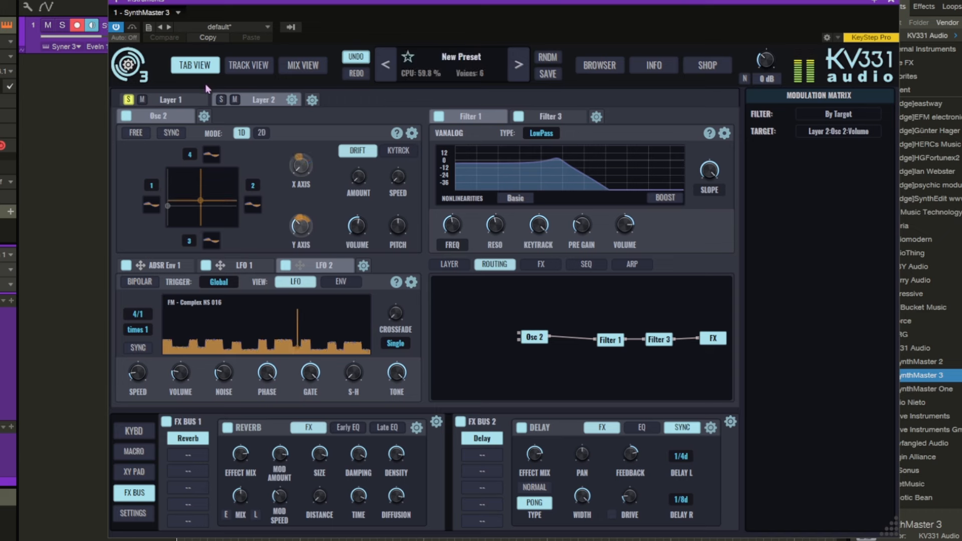
{"action": "left_click", "coordinate": [129, 100]}
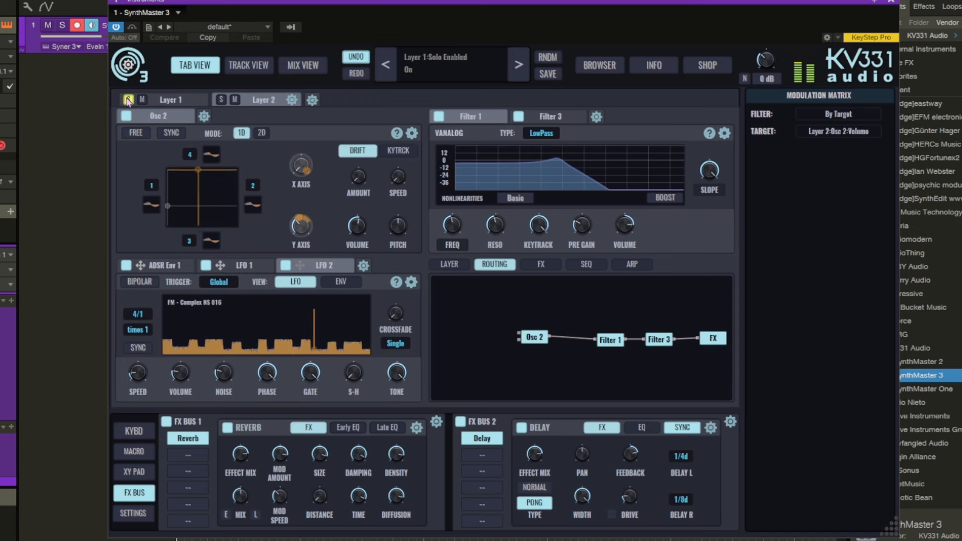
{"action": "left_click", "coordinate": [171, 100]}
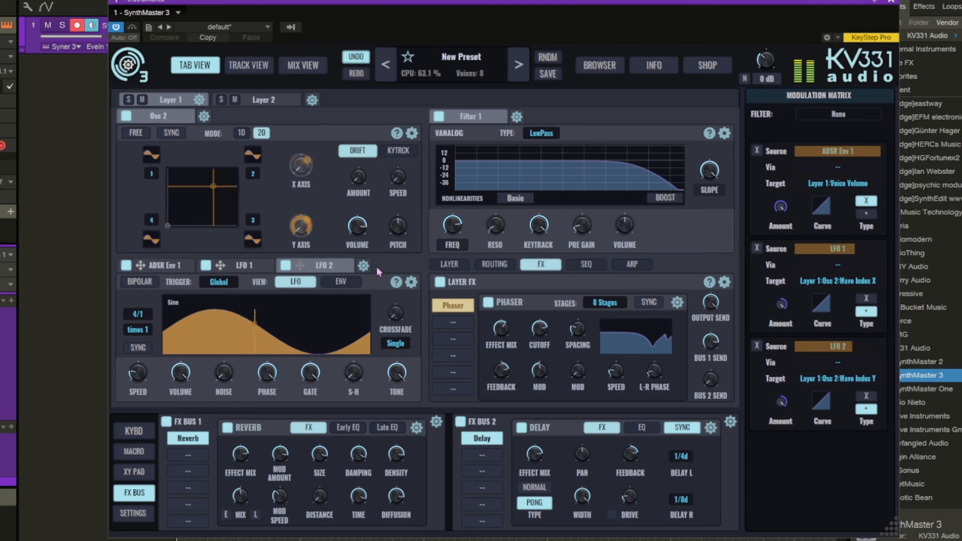
{"action": "left_click", "coordinate": [454, 225]}
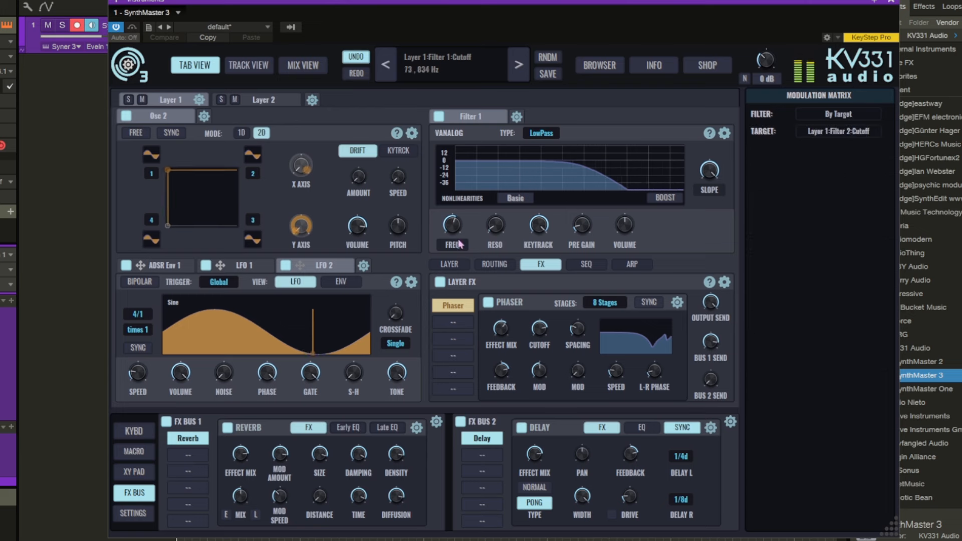
{"action": "left_click_drag", "start_coordinate": [495, 229], "coordinate": [489, 188]}
{"action": "left_click_drag", "start_coordinate": [453, 223], "coordinate": [494, 226]}
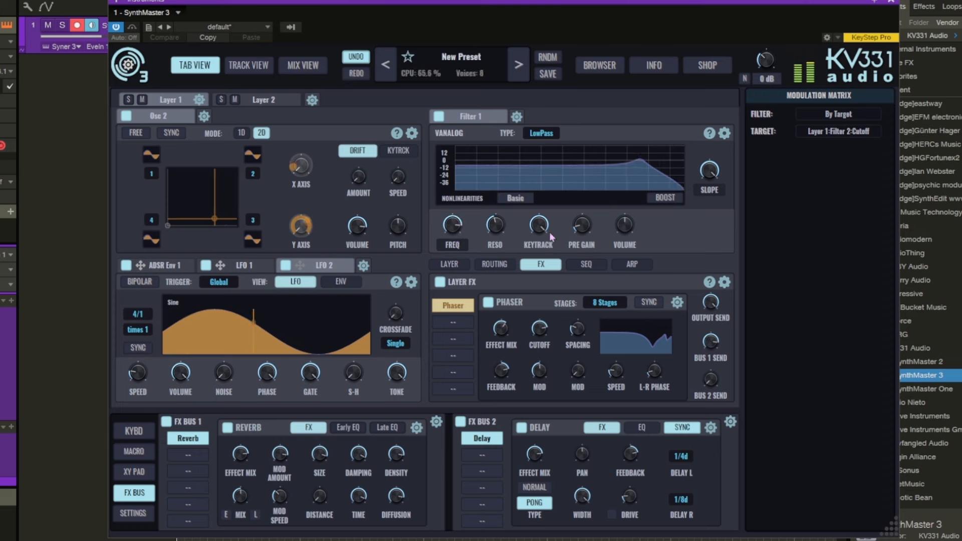
{"action": "left_click", "coordinate": [665, 197]}
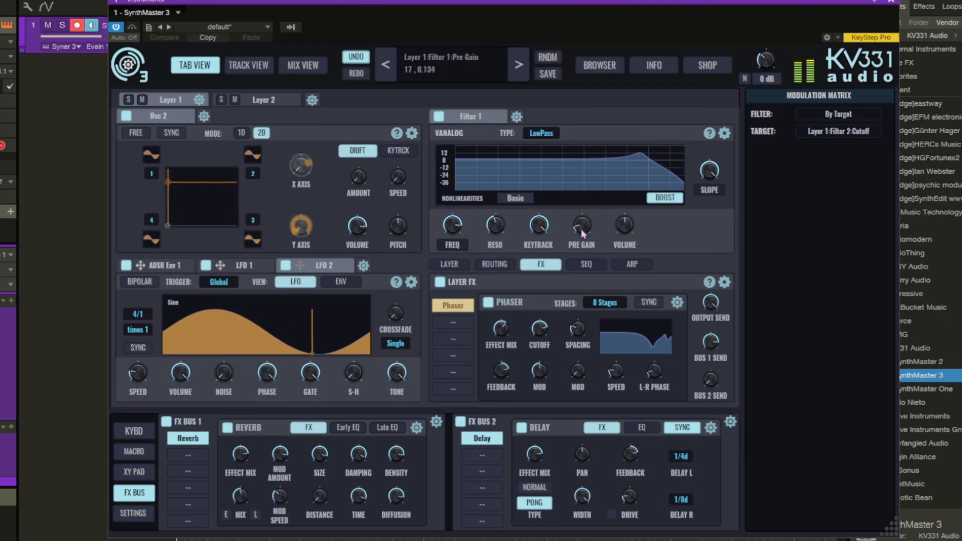
{"action": "left_click_drag", "start_coordinate": [583, 237], "coordinate": [583, 240]}
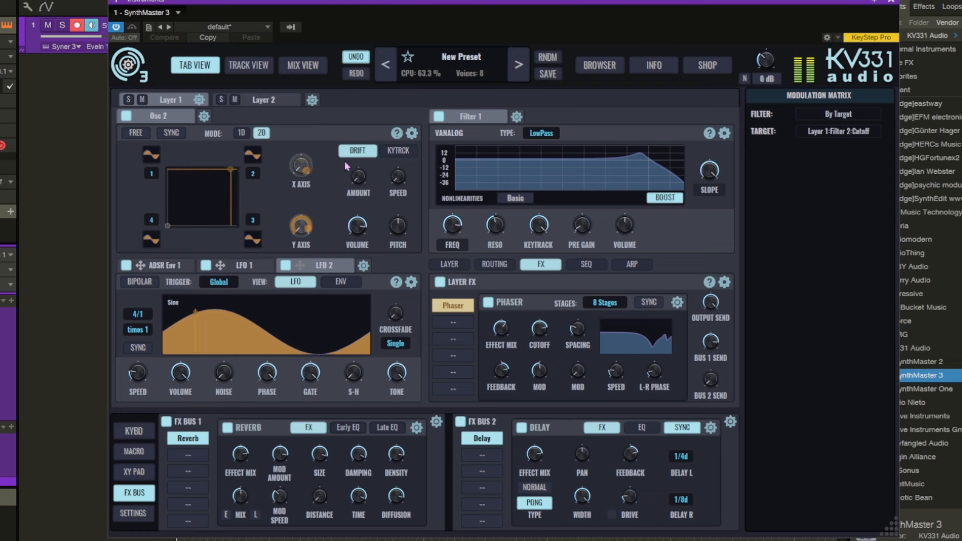
- In Layer 2's Filter 3, set the comb filter's feedback to about 124 and its frequency to about 27 (59 Hz)
{"action": "left_click", "coordinate": [264, 99]}
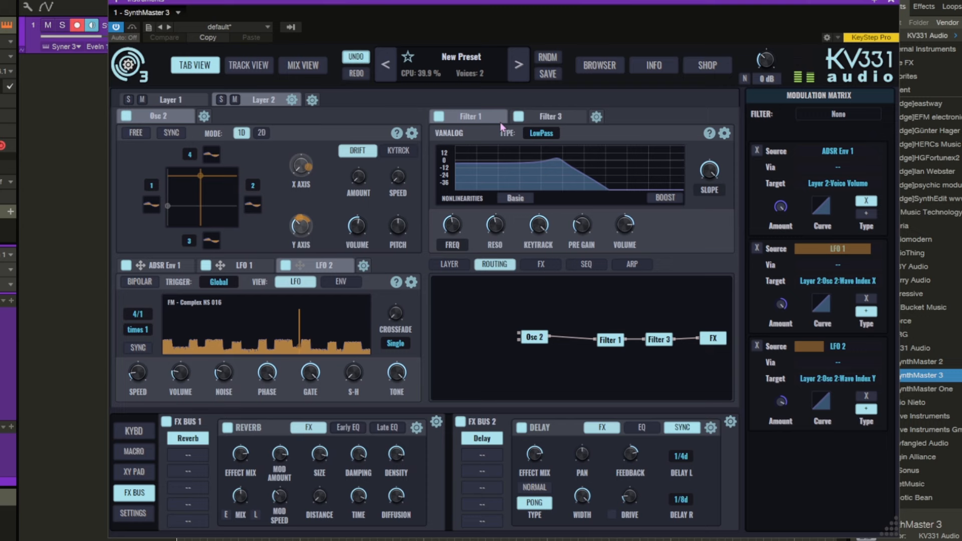
{"action": "left_click", "coordinate": [538, 118]}
{"action": "left_click", "coordinate": [496, 228]}
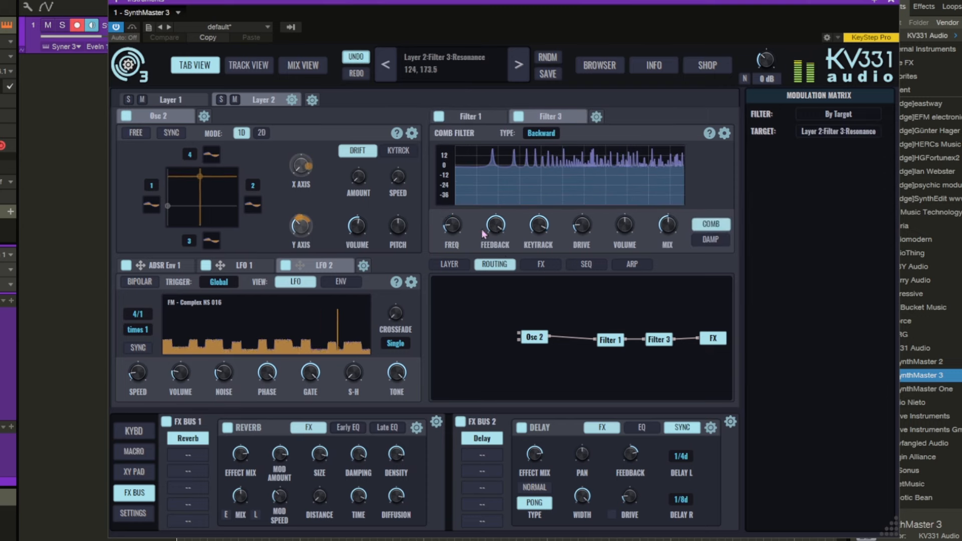
{"action": "left_click_drag", "start_coordinate": [452, 224], "coordinate": [447, 226]}
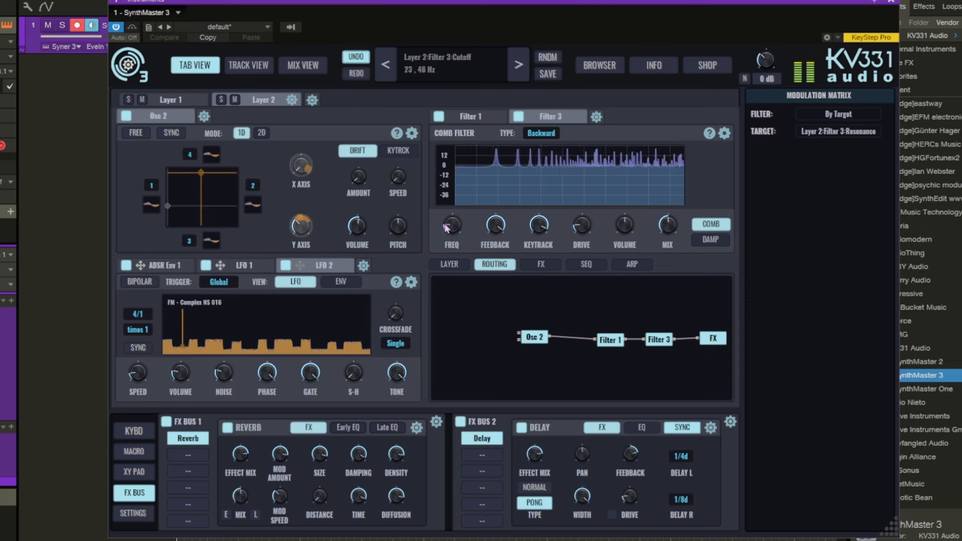
{"action": "left_click_drag", "start_coordinate": [450, 228], "coordinate": [450, 228]}
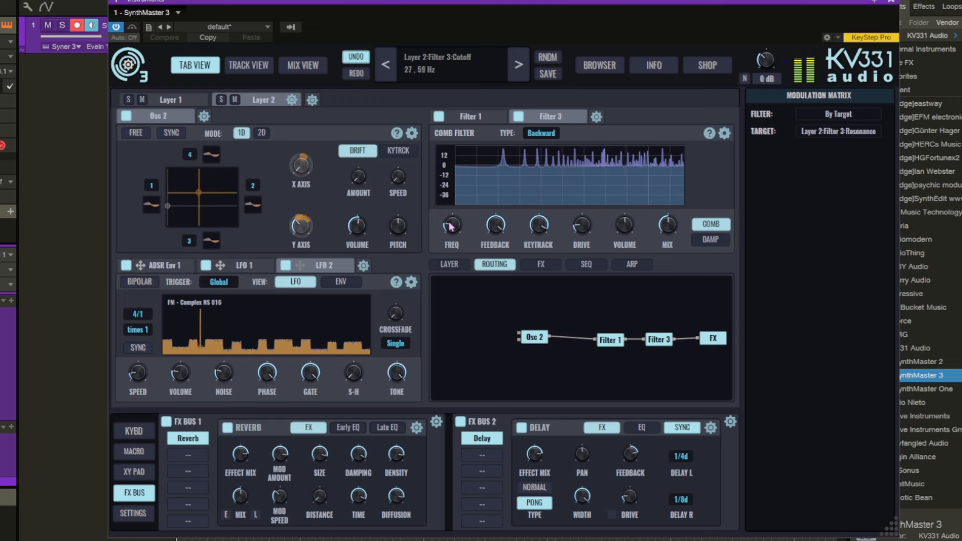
- Add a third LFO to Layer 2 and assign it to the comb filter's frequency
{"action": "left_click", "coordinate": [363, 268]}
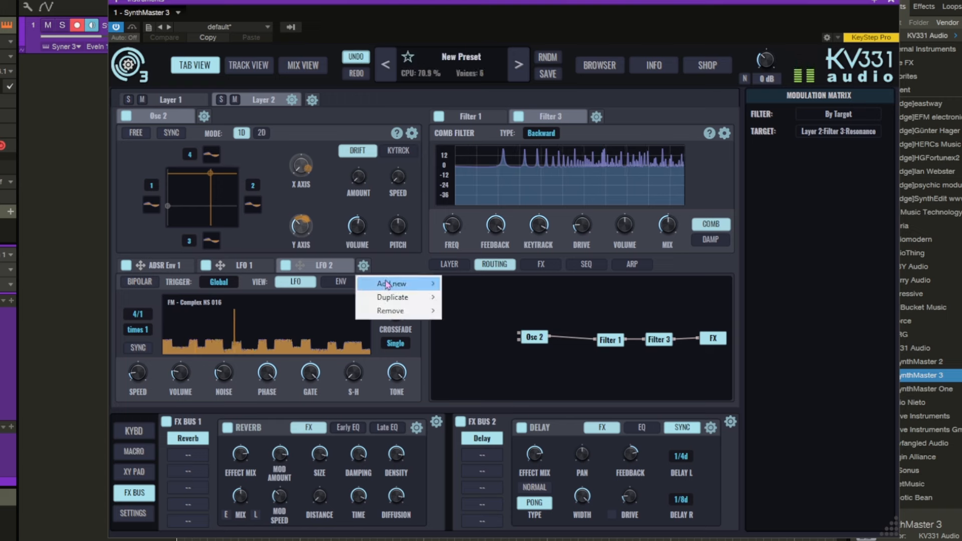
{"action": "mouse_move", "coordinate": [396, 283]}
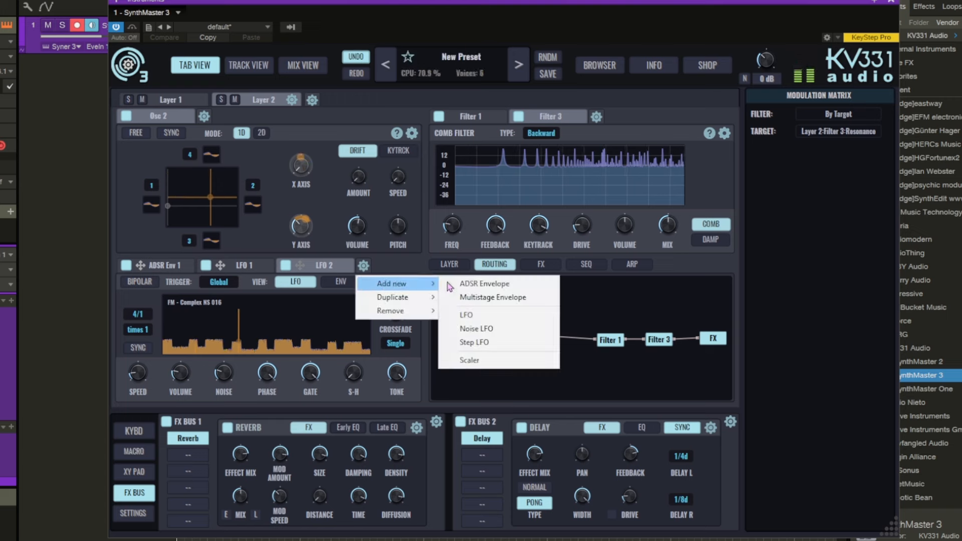
{"action": "left_click", "coordinate": [466, 316]}
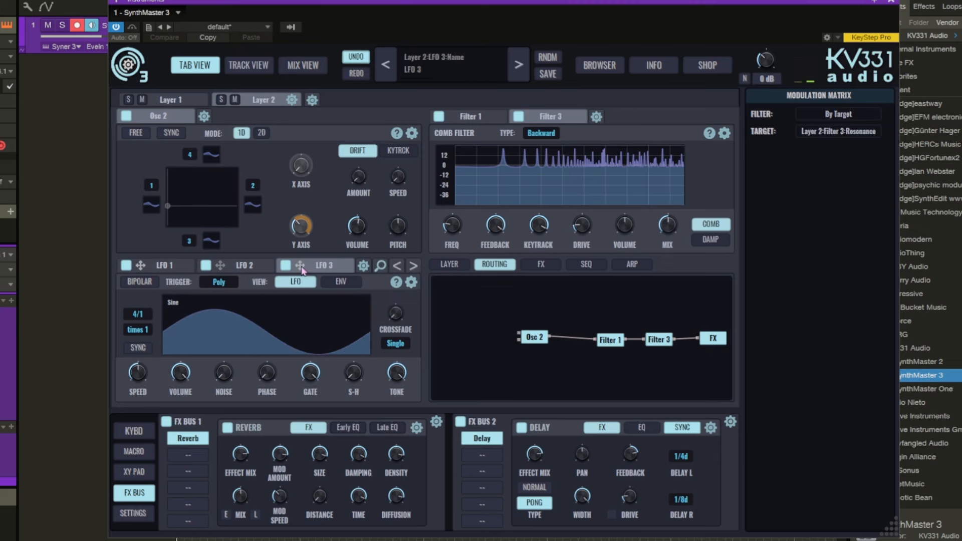
{"action": "left_click_drag", "start_coordinate": [302, 270], "coordinate": [451, 226]}
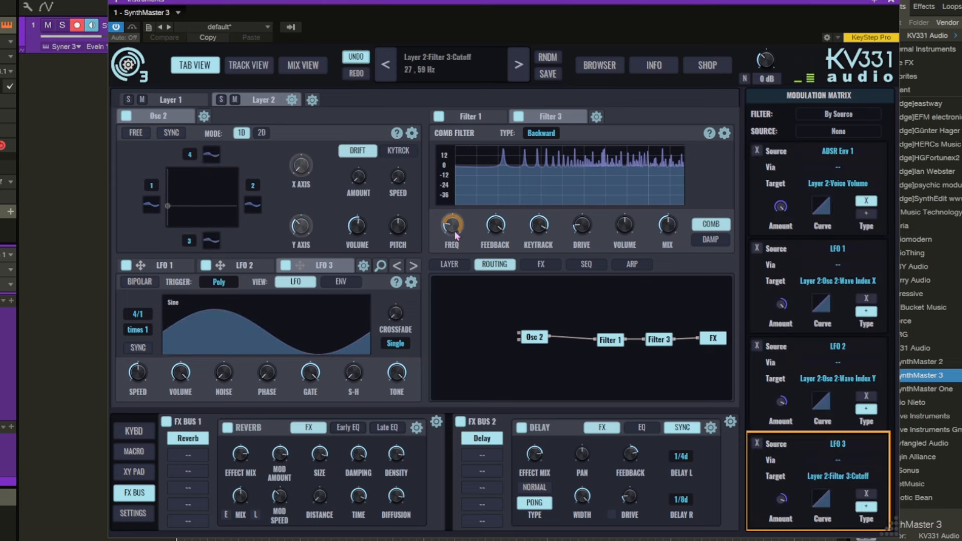
- Set LFO 3's speed to 0.03 Hz and its volume slightly above 12, shift its phase, and check its sine shape in the Waveform Editor
{"action": "left_click_drag", "start_coordinate": [180, 373], "coordinate": [193, 444]}
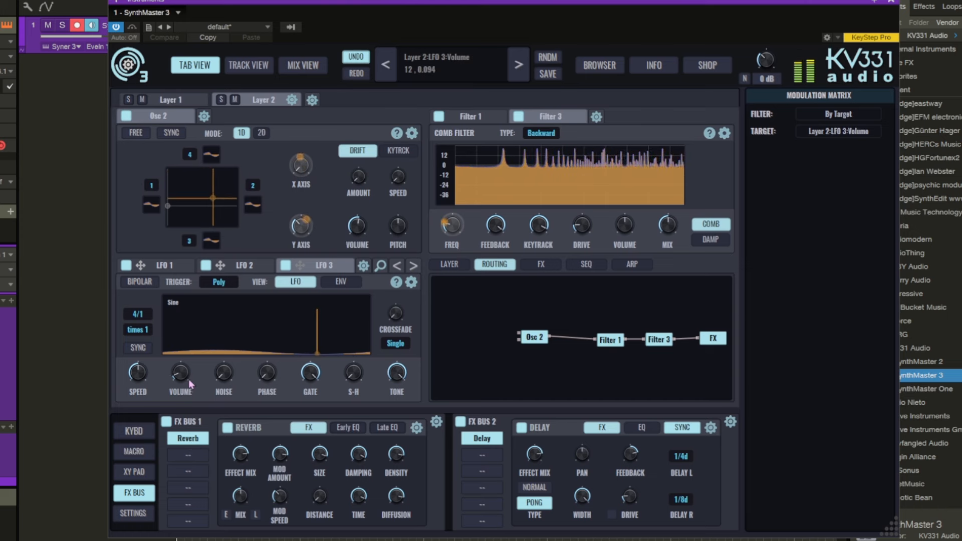
{"action": "left_click_drag", "start_coordinate": [141, 375], "coordinate": [148, 407]}
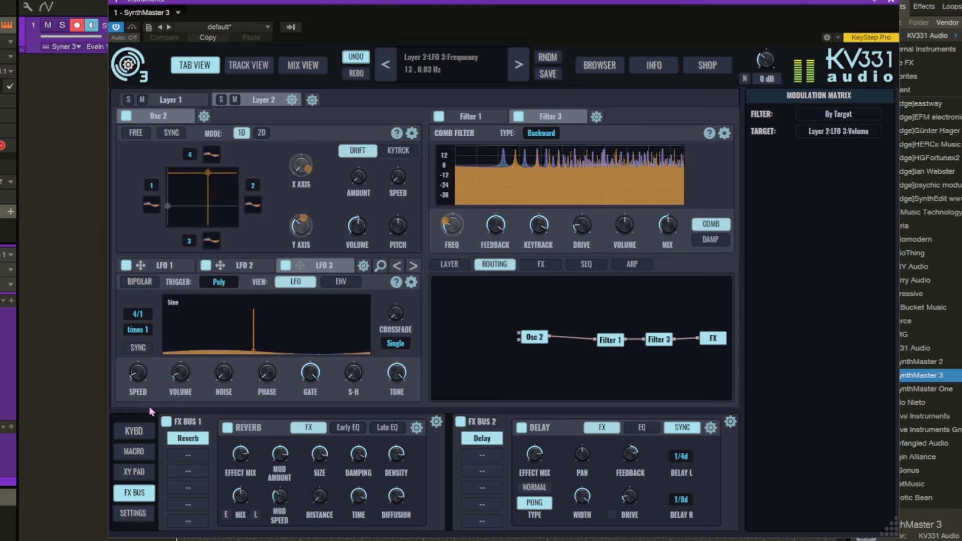
{"action": "left_click_drag", "start_coordinate": [181, 377], "coordinate": [179, 362]}
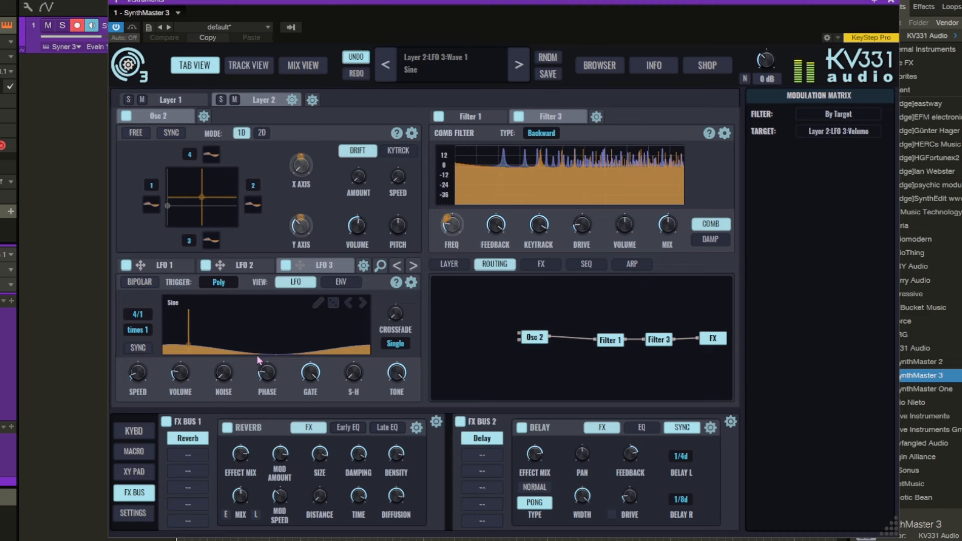
{"action": "left_click", "coordinate": [317, 304]}
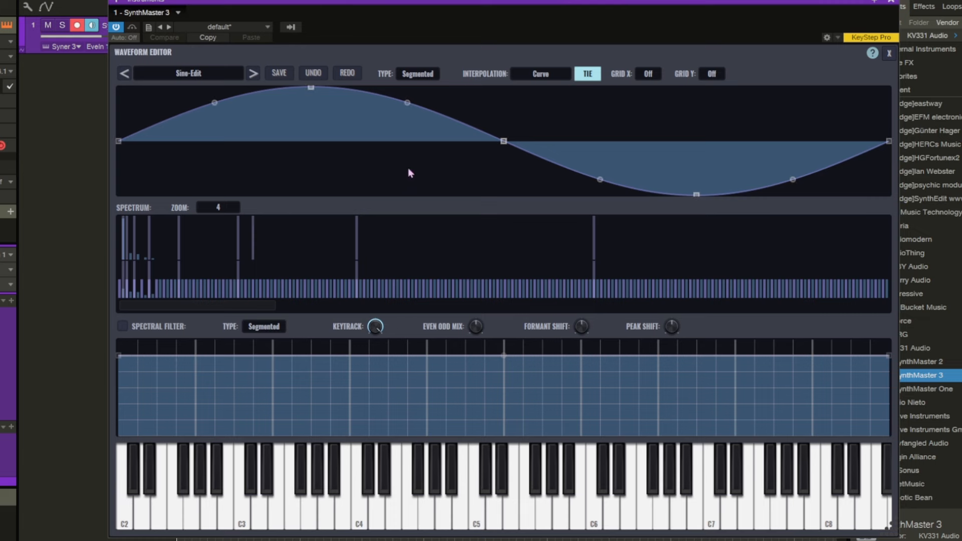
{"action": "left_click", "coordinate": [890, 53]}
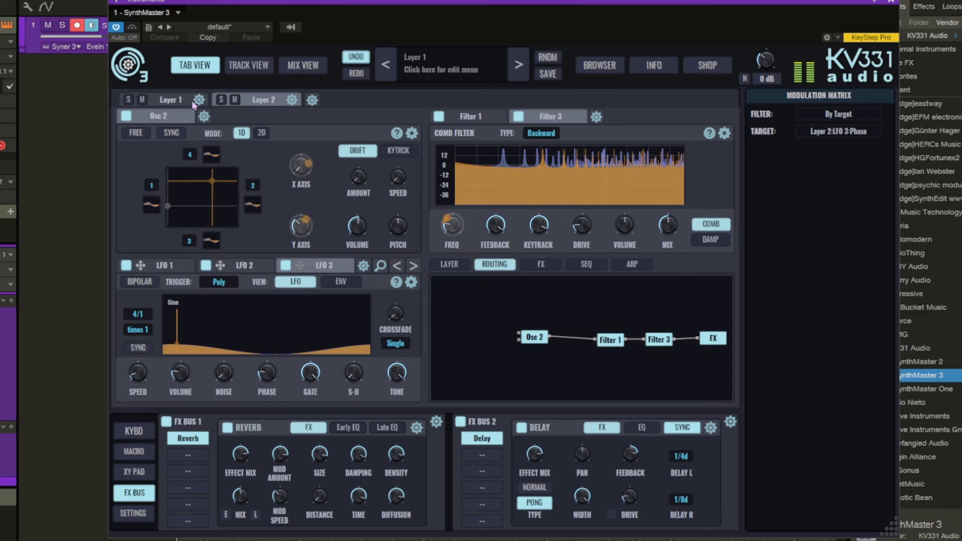
- Check both layers together and fine-tune the master volume
{"action": "left_click", "coordinate": [254, 100]}
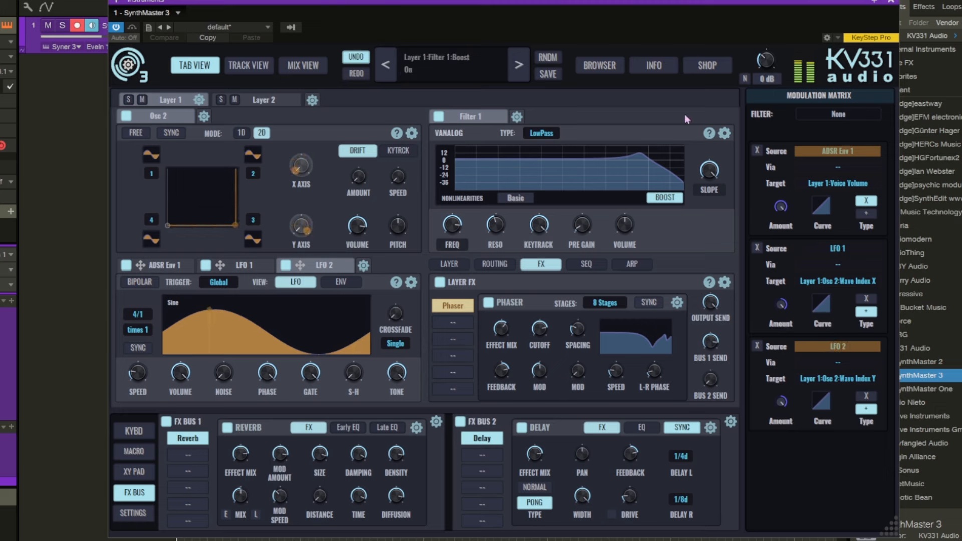
{"action": "left_click", "coordinate": [758, 62]}
{"action": "left_click_drag", "start_coordinate": [757, 58], "coordinate": [756, 56]}
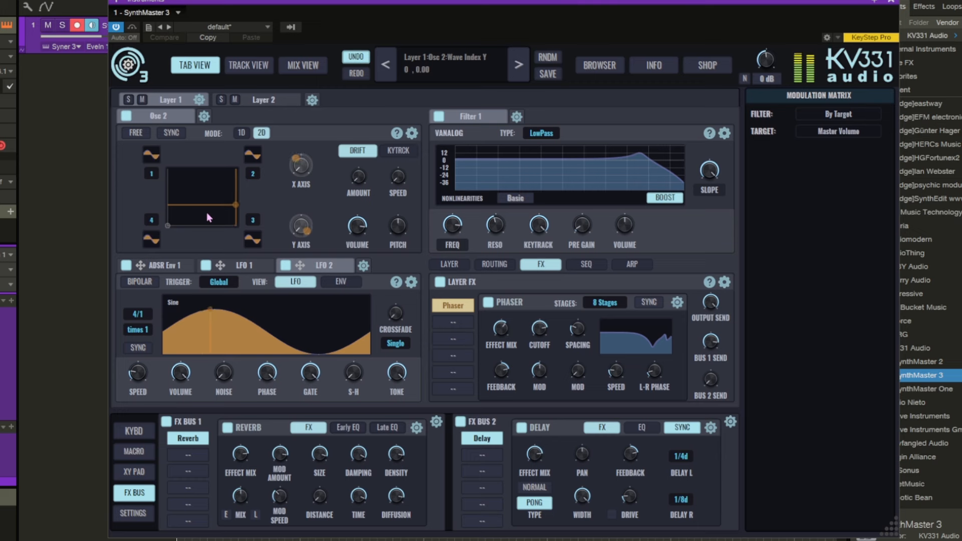
{"action": "left_click", "coordinate": [259, 98]}
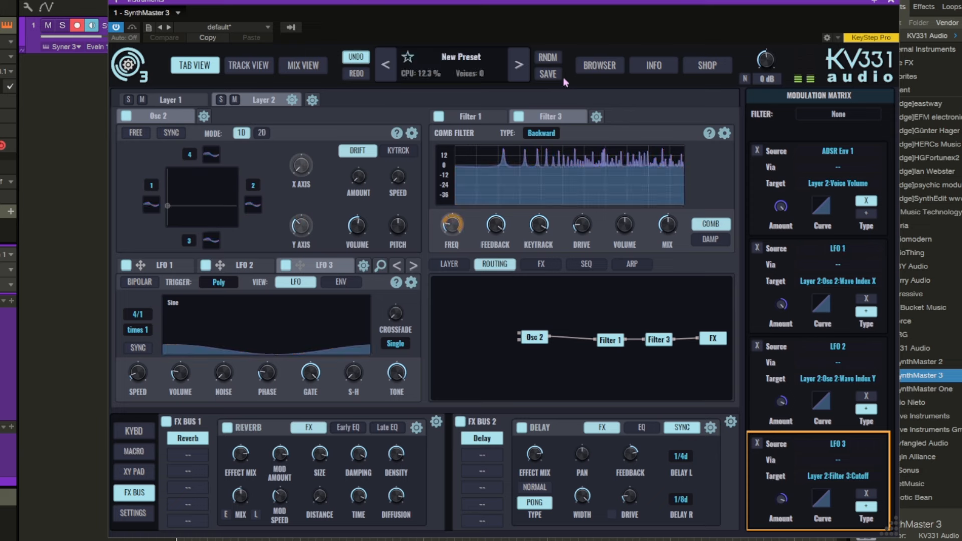
- Save the patch as a new preset named "TSTR Fun With Vectors" in the Presets folder
{"action": "left_click", "coordinate": [545, 75]}
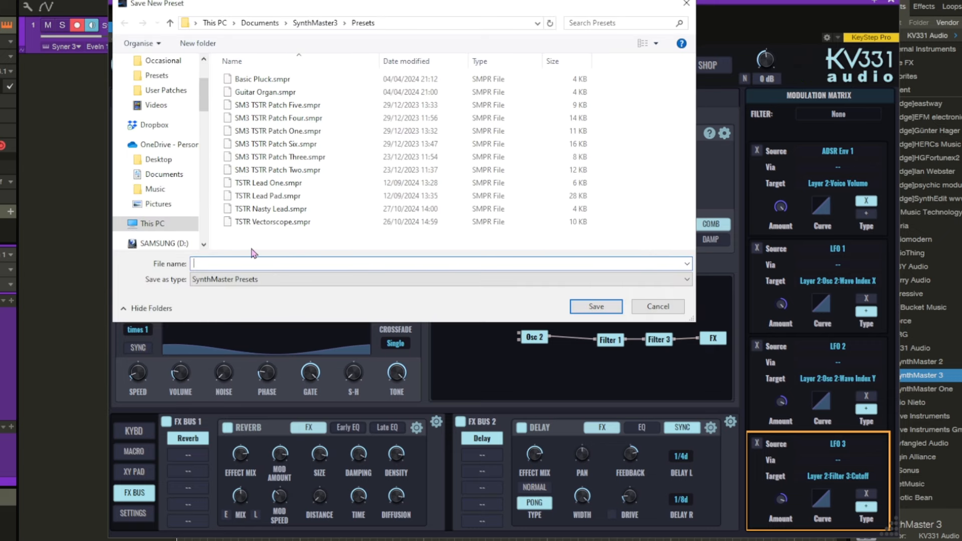
{"action": "type", "text": "T"}
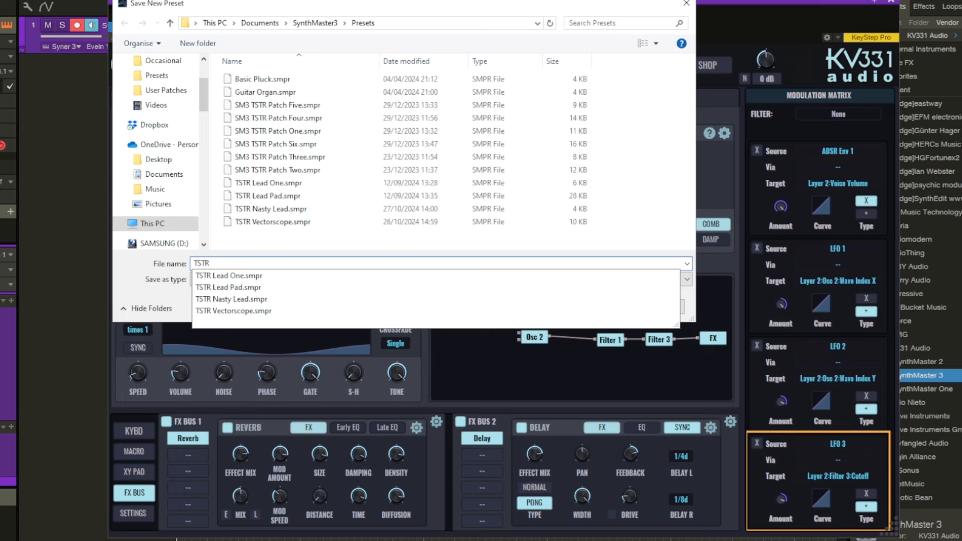
{"action": "type", "text": "STR Fun With Vectors"}
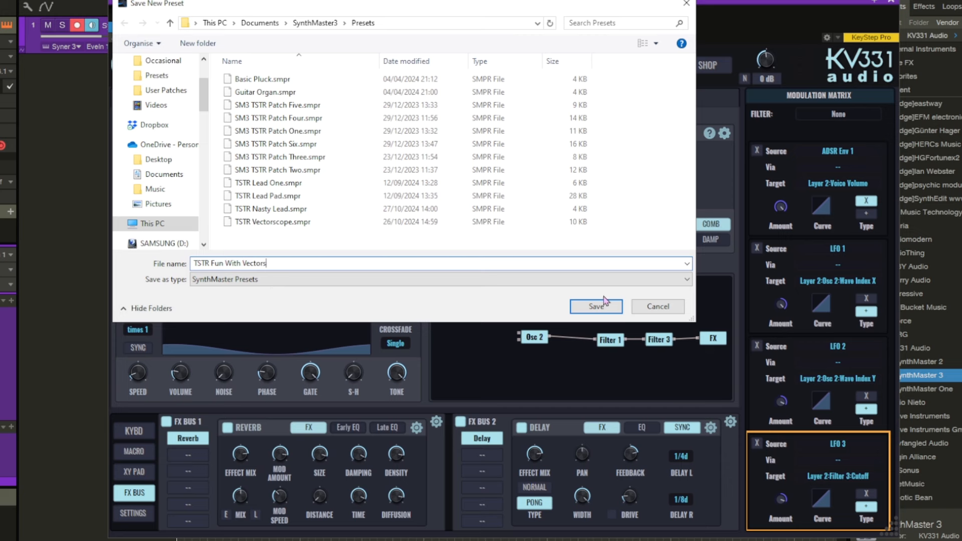
{"action": "left_click", "coordinate": [605, 303]}
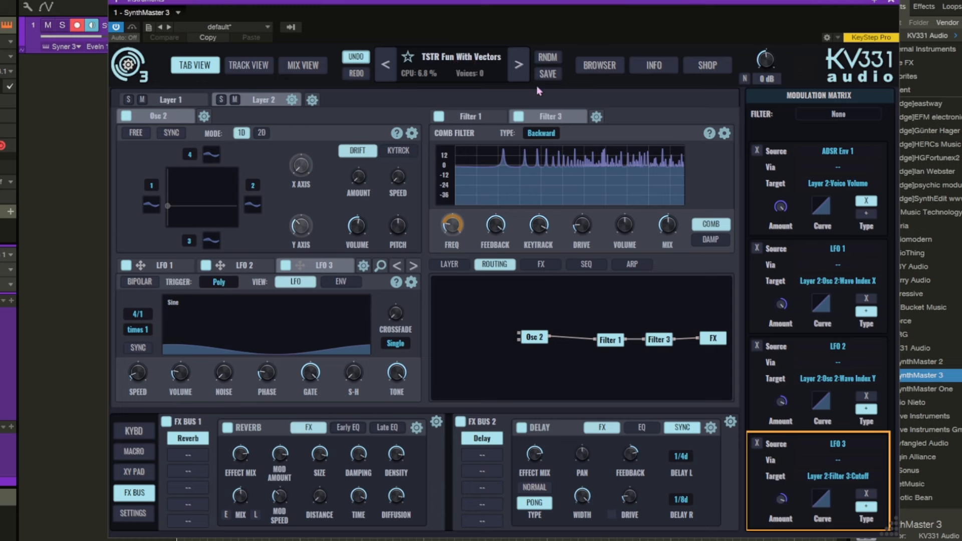
- Search the preset browser for "TSTR" and load the "TSTR Vectorscope" preset
{"action": "left_click", "coordinate": [590, 69]}
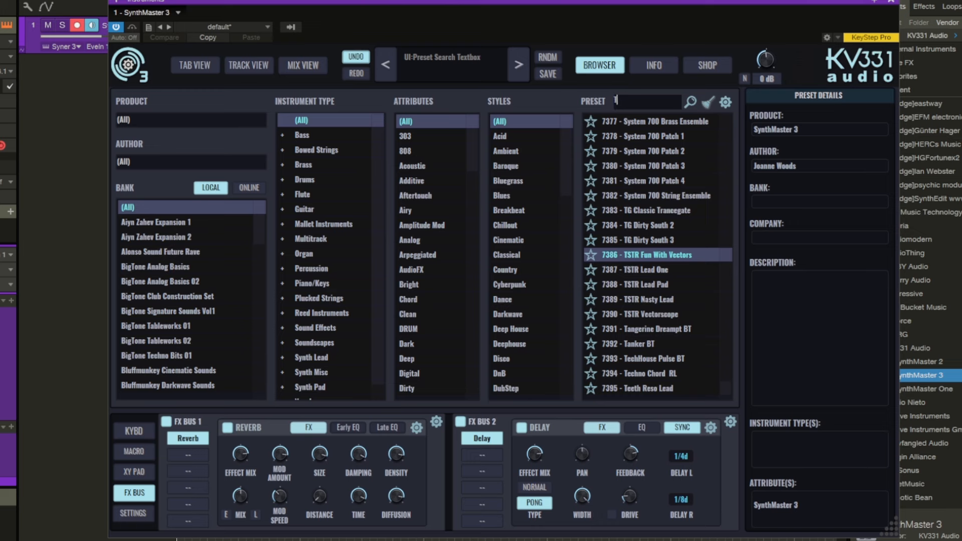
{"action": "key", "text": "Return"}
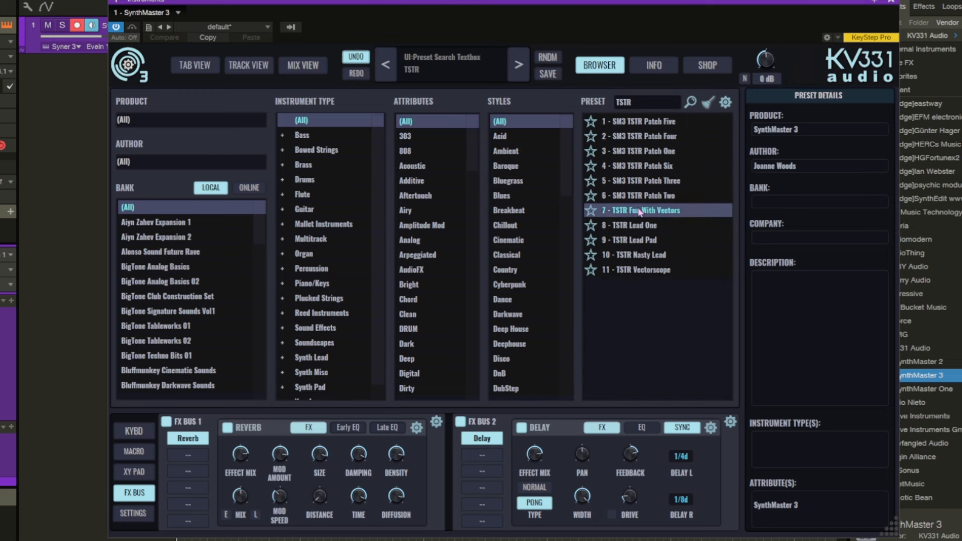
{"action": "left_click", "coordinate": [649, 270]}
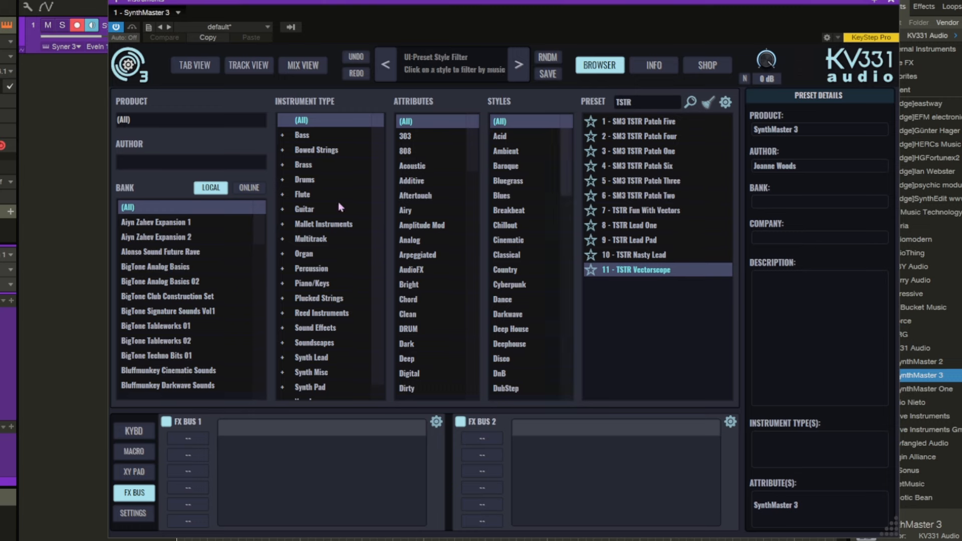
- Look at the loaded preset's Layer 1 and Layer 4, and inspect Layer 4's custom wavetable in the Wavetable Editor
{"action": "left_click", "coordinate": [193, 66]}
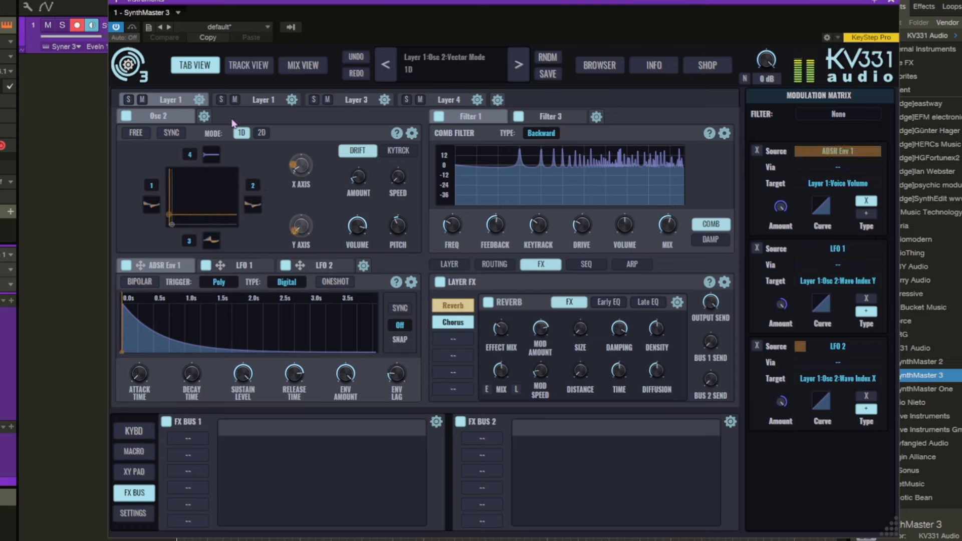
{"action": "left_click", "coordinate": [446, 100]}
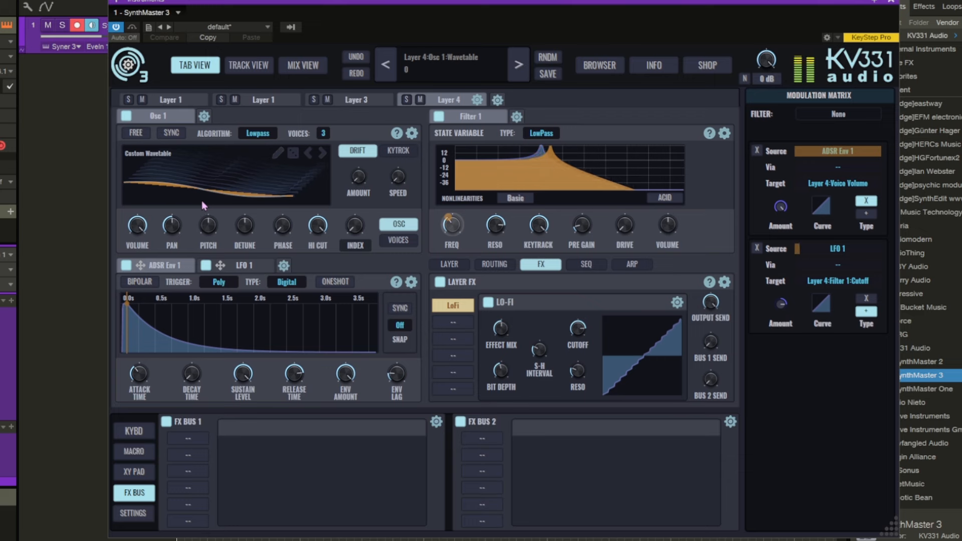
{"action": "left_click", "coordinate": [277, 153]}
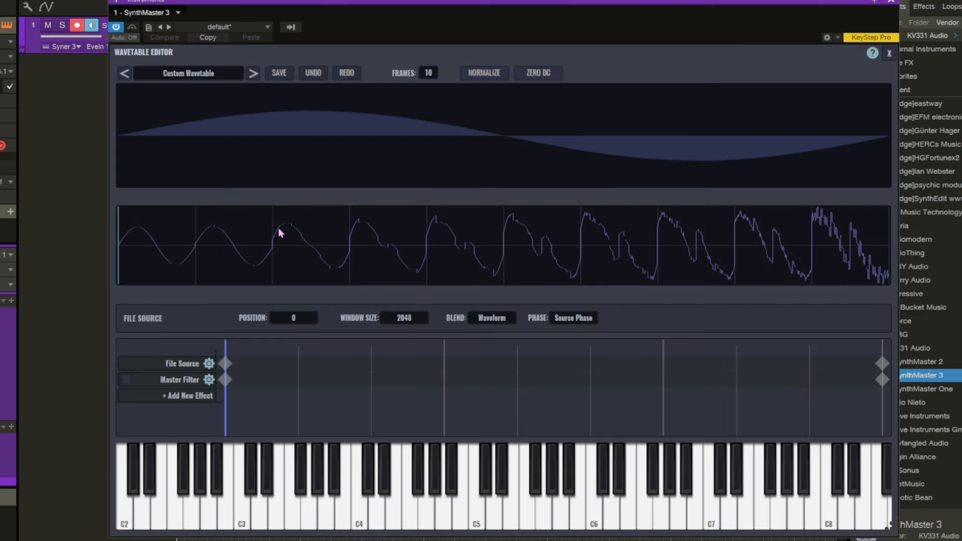
{"action": "left_click", "coordinate": [889, 53]}
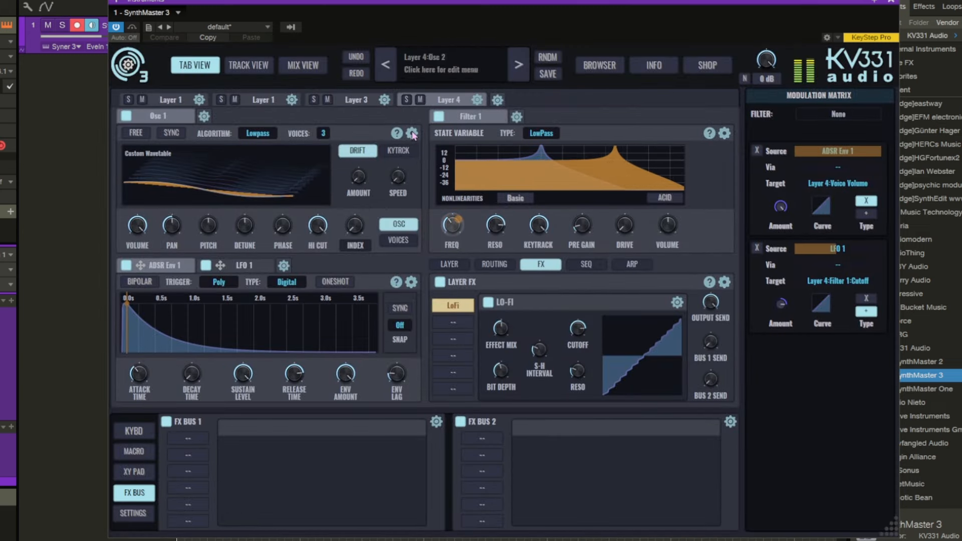
- Review the oscillator, filter and effect settings of Layer 3 and of the two vector oscillator layers
{"action": "left_click", "coordinate": [355, 101]}
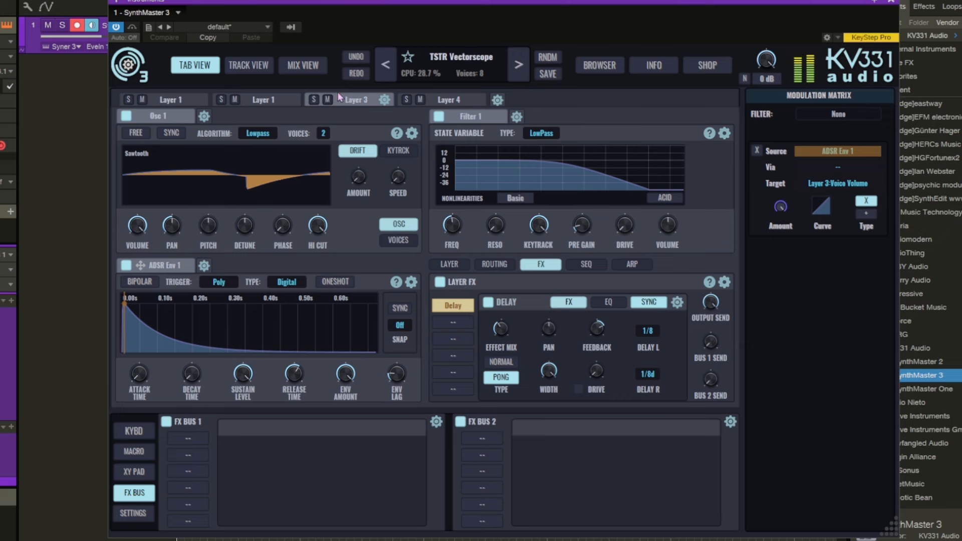
{"action": "left_click", "coordinate": [261, 99]}
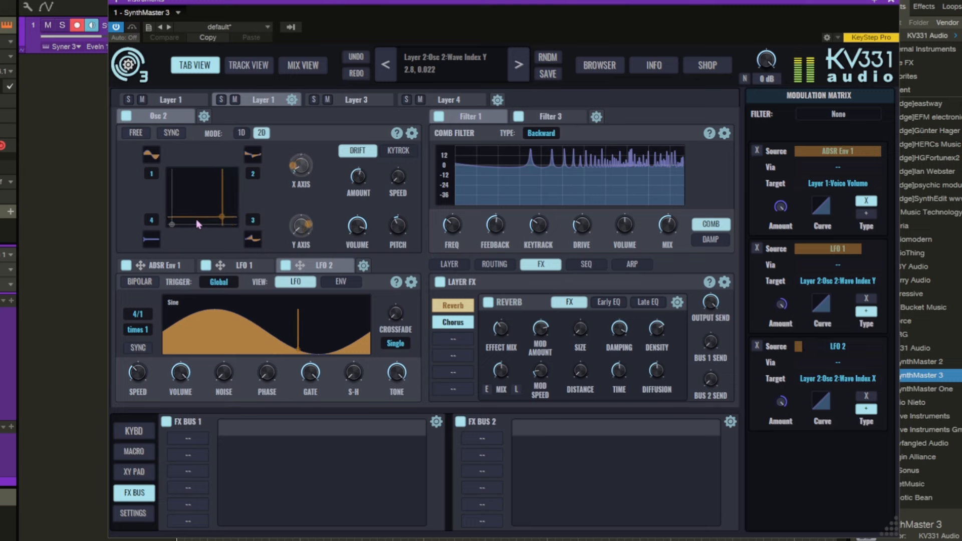
{"action": "left_click", "coordinate": [182, 100]}
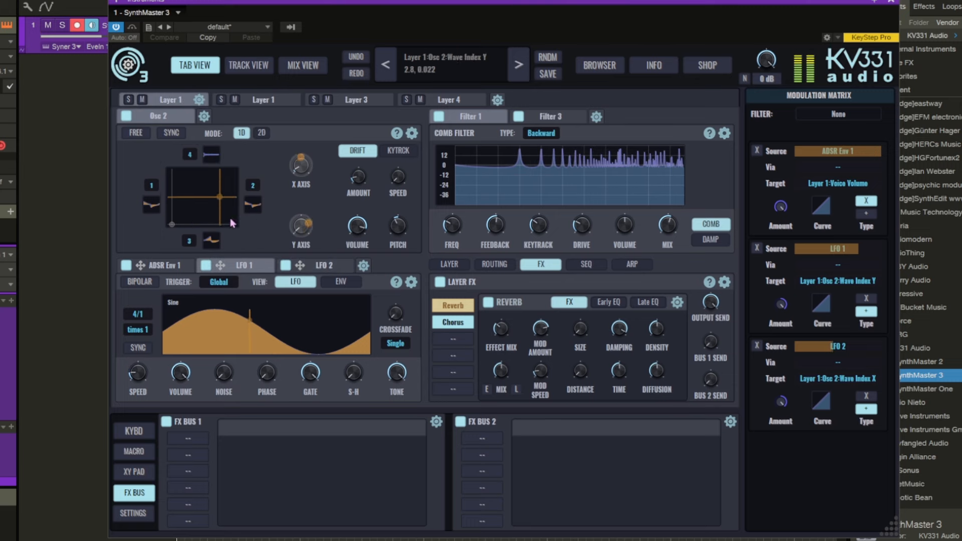